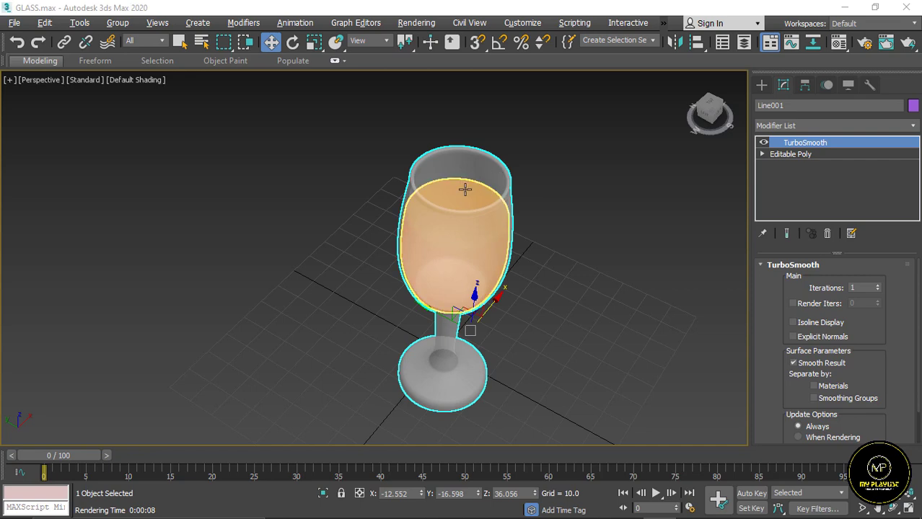
Inspect the wine glass and the liquid inside it by selecting each object in turn.
{"action": "left_click", "coordinate": [429, 197]}
{"action": "left_click", "coordinate": [475, 163]}
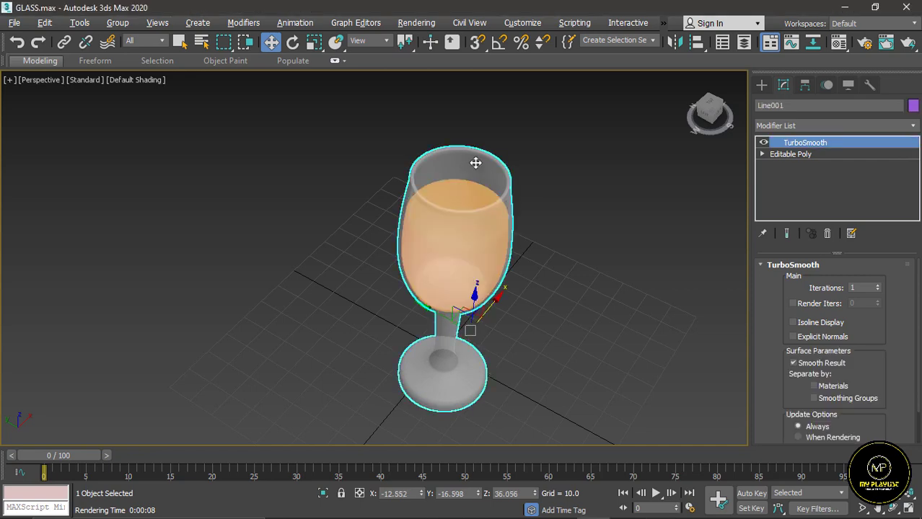
{"action": "left_click", "coordinate": [460, 198]}
{"action": "left_click", "coordinate": [482, 164]}
{"action": "scroll", "coordinate": [435, 237], "scroll_direction": "down", "scroll_amount": 2}
{"action": "scroll", "coordinate": [453, 206], "scroll_direction": "up", "scroll_amount": 2}
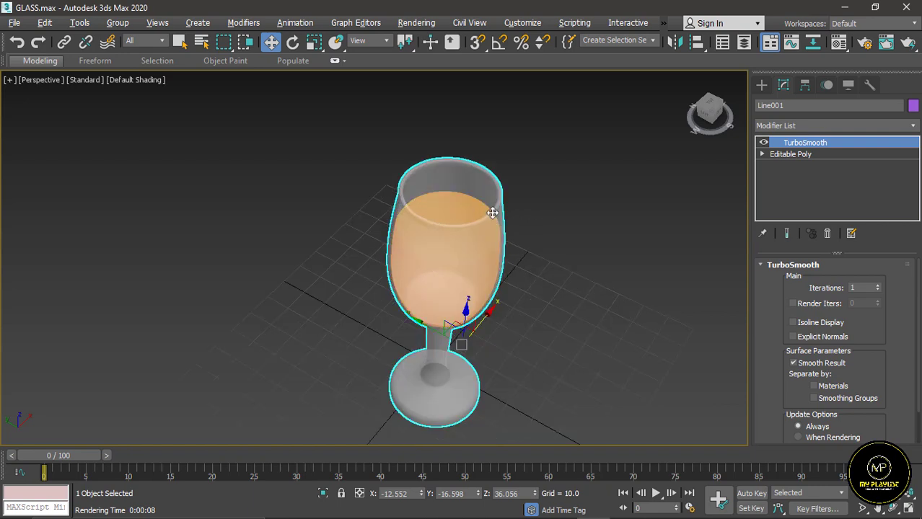
{"action": "scroll", "coordinate": [476, 209], "scroll_direction": "down", "scroll_amount": 2}
{"action": "scroll", "coordinate": [449, 203], "scroll_direction": "up", "scroll_amount": 2}
{"action": "left_click", "coordinate": [458, 202]}
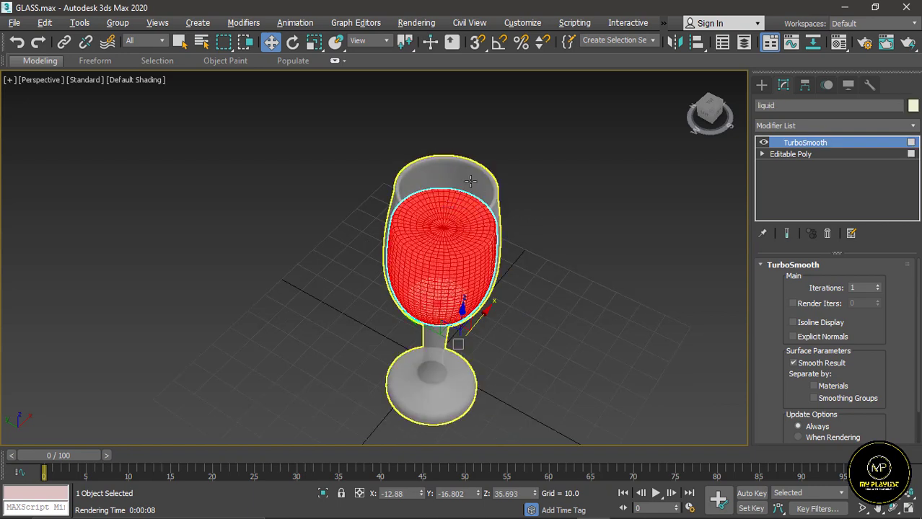
{"action": "left_click", "coordinate": [471, 181]}
{"action": "left_click", "coordinate": [461, 204]}
{"action": "left_click", "coordinate": [465, 176]}
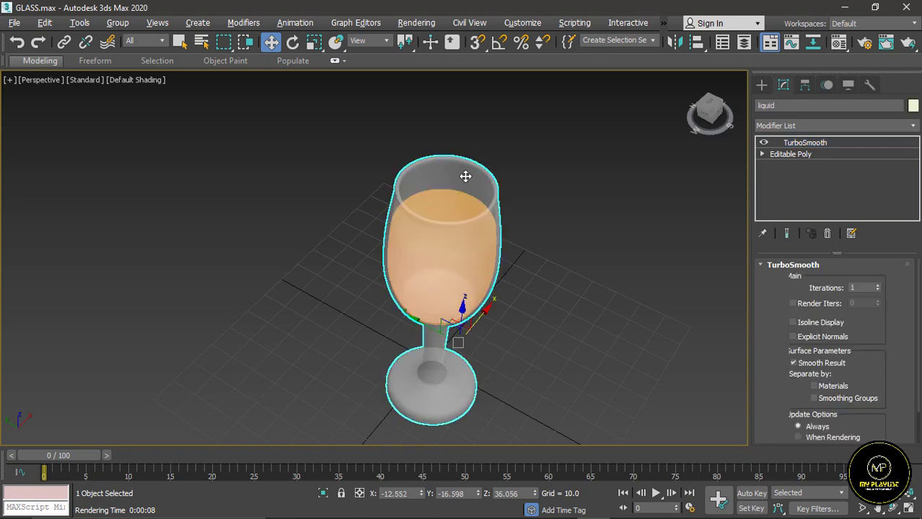
{"action": "left_click", "coordinate": [447, 209]}
{"action": "left_click", "coordinate": [453, 203]}
{"action": "left_click", "coordinate": [459, 181]}
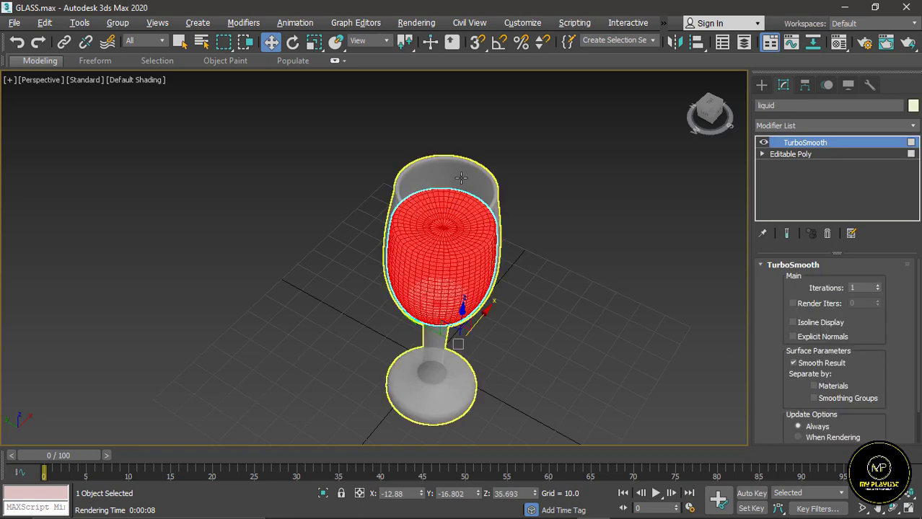
{"action": "left_click", "coordinate": [460, 177]}
{"action": "left_click", "coordinate": [457, 199]}
{"action": "left_click", "coordinate": [466, 177]}
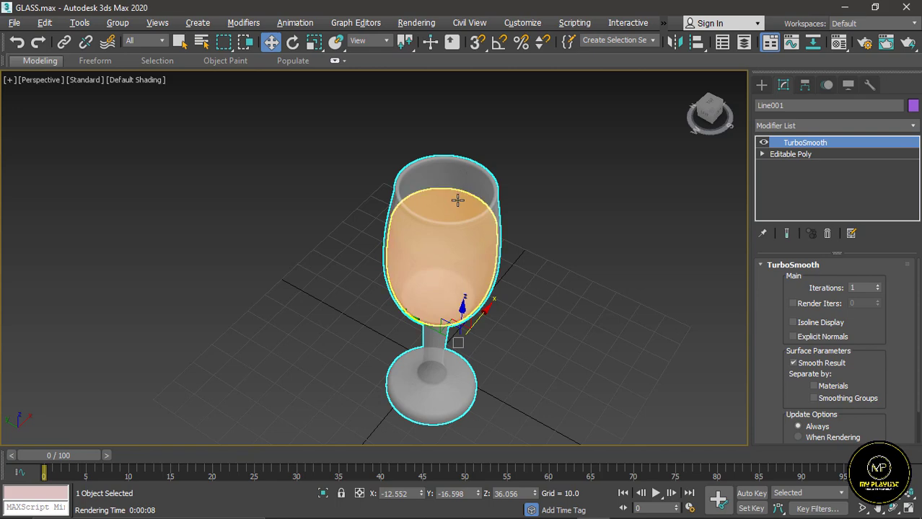
{"action": "left_click", "coordinate": [457, 200]}
{"action": "left_click", "coordinate": [464, 176]}
{"action": "left_click", "coordinate": [457, 200]}
{"action": "left_click", "coordinate": [464, 177]}
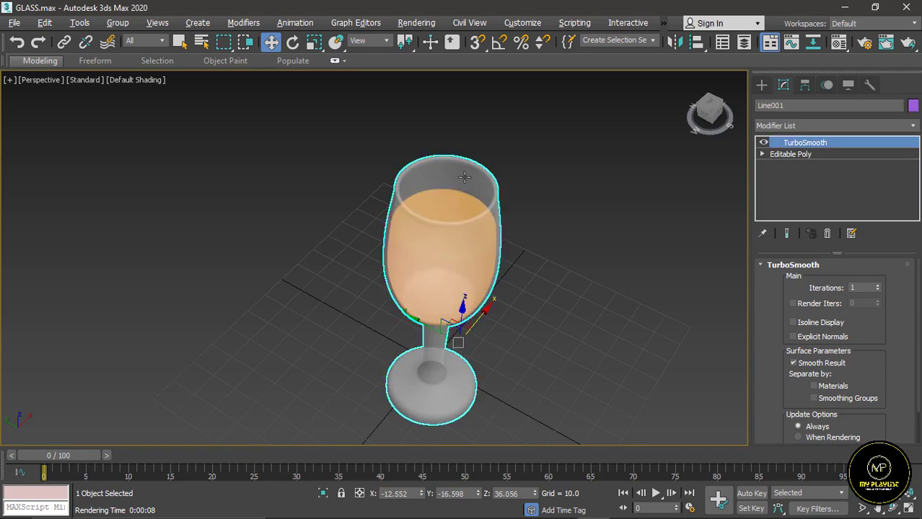
Switch the viewport from Perspective to the Left view and frame the glass with space around it.
{"action": "scroll", "coordinate": [432, 212], "scroll_direction": "down", "scroll_amount": 3}
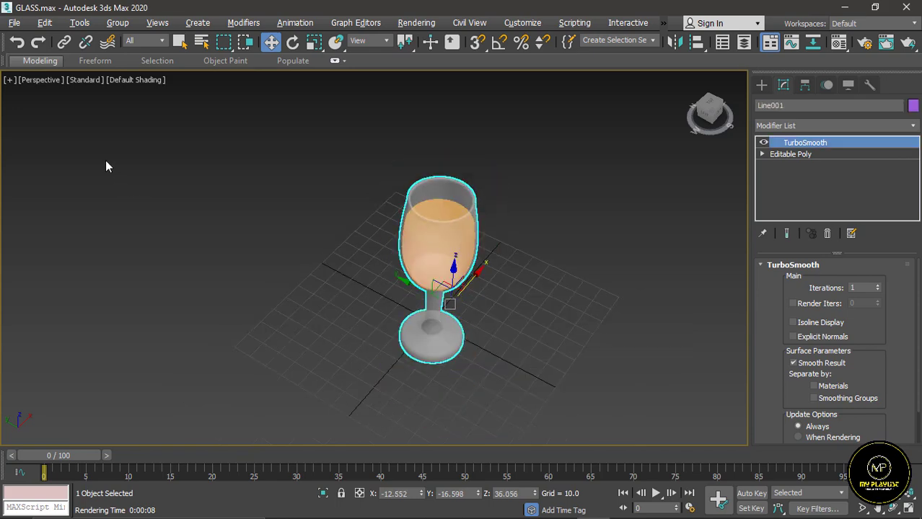
{"action": "left_click", "coordinate": [42, 79]}
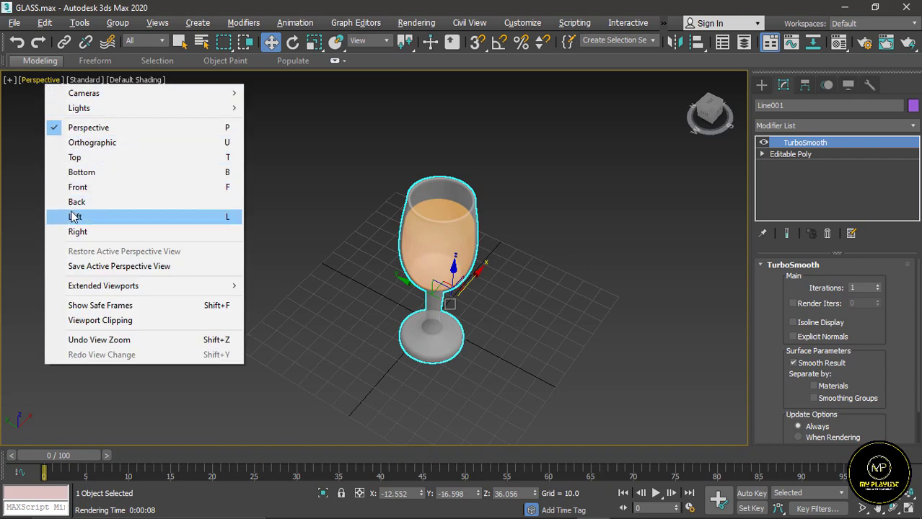
{"action": "left_click", "coordinate": [72, 216]}
{"action": "scroll", "coordinate": [382, 278], "scroll_direction": "down", "scroll_amount": 3}
{"action": "scroll", "coordinate": [364, 201], "scroll_direction": "up", "scroll_amount": 2}
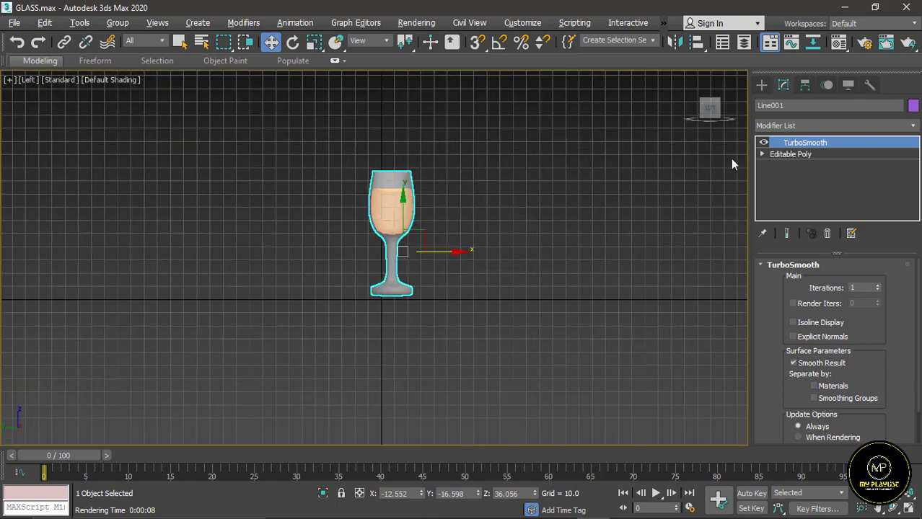
Draw a spline rectangle about 143 long and 278 wide around the glass, with its lower edge at ground level.
{"action": "left_click", "coordinate": [762, 85]}
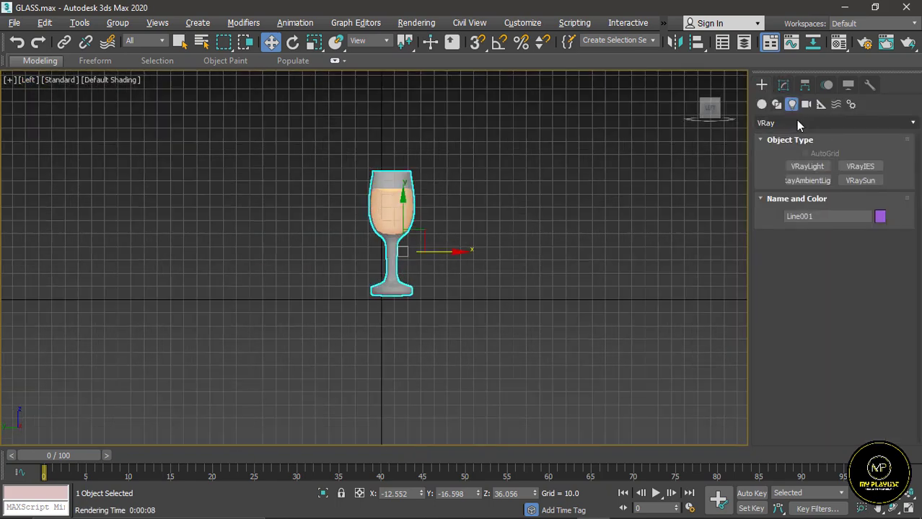
{"action": "left_click", "coordinate": [761, 105]}
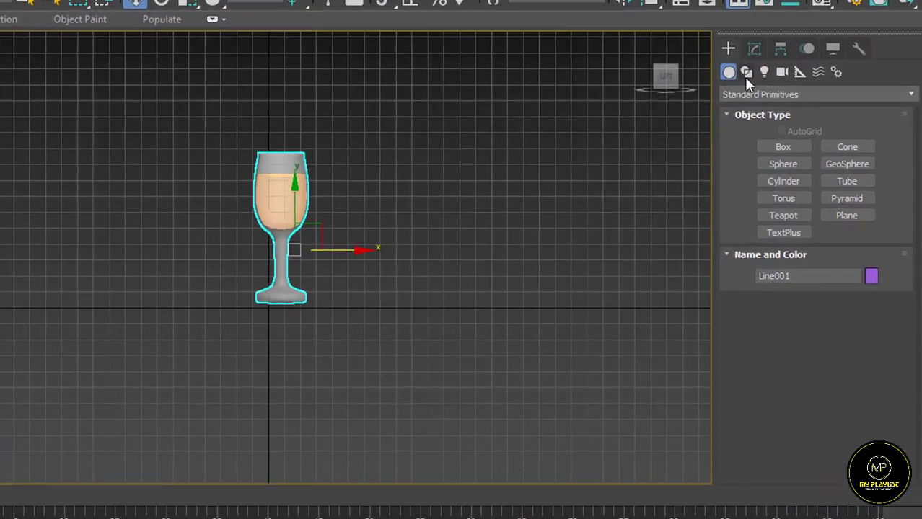
{"action": "left_click", "coordinate": [776, 105]}
{"action": "left_click", "coordinate": [811, 126]}
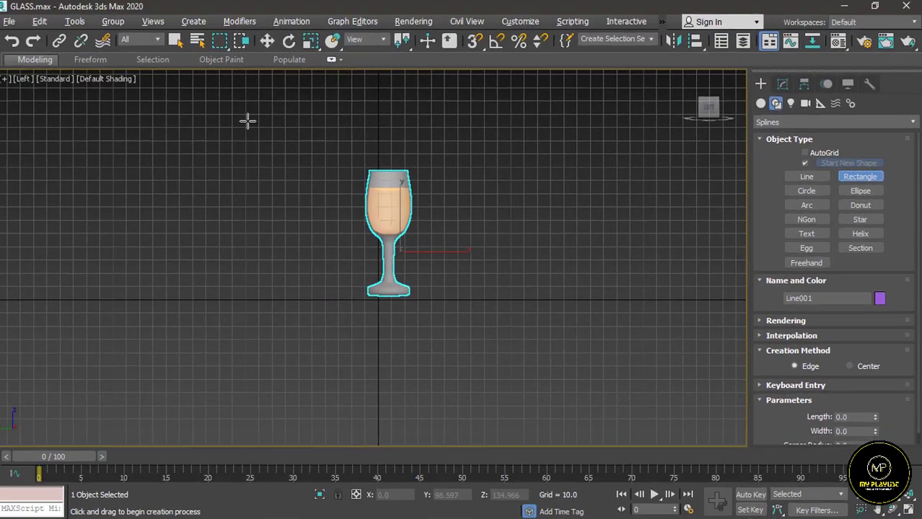
{"action": "left_click_drag", "start_coordinate": [230, 112], "coordinate": [596, 300]}
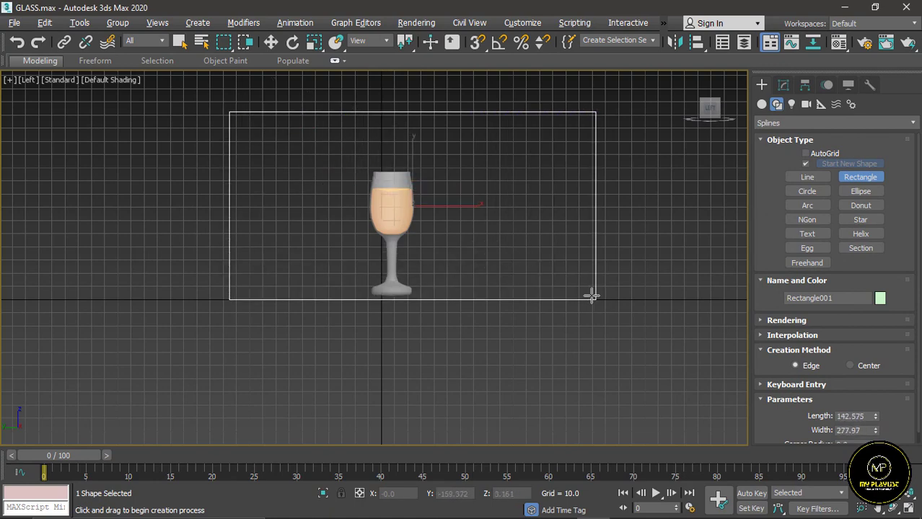
Convert the rectangle to an Editable Spline.
{"action": "right_click", "coordinate": [590, 242]}
{"action": "right_click", "coordinate": [590, 242]}
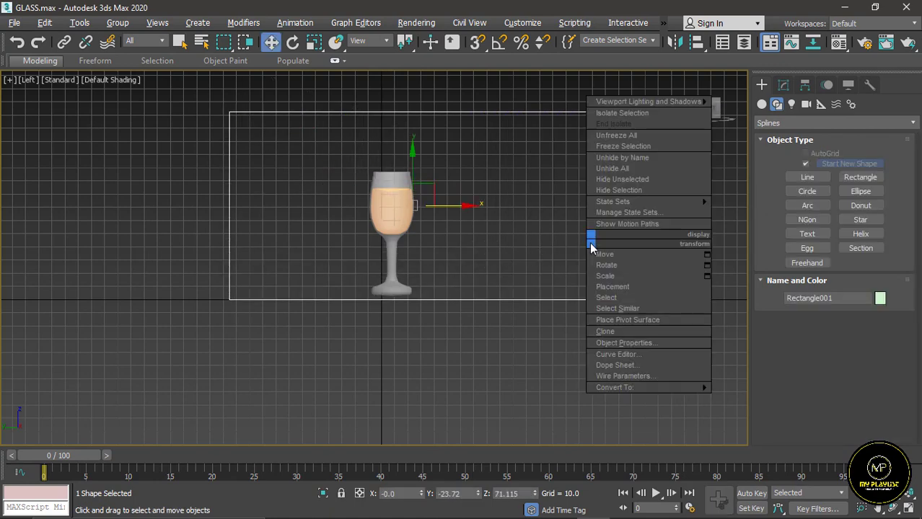
{"action": "mouse_move", "coordinate": [669, 390]}
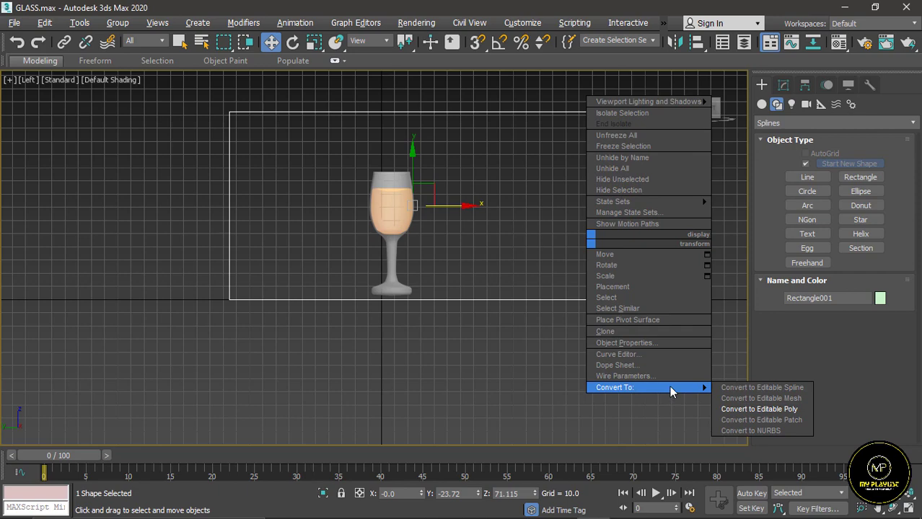
{"action": "left_click", "coordinate": [764, 388]}
Delete the rectangle's upper and right-hand segments, leaving an L-shaped profile.
{"action": "left_click", "coordinate": [763, 142]}
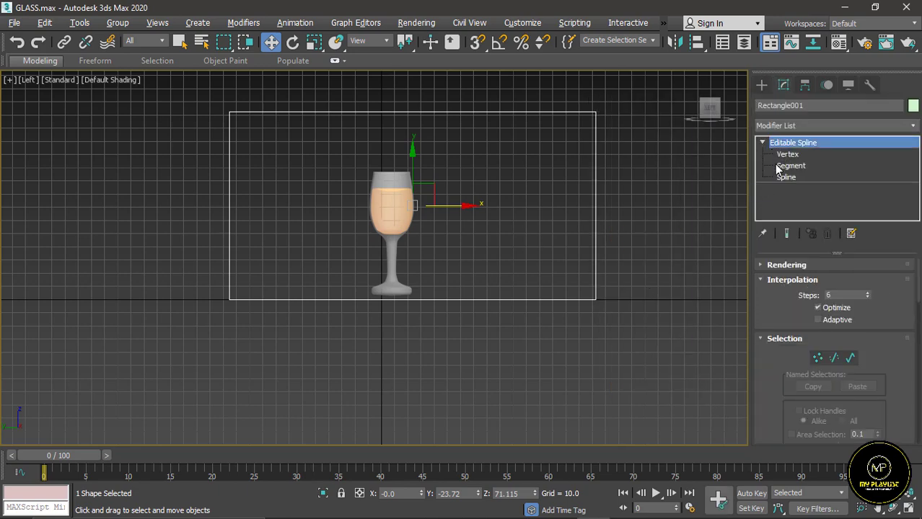
{"action": "left_click", "coordinate": [794, 167]}
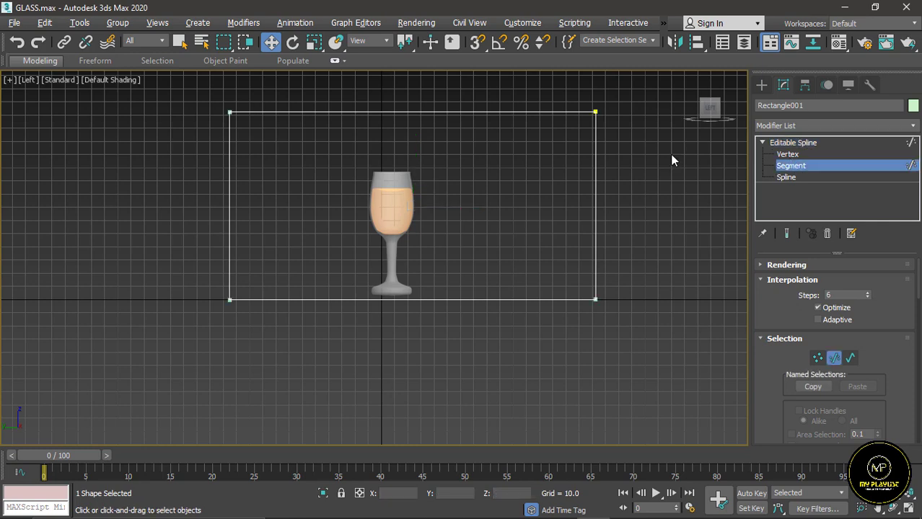
{"action": "left_click", "coordinate": [585, 112]}
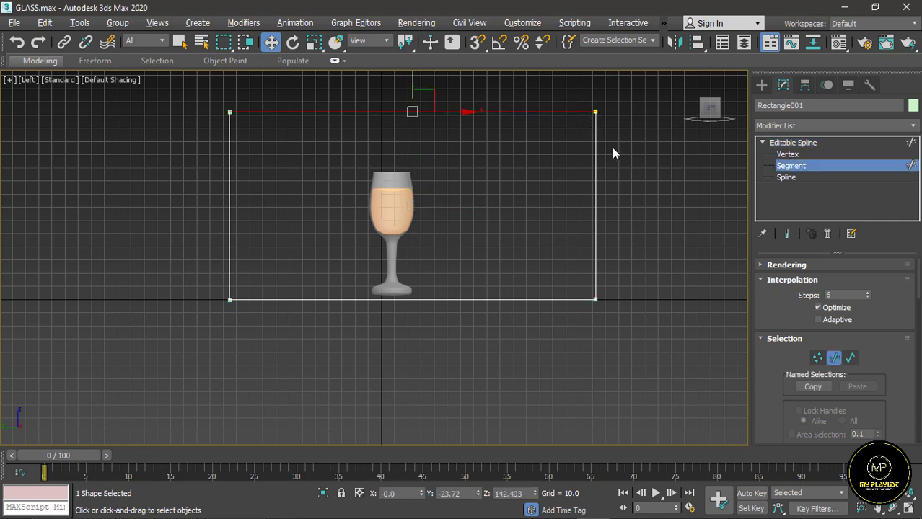
{"action": "left_click", "coordinate": [595, 155]}
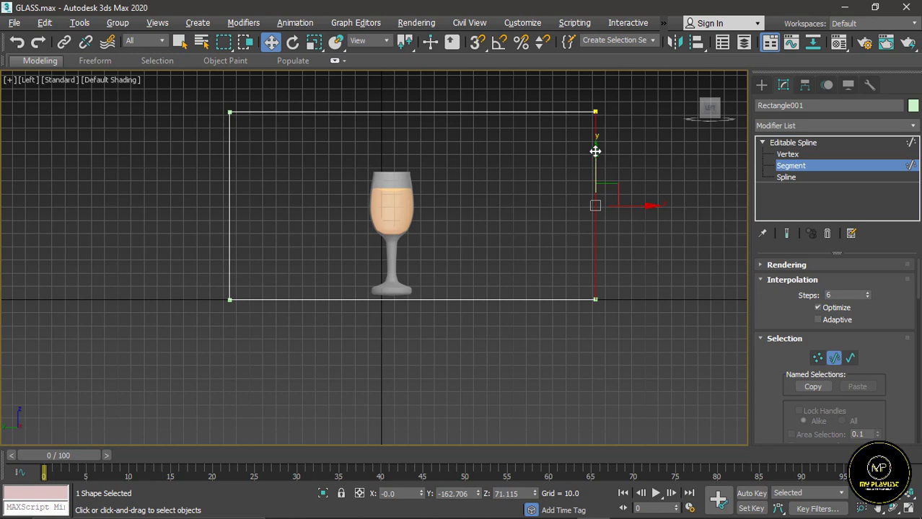
{"action": "left_click", "coordinate": [580, 112], "text": "ctrl"}
{"action": "key", "text": "Delete"}
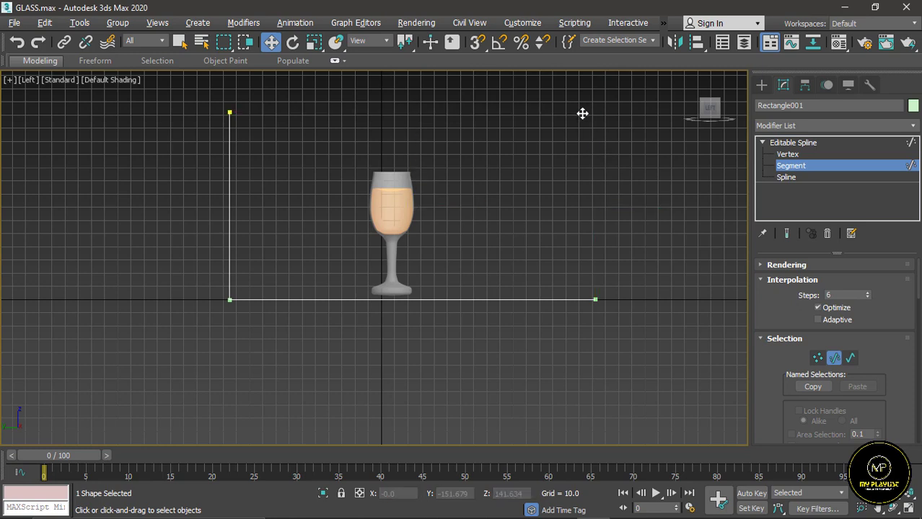
Fillet the L-shaped profile's corner vertex into a large smooth curve between the wall and floor lines.
{"action": "left_click", "coordinate": [788, 154]}
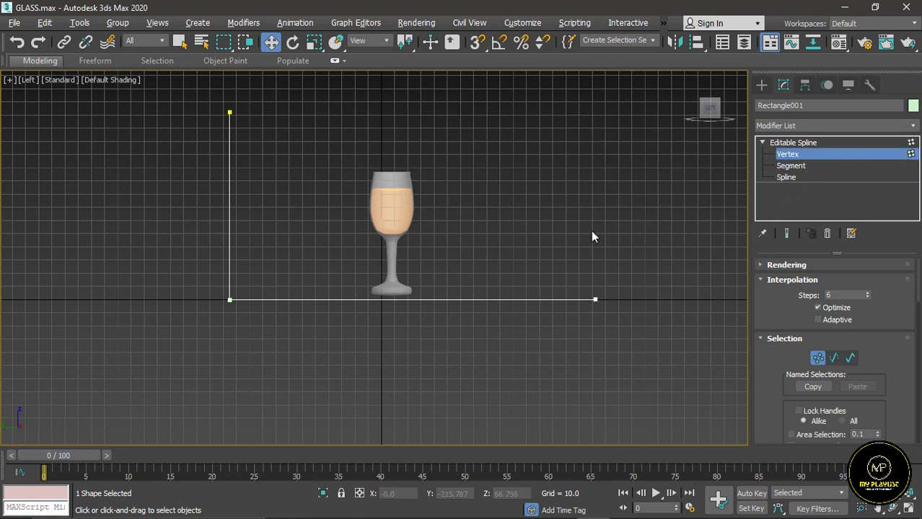
{"action": "left_click_drag", "start_coordinate": [209, 267], "coordinate": [293, 345]}
{"action": "scroll", "coordinate": [777, 398], "scroll_direction": "down", "scroll_amount": 6}
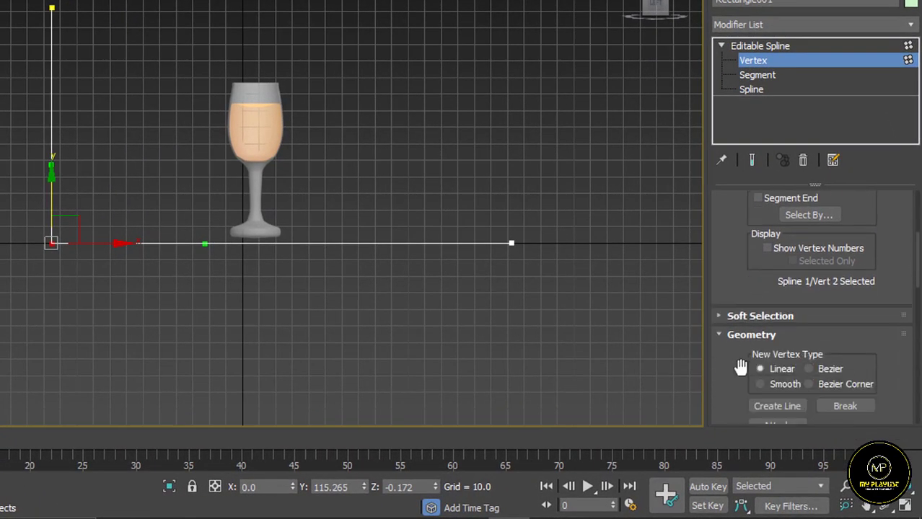
{"action": "scroll", "coordinate": [741, 370], "scroll_direction": "down", "scroll_amount": 10}
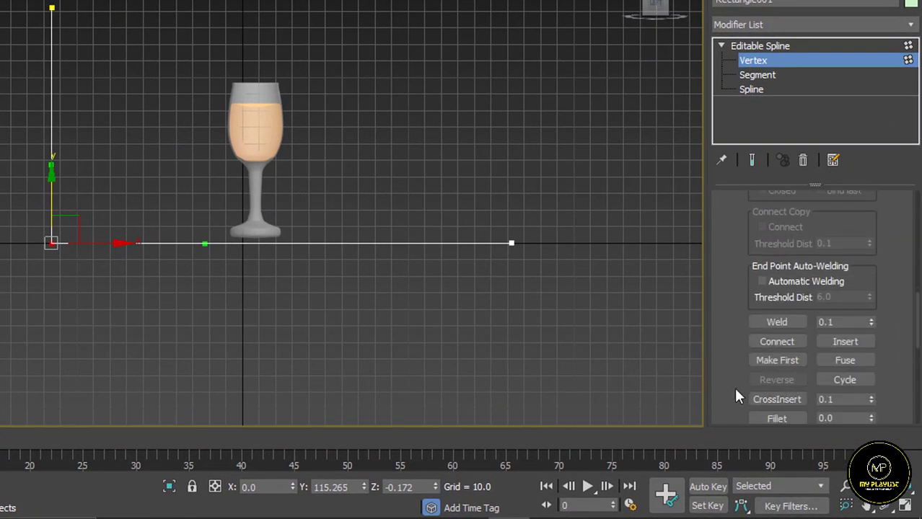
{"action": "scroll", "coordinate": [734, 387], "scroll_direction": "down", "scroll_amount": 1}
{"action": "left_click", "coordinate": [765, 393]}
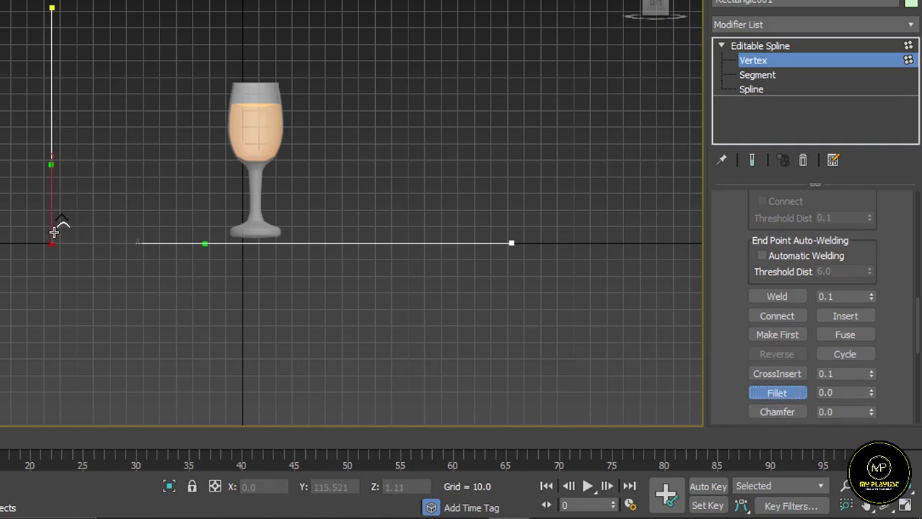
{"action": "left_click_drag", "start_coordinate": [54, 233], "coordinate": [109, 120]}
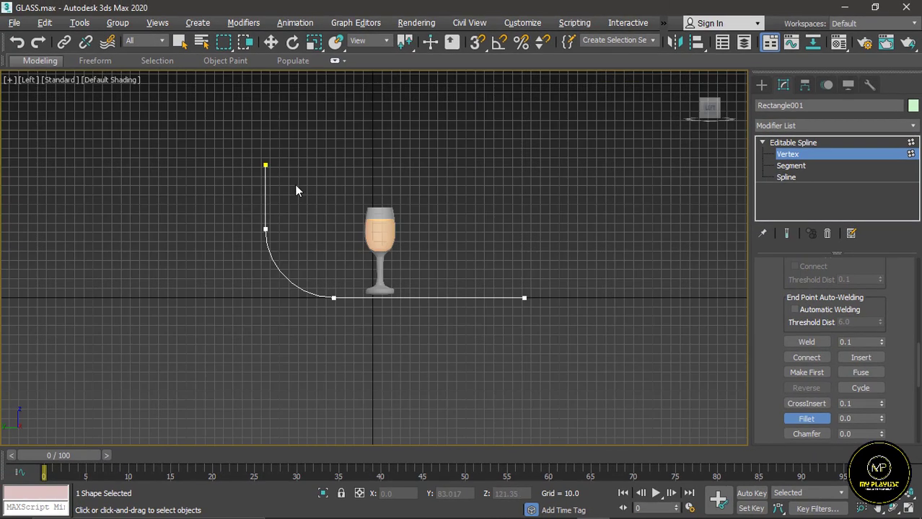
Raise the profile's upper end vertex to a Z height of about 173, and leave vertex editing.
{"action": "left_click", "coordinate": [270, 41]}
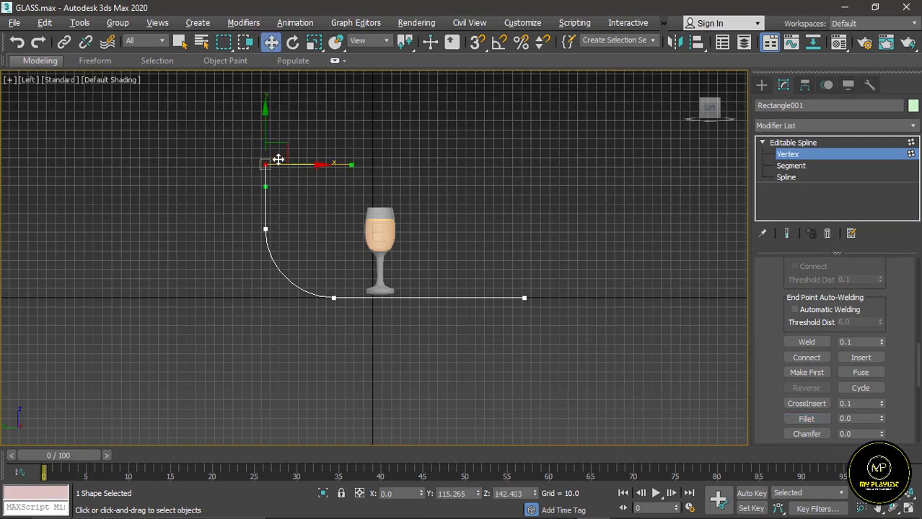
{"action": "left_click_drag", "start_coordinate": [278, 158], "coordinate": [267, 83]}
{"action": "scroll", "coordinate": [327, 251], "scroll_direction": "down", "scroll_amount": 2}
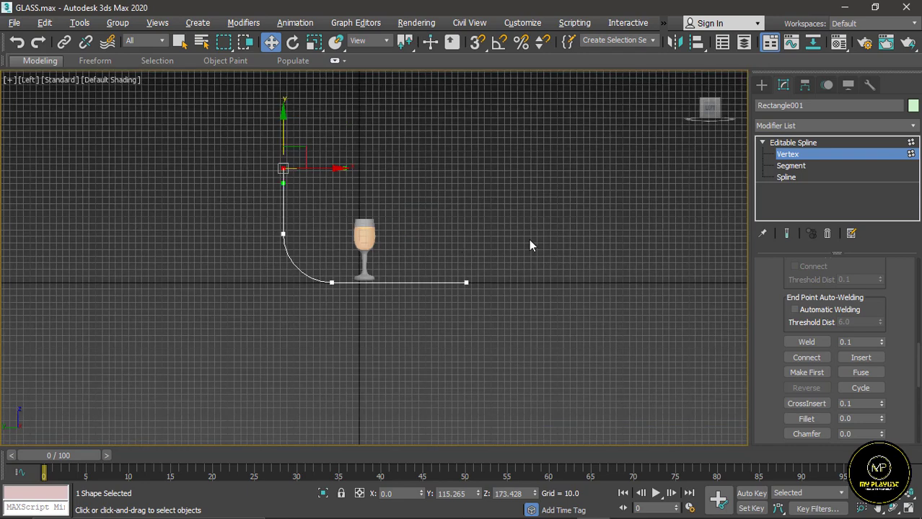
{"action": "left_click", "coordinate": [825, 142]}
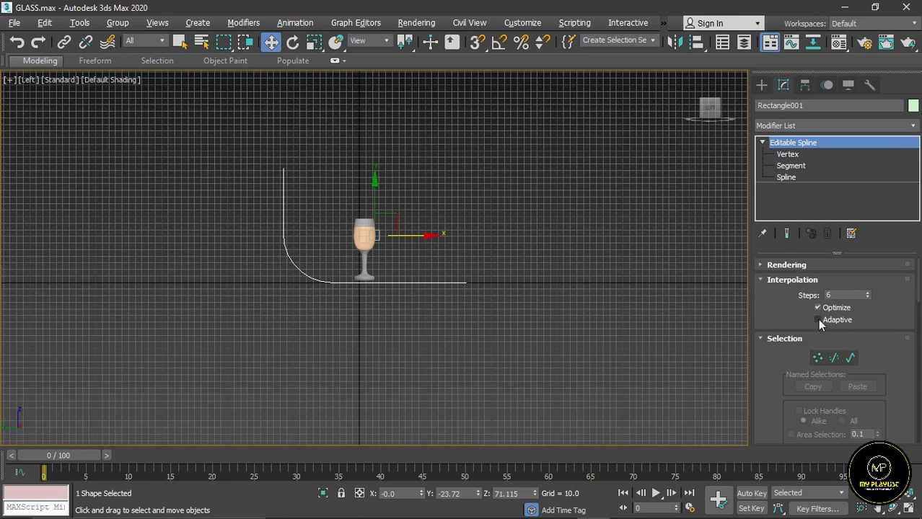
Apply a thin Outline to the whole backdrop spline to give it thickness, and leave spline editing.
{"action": "scroll", "coordinate": [759, 380], "scroll_direction": "down", "scroll_amount": 10}
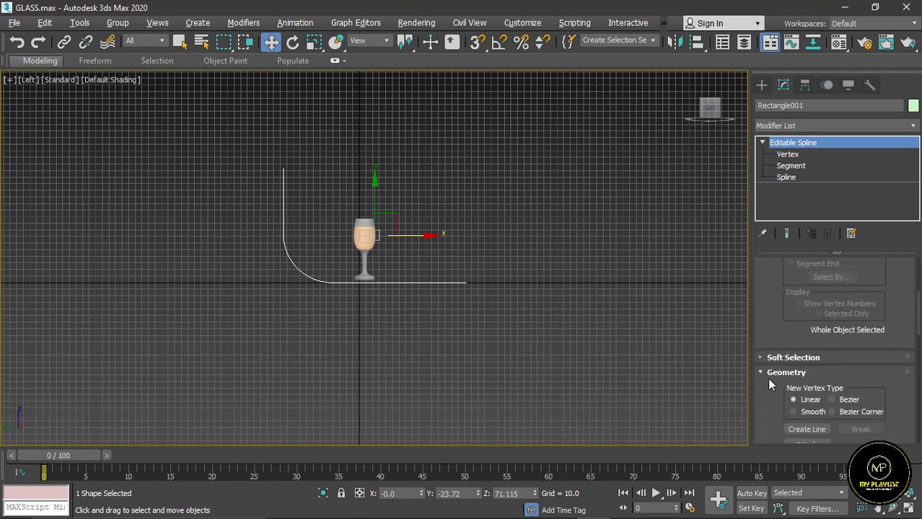
{"action": "left_click", "coordinate": [787, 178]}
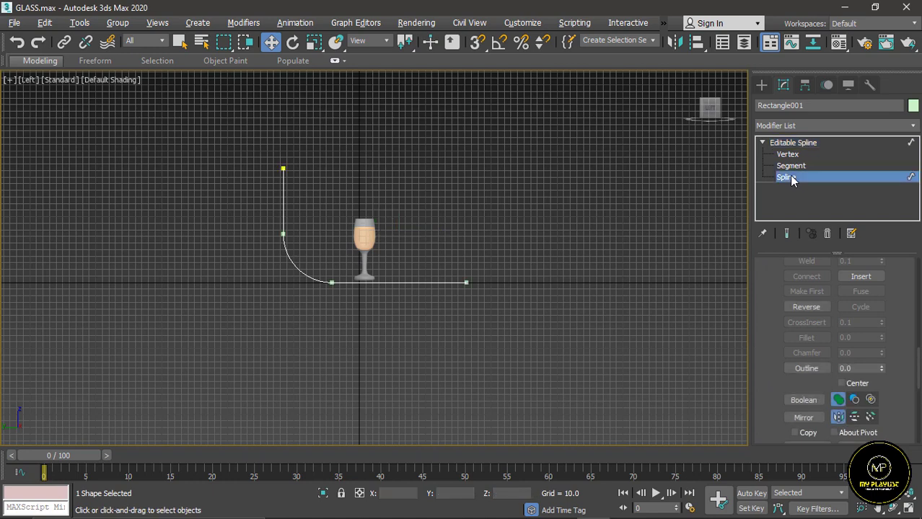
{"action": "left_click", "coordinate": [438, 284]}
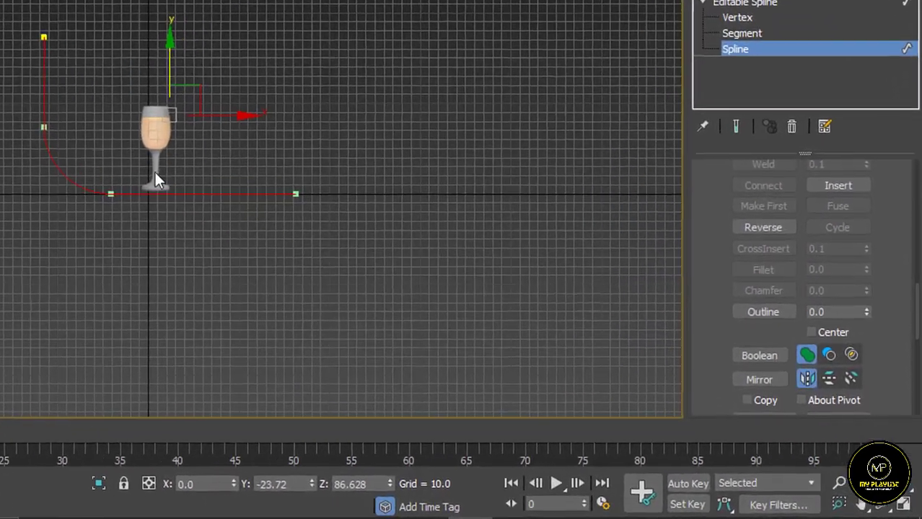
{"action": "scroll", "coordinate": [303, 267], "scroll_direction": "up", "scroll_amount": 5}
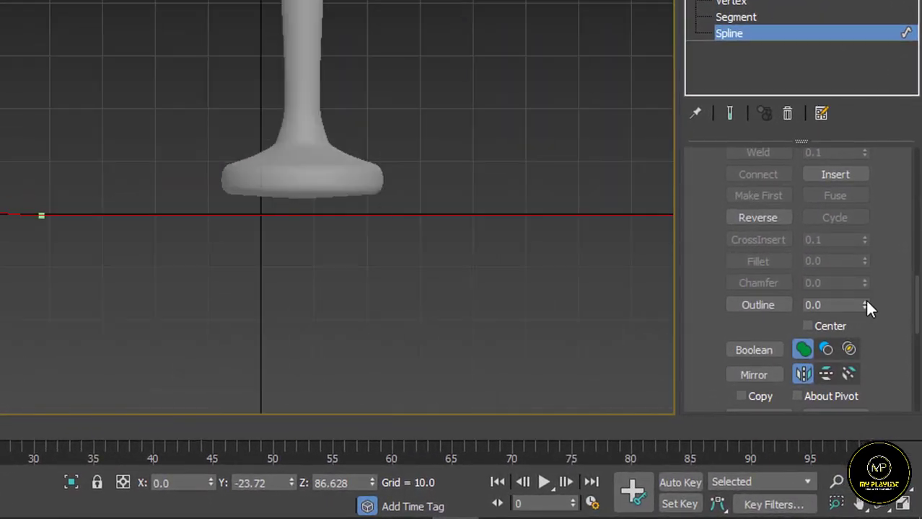
{"action": "scroll", "coordinate": [256, 253], "scroll_direction": "down", "scroll_amount": 3}
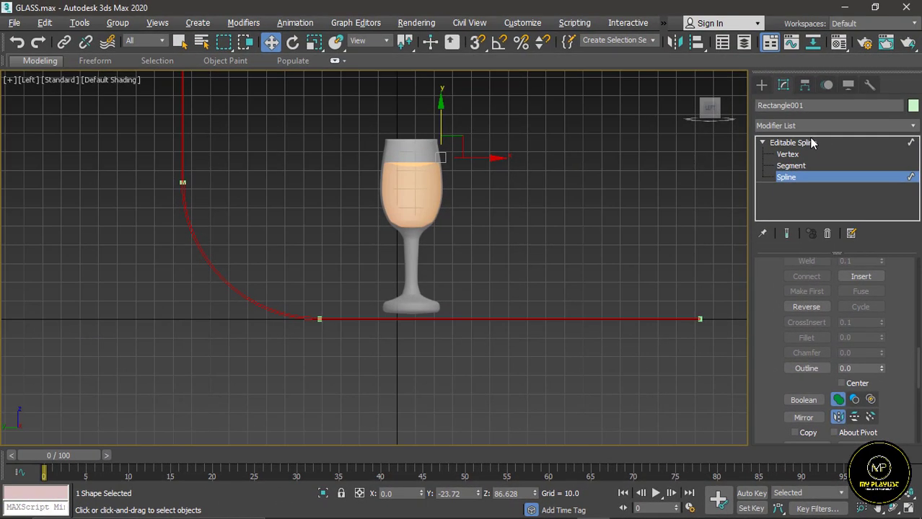
{"action": "left_click", "coordinate": [806, 143]}
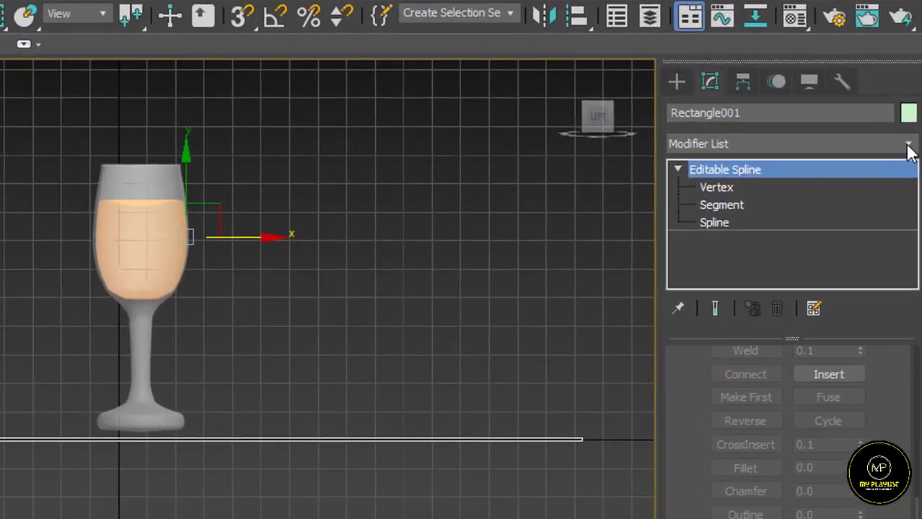
Apply an Extrude modifier to the backdrop profile and set its amount to 437.5.
{"action": "left_click", "coordinate": [913, 125]}
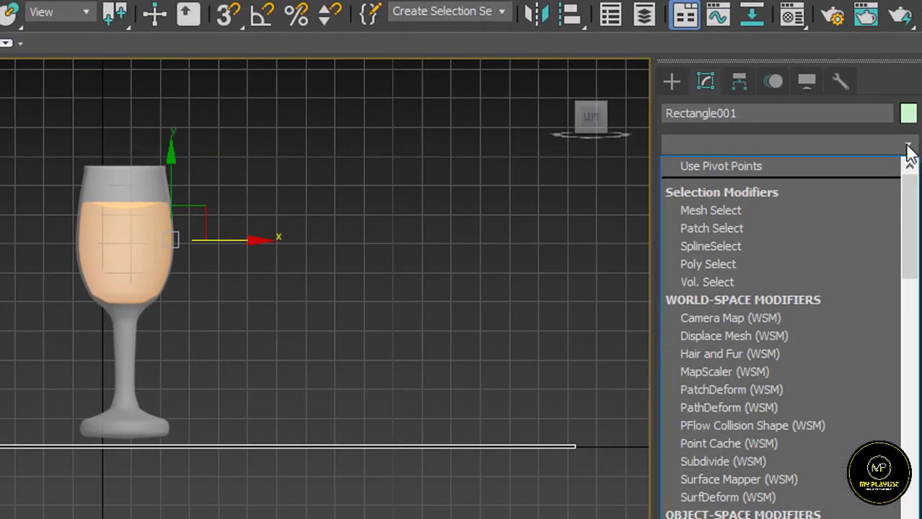
{"action": "key", "text": "e"}
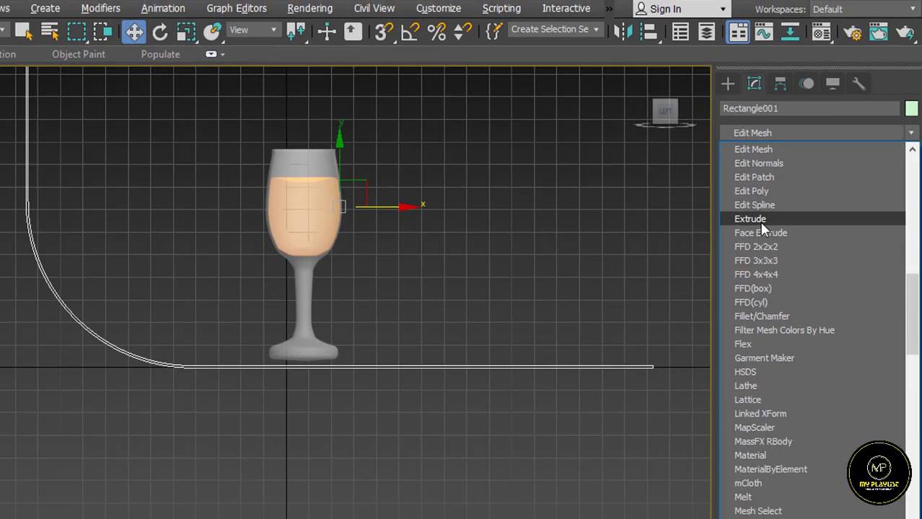
{"action": "left_click", "coordinate": [761, 224]}
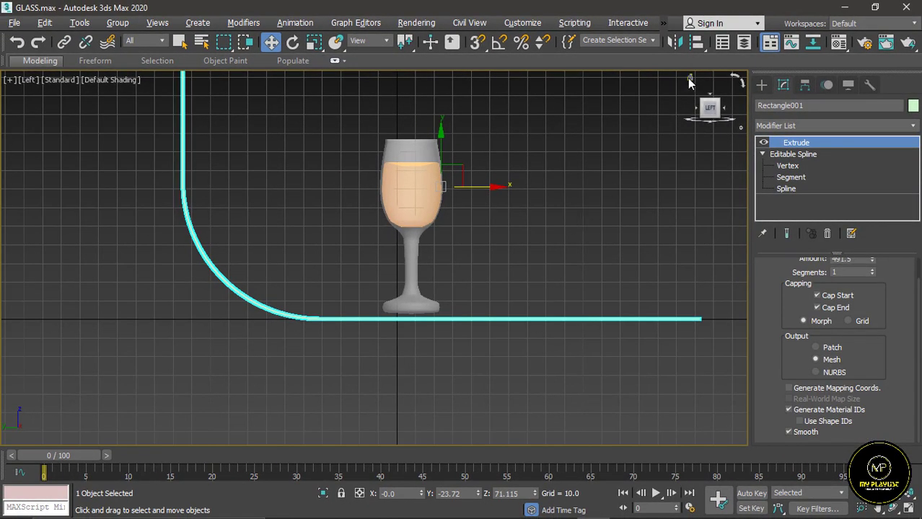
{"action": "left_click", "coordinate": [689, 79]}
{"action": "scroll", "coordinate": [502, 282], "scroll_direction": "down", "scroll_amount": 2}
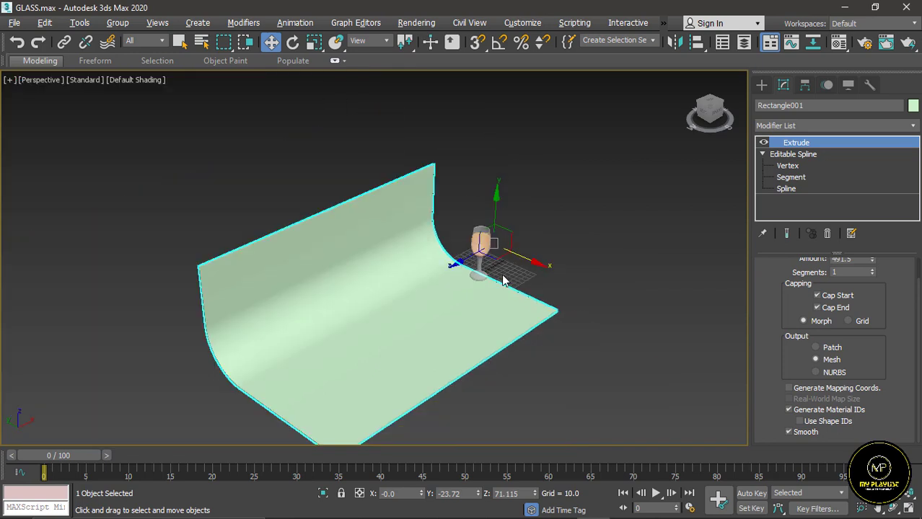
{"action": "scroll", "coordinate": [793, 289], "scroll_direction": "up", "scroll_amount": 2}
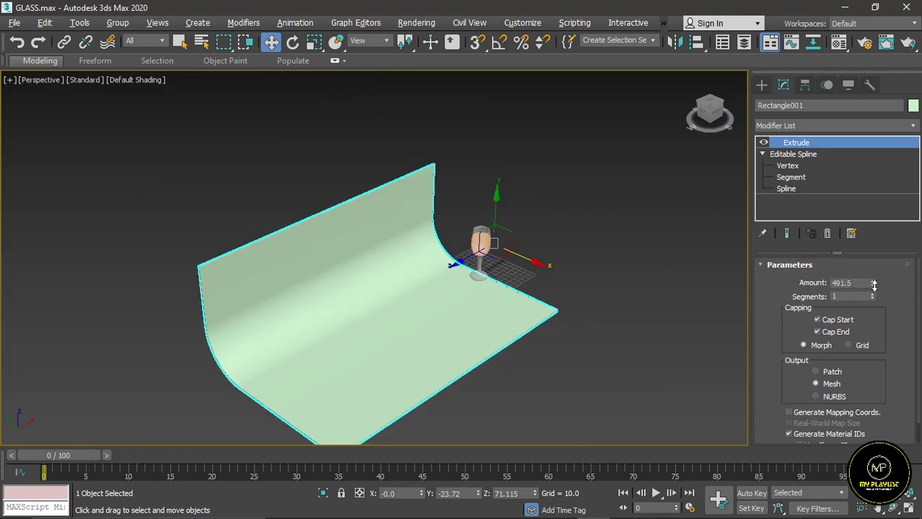
{"action": "left_click_drag", "start_coordinate": [874, 286], "coordinate": [875, 356]}
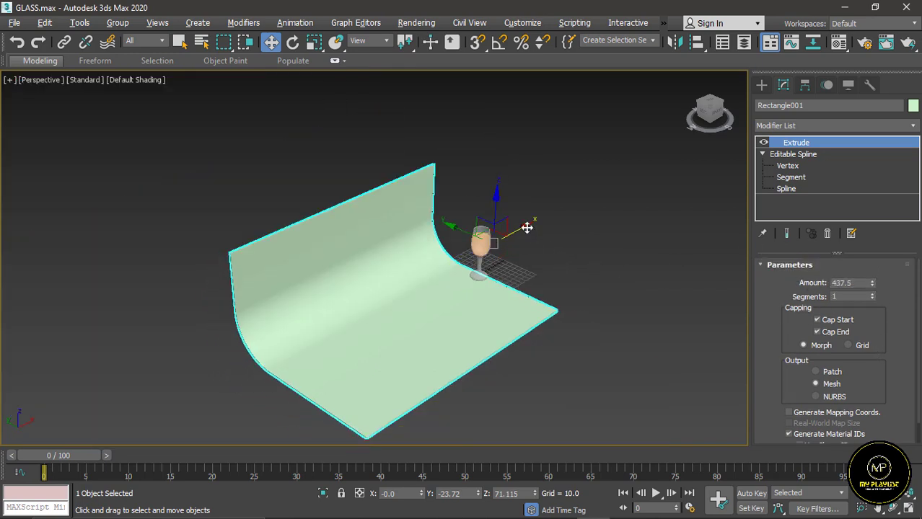
Move the extruded backdrop along the X axis to about 219.3 so it extends beneath the wine glass.
{"action": "left_click_drag", "start_coordinate": [526, 228], "coordinate": [599, 204]}
{"action": "scroll", "coordinate": [488, 258], "scroll_direction": "up", "scroll_amount": 5}
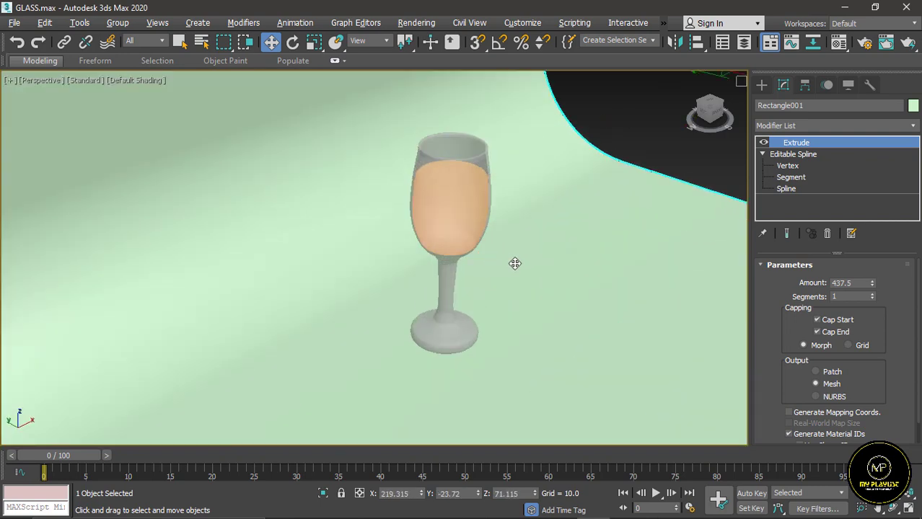
{"action": "scroll", "coordinate": [515, 263], "scroll_direction": "down", "scroll_amount": 5}
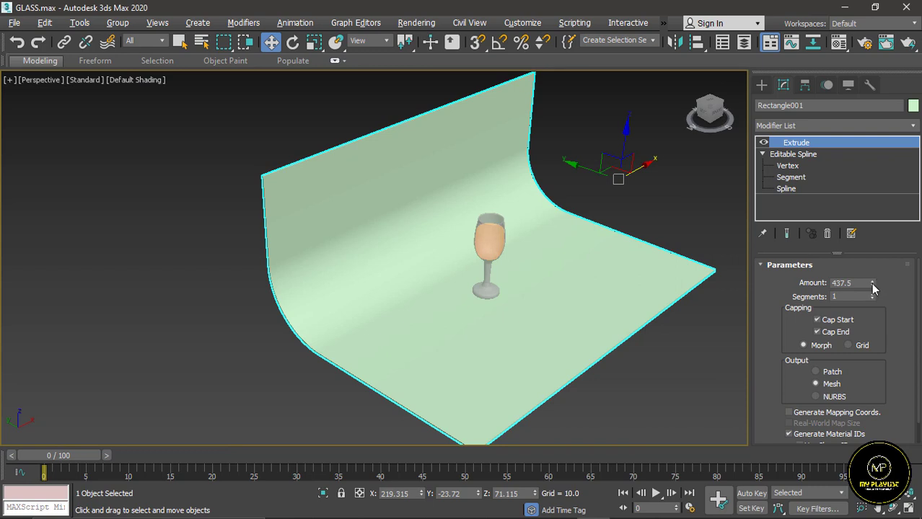
Increase the backdrop's Extrude amount to 565.5 and shift the backdrop along X to about 322.6.
{"action": "left_click_drag", "start_coordinate": [873, 289], "coordinate": [881, 165]}
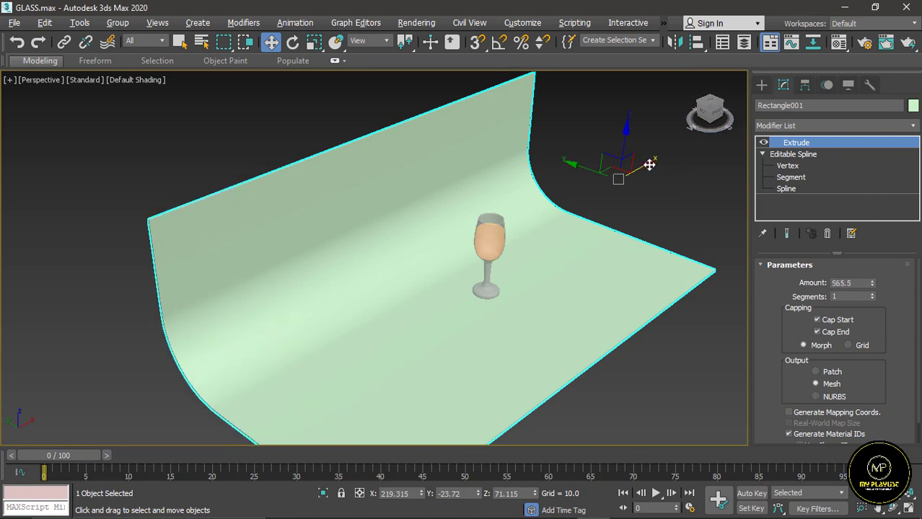
{"action": "scroll", "coordinate": [649, 165], "scroll_direction": "up", "scroll_amount": 1}
{"action": "scroll", "coordinate": [531, 182], "scroll_direction": "up", "scroll_amount": 4}
{"action": "scroll", "coordinate": [532, 183], "scroll_direction": "down", "scroll_amount": 2}
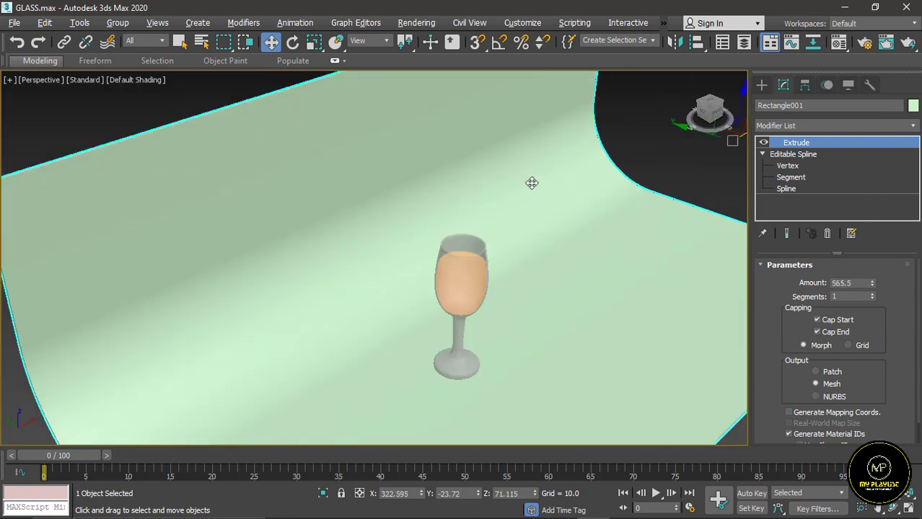
Examine how the wine glass sits on the curved backdrop, both close up and within the wider scene.
{"action": "scroll", "coordinate": [471, 234], "scroll_direction": "down", "scroll_amount": 2}
{"action": "scroll", "coordinate": [523, 261], "scroll_direction": "up", "scroll_amount": 3}
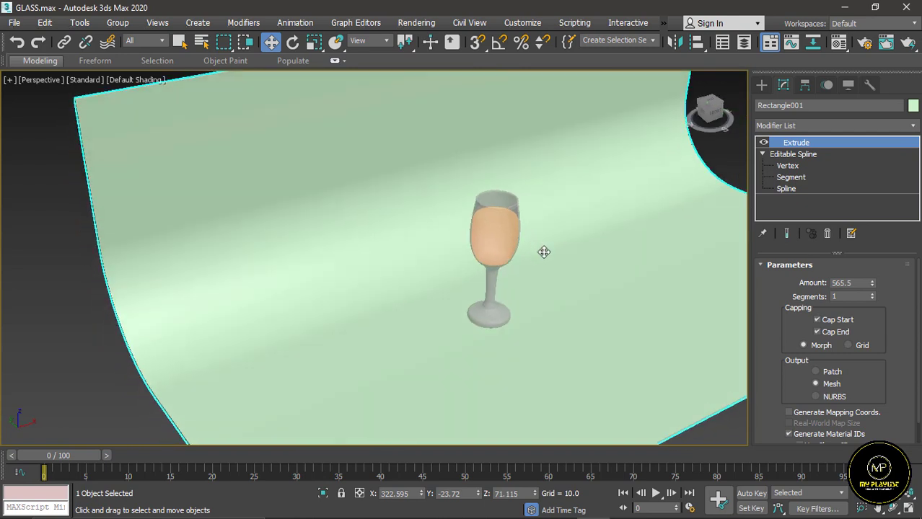
{"action": "scroll", "coordinate": [544, 254], "scroll_direction": "up", "scroll_amount": 2}
{"action": "scroll", "coordinate": [403, 258], "scroll_direction": "down", "scroll_amount": 2}
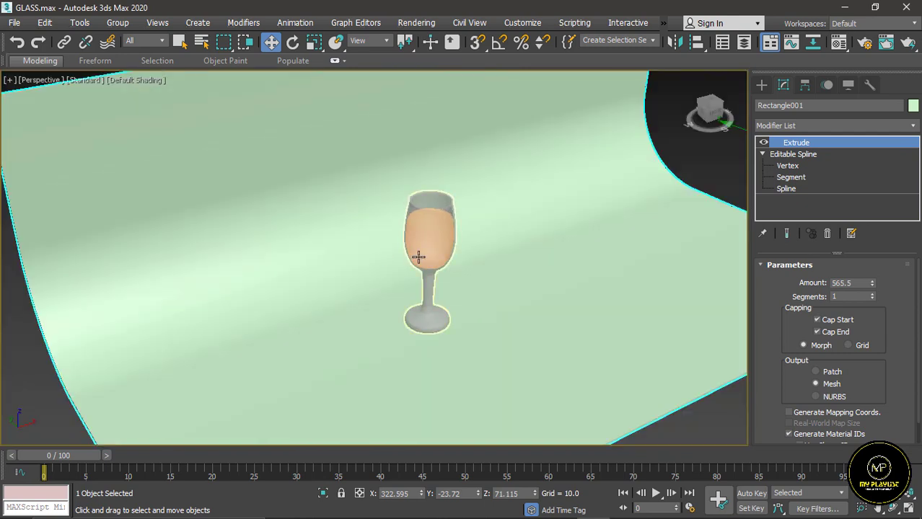
{"action": "scroll", "coordinate": [439, 253], "scroll_direction": "up", "scroll_amount": 2}
{"action": "scroll", "coordinate": [457, 264], "scroll_direction": "down", "scroll_amount": 2}
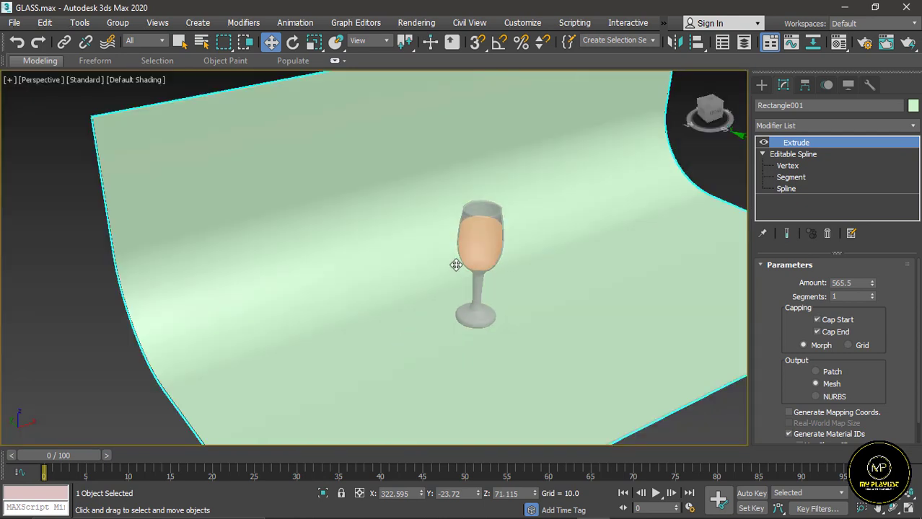
{"action": "scroll", "coordinate": [325, 265], "scroll_direction": "up", "scroll_amount": 2}
{"action": "scroll", "coordinate": [512, 186], "scroll_direction": "down", "scroll_amount": 1}
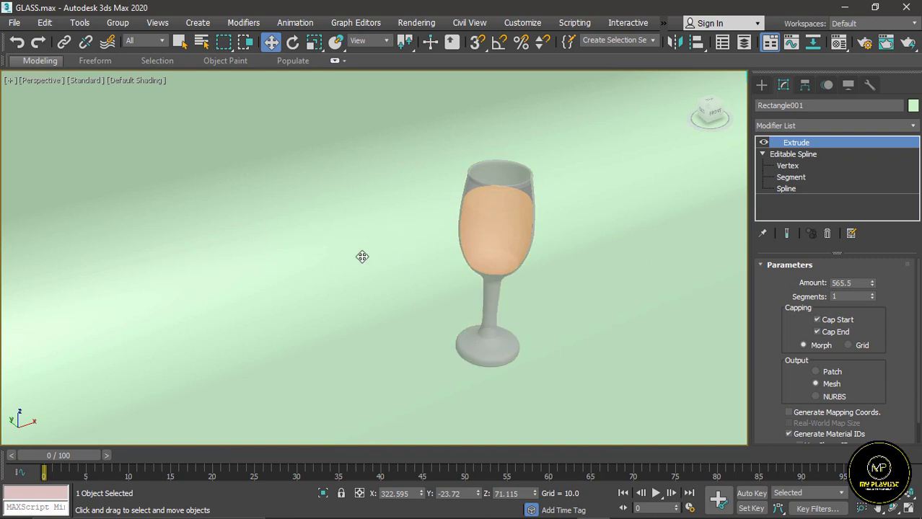
Assign the white VRayMtl Material #2 to the selected backdrop.
{"action": "key", "text": "m"}
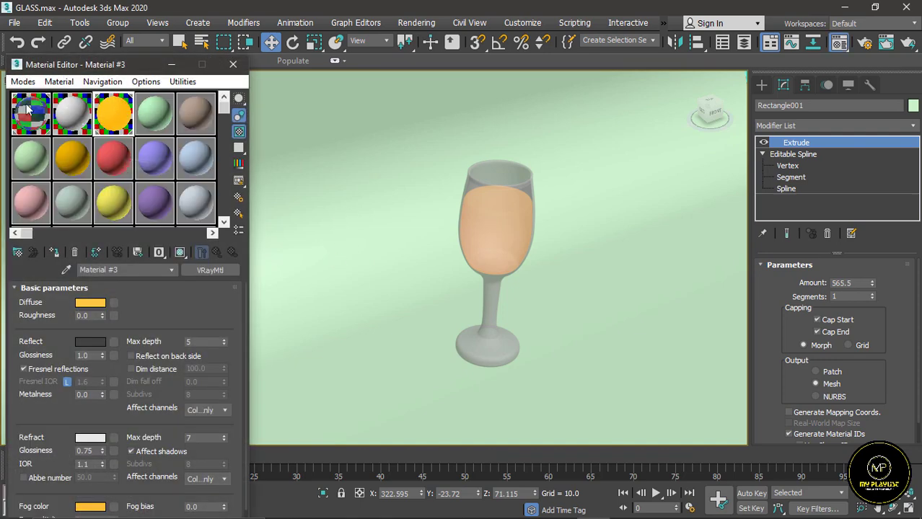
{"action": "left_click", "coordinate": [62, 120]}
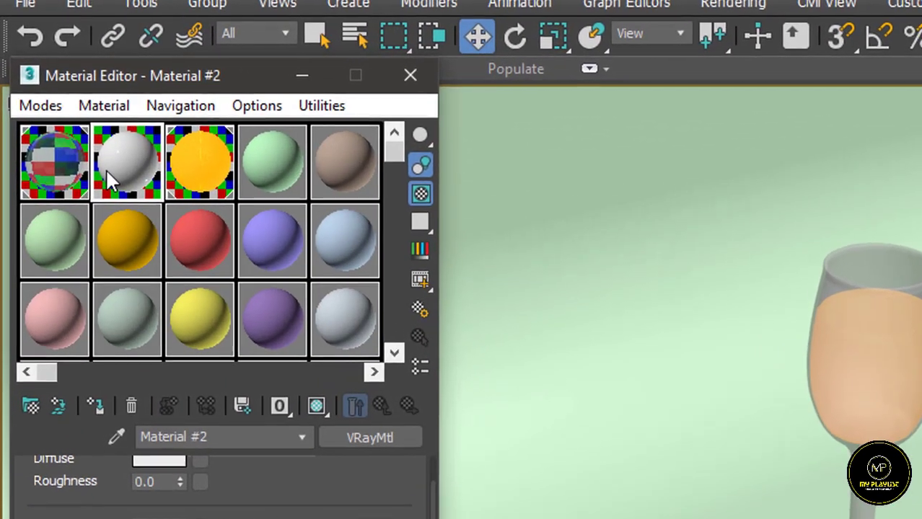
{"action": "left_click", "coordinate": [559, 330]}
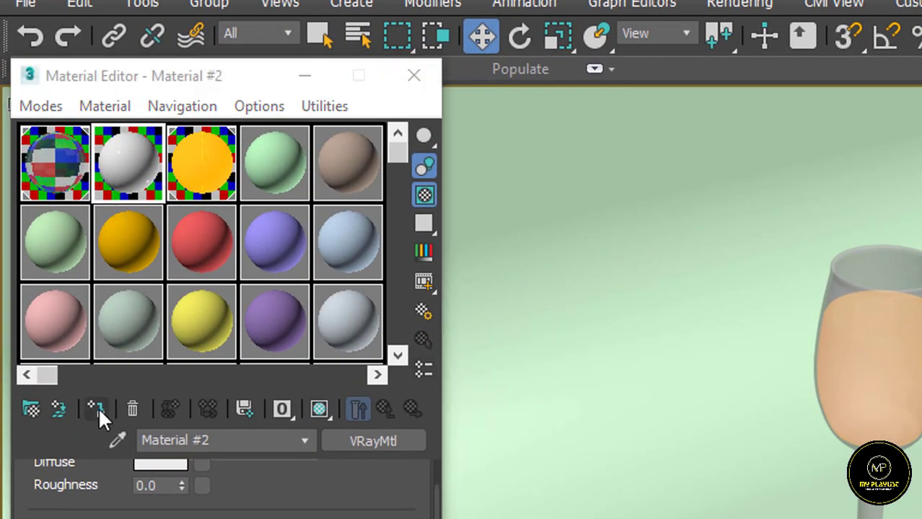
{"action": "left_click", "coordinate": [97, 410]}
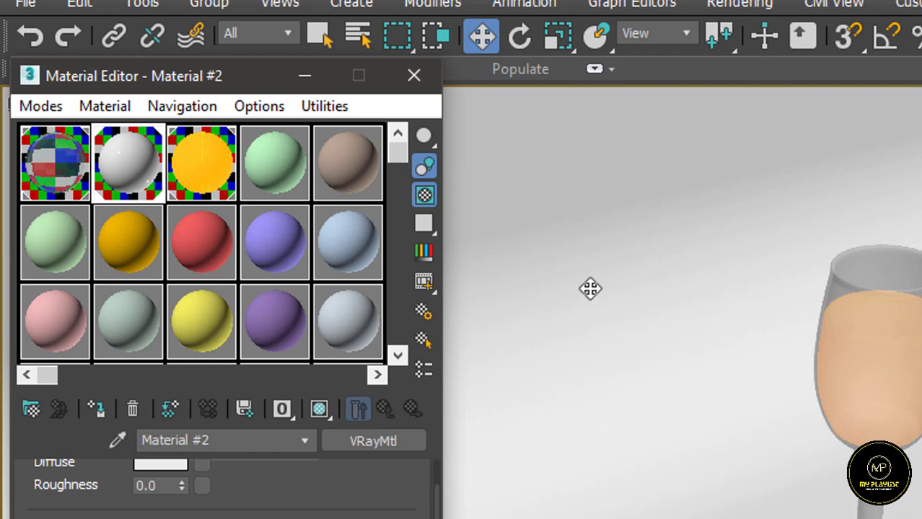
Select the wine glass and review the reflection colour of Material #1.
{"action": "left_click", "coordinate": [864, 274]}
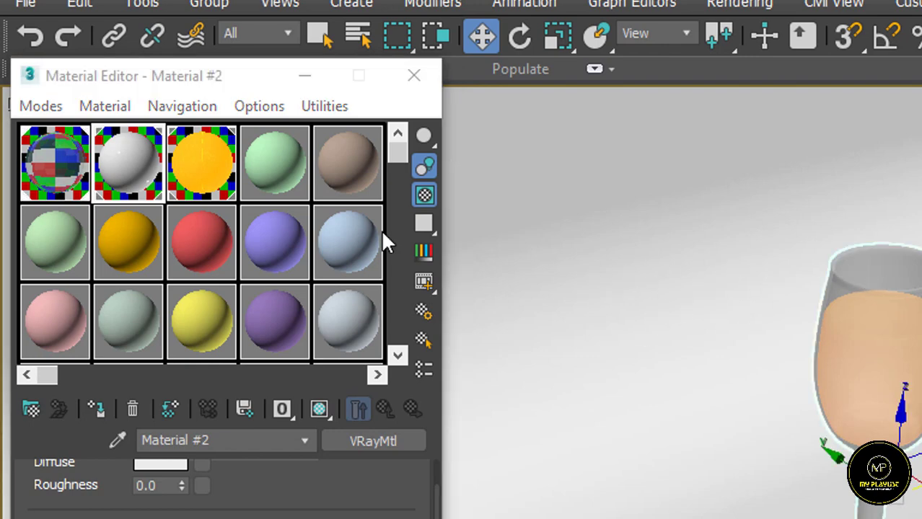
{"action": "left_click", "coordinate": [69, 171]}
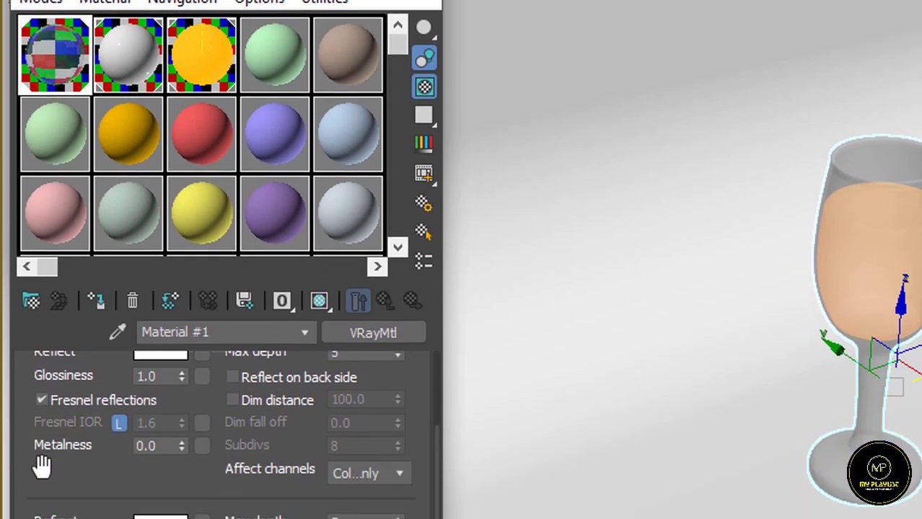
{"action": "scroll", "coordinate": [87, 460], "scroll_direction": "up", "scroll_amount": 3}
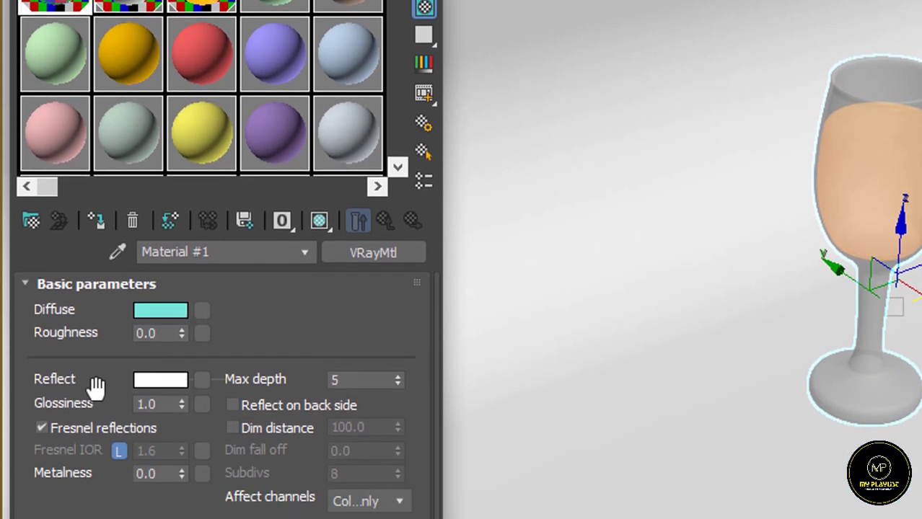
{"action": "left_click", "coordinate": [150, 381]}
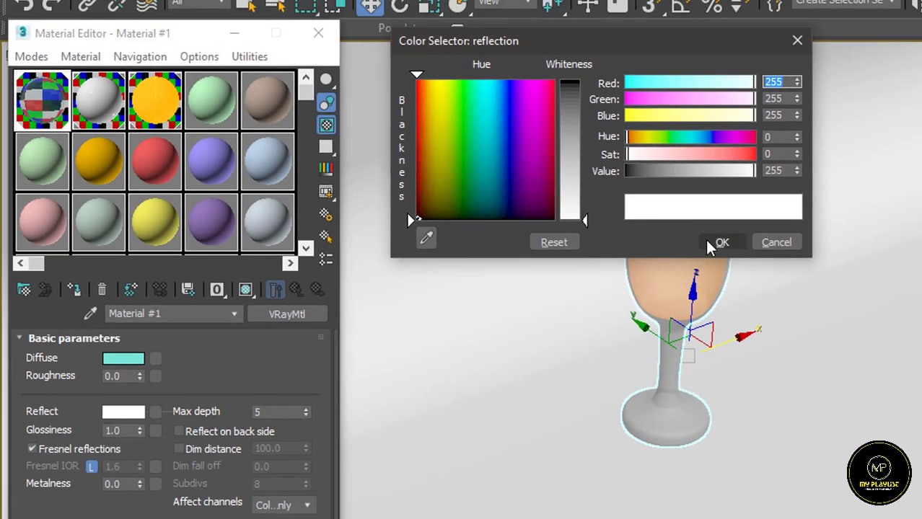
{"action": "left_click", "coordinate": [714, 243]}
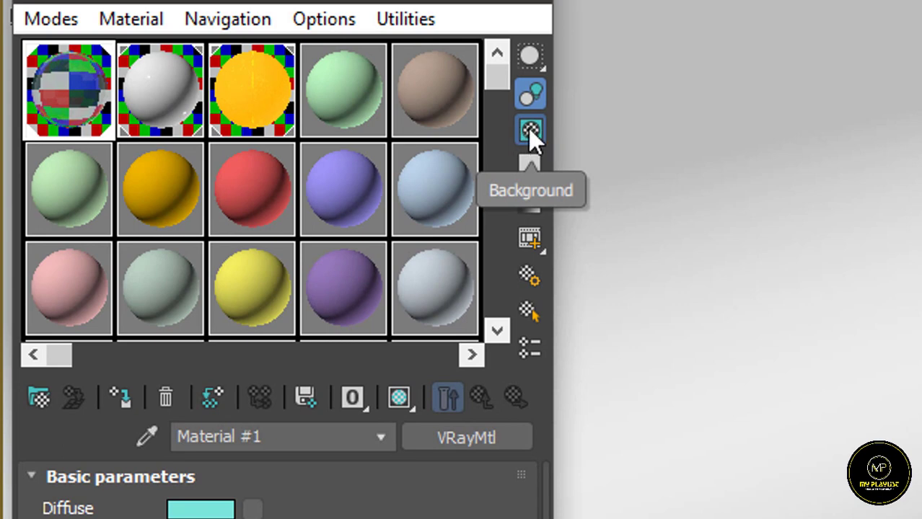
Review Material #1's sample background and its reflection and refraction settings alongside the glass.
{"action": "left_click", "coordinate": [528, 127]}
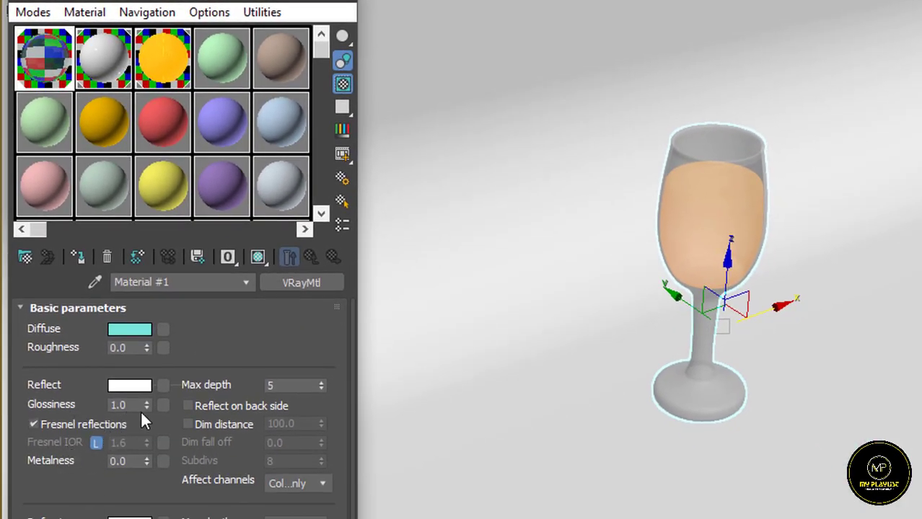
{"action": "scroll", "coordinate": [74, 487], "scroll_direction": "down", "scroll_amount": 3}
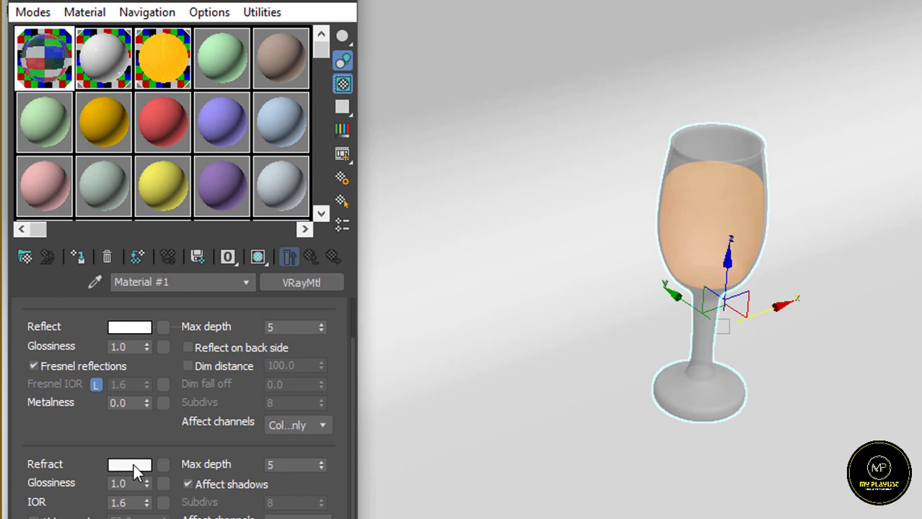
{"action": "scroll", "coordinate": [86, 487], "scroll_direction": "down", "scroll_amount": 2}
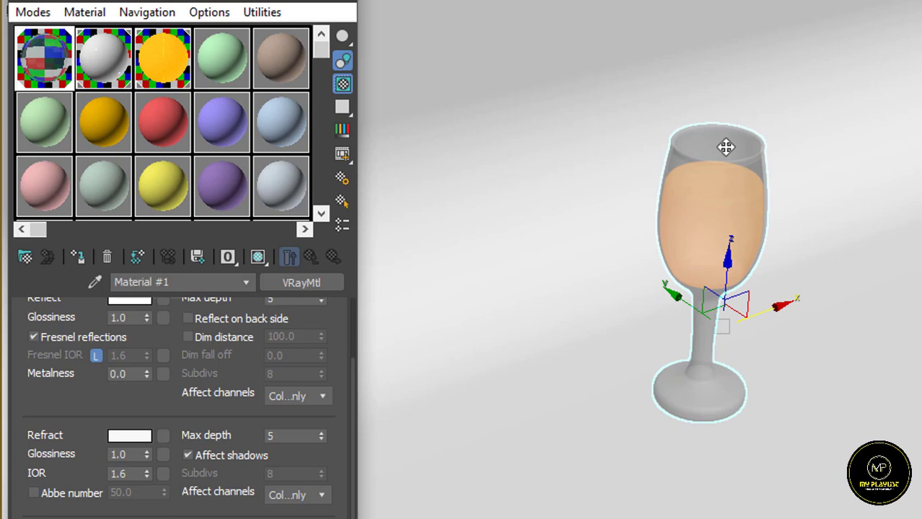
{"action": "scroll", "coordinate": [743, 179], "scroll_direction": "up", "scroll_amount": 2}
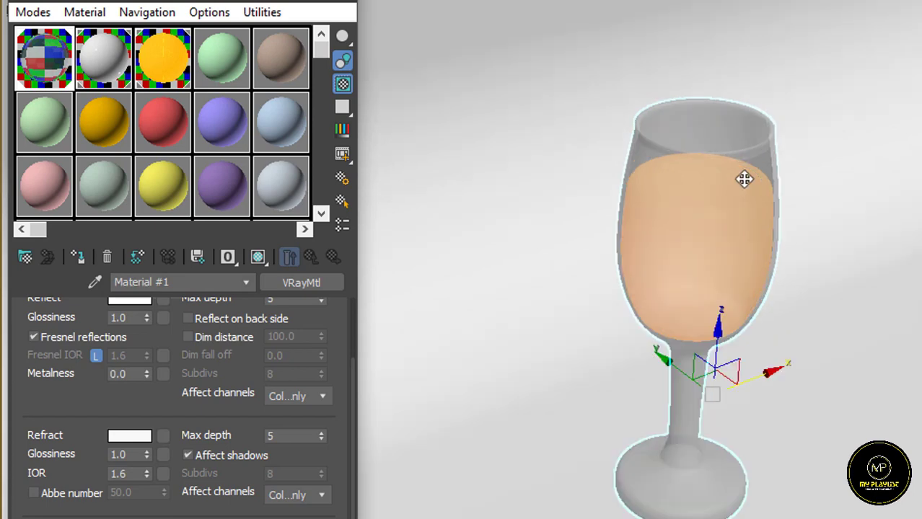
Review the diffuse colour of the yellow-orange Material #3.
{"action": "left_click", "coordinate": [167, 57]}
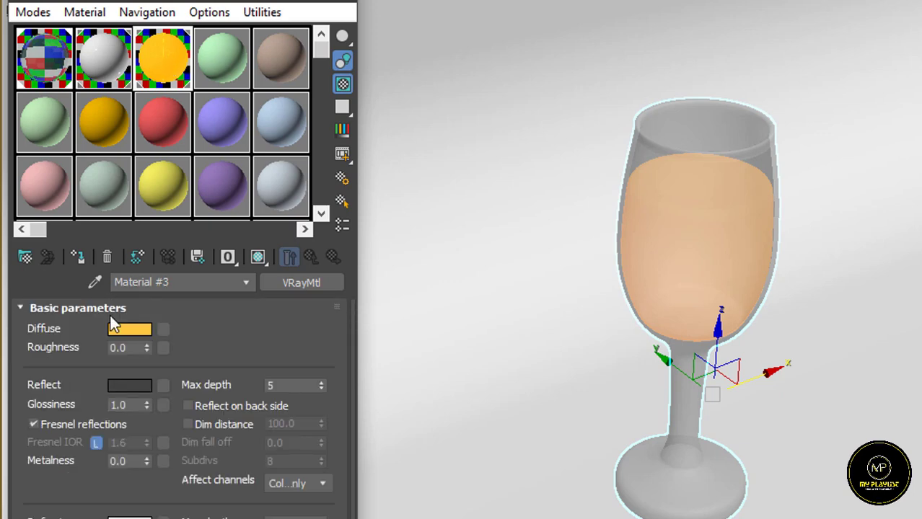
{"action": "left_click", "coordinate": [128, 329]}
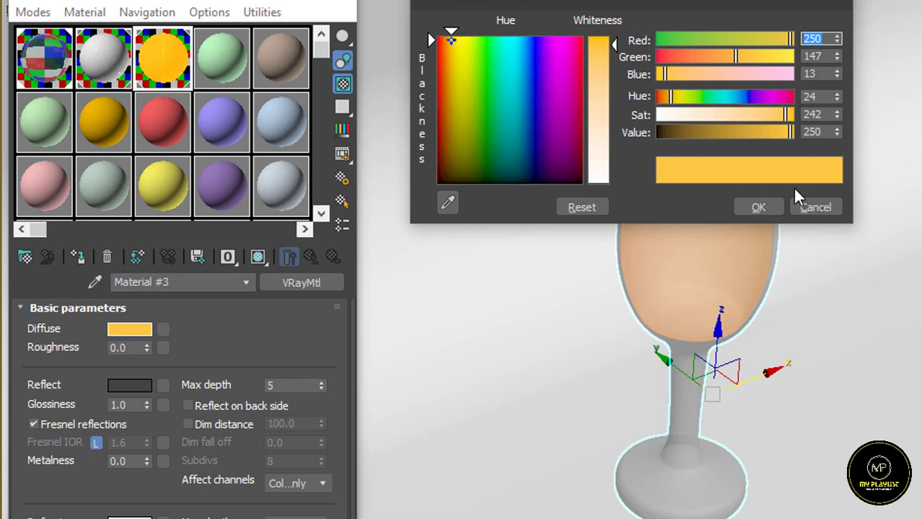
{"action": "left_click", "coordinate": [774, 206]}
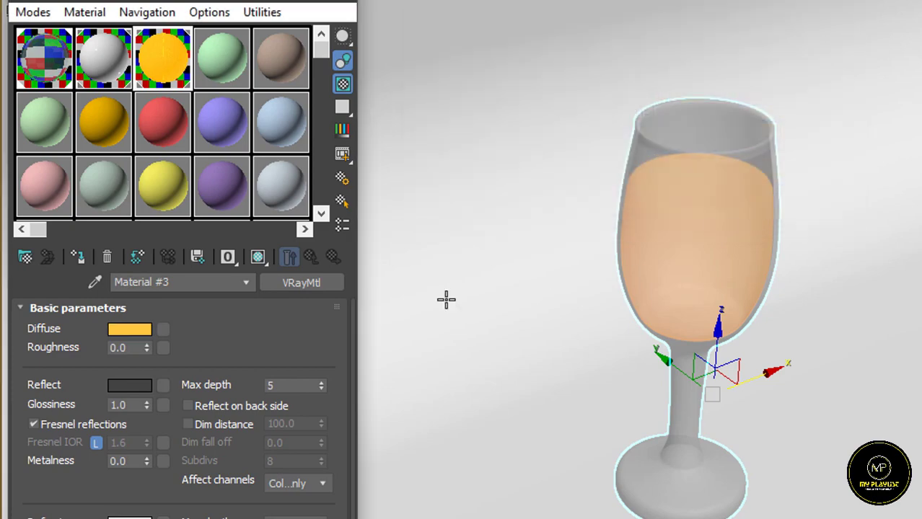
Set the reflection colour of Material #3 to a Value of 15.
{"action": "left_click", "coordinate": [133, 386]}
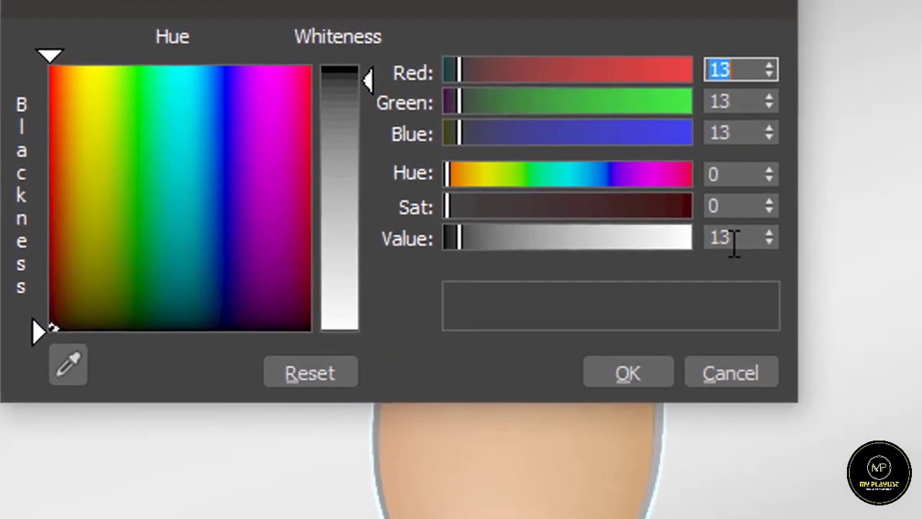
{"action": "double_click", "coordinate": [734, 241]}
{"action": "type", "text": "1"}
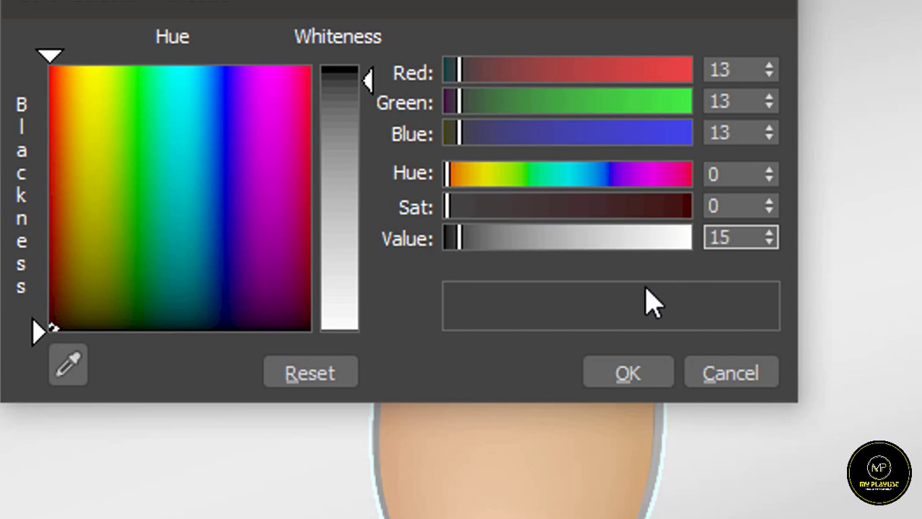
{"action": "key", "text": "Return"}
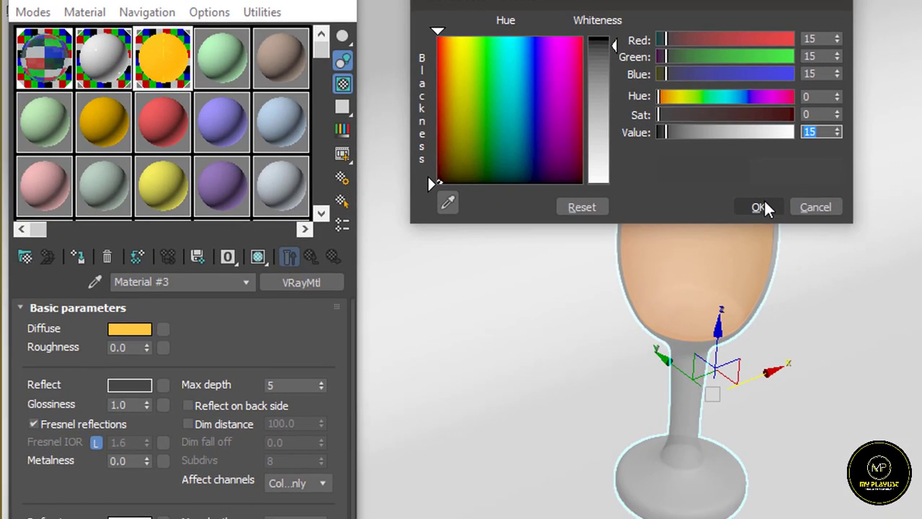
{"action": "left_click", "coordinate": [760, 208]}
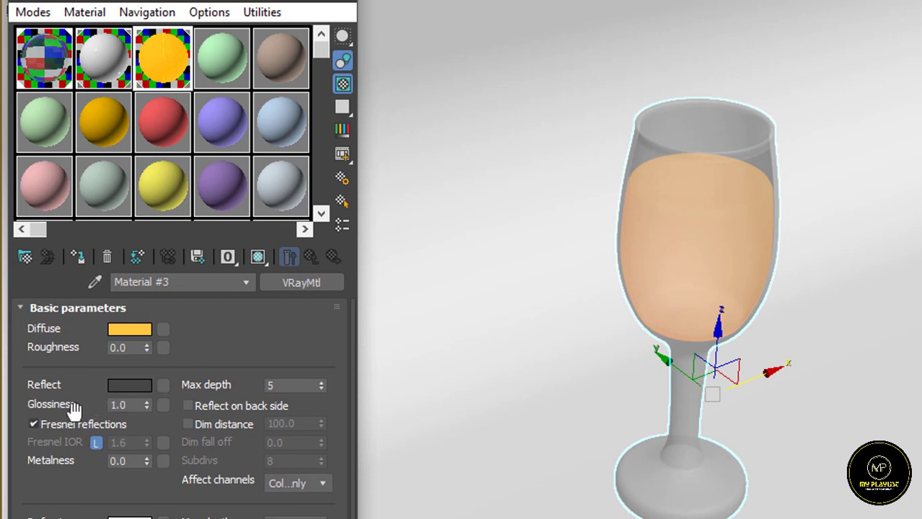
{"action": "scroll", "coordinate": [73, 478], "scroll_direction": "down", "scroll_amount": 3}
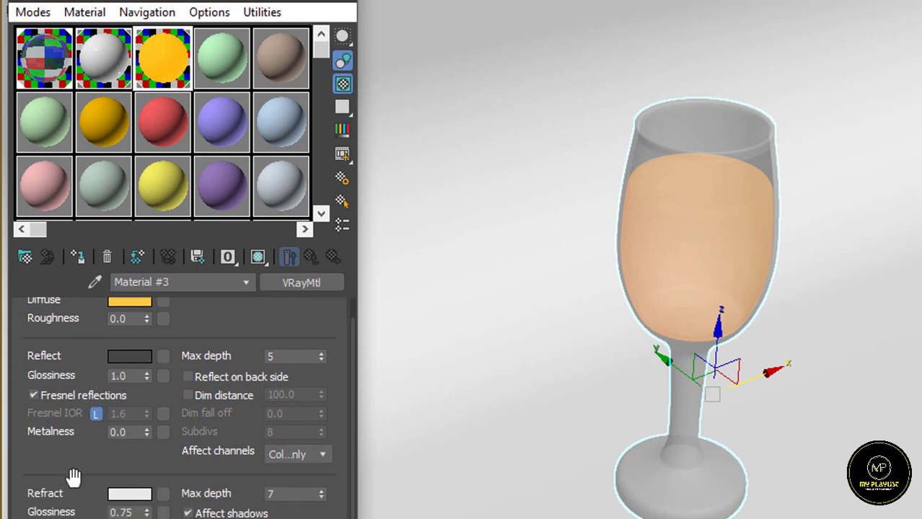
Review the refraction colour and the fog colour of Material #3, keeping both as they are.
{"action": "scroll", "coordinate": [67, 456], "scroll_direction": "down", "scroll_amount": 2}
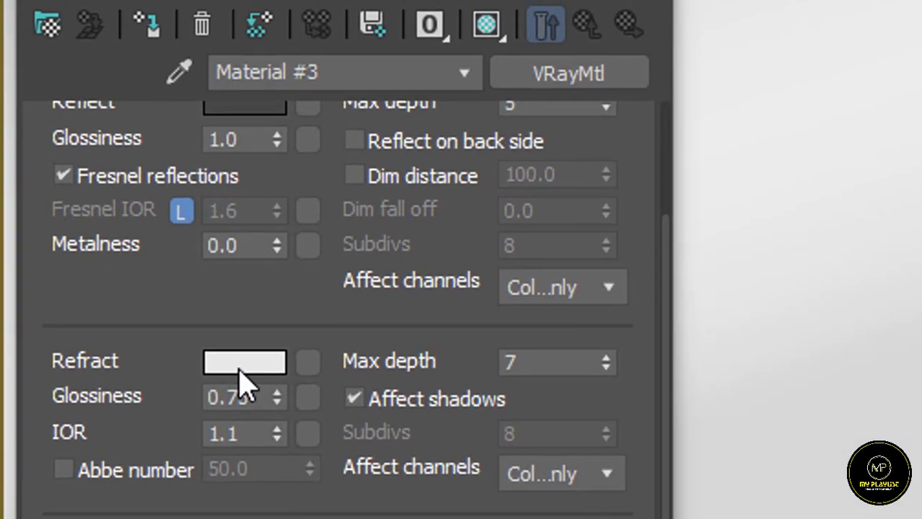
{"action": "left_click", "coordinate": [239, 369]}
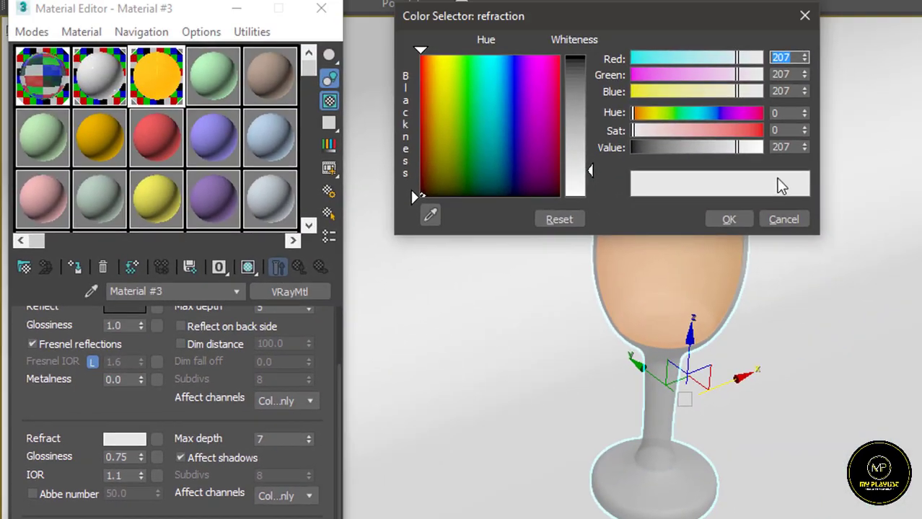
{"action": "left_click", "coordinate": [727, 219]}
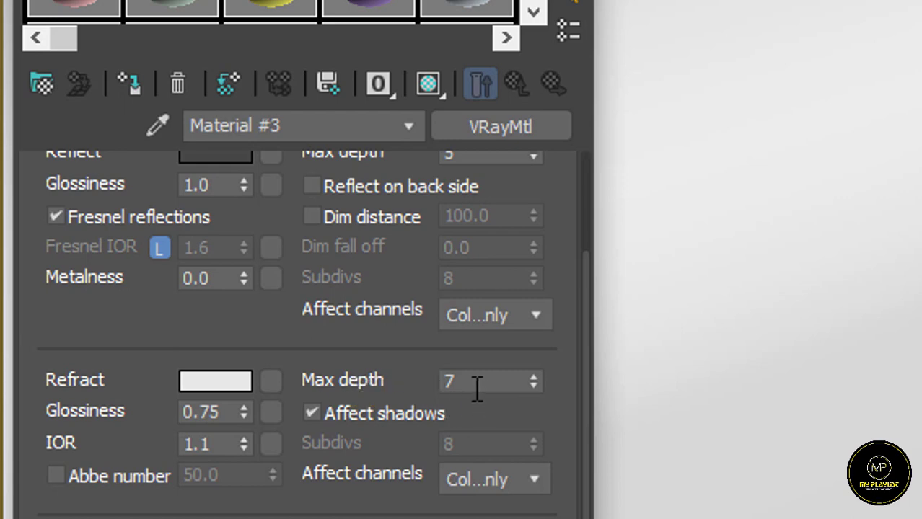
{"action": "scroll", "coordinate": [220, 498], "scroll_direction": "down", "scroll_amount": 3}
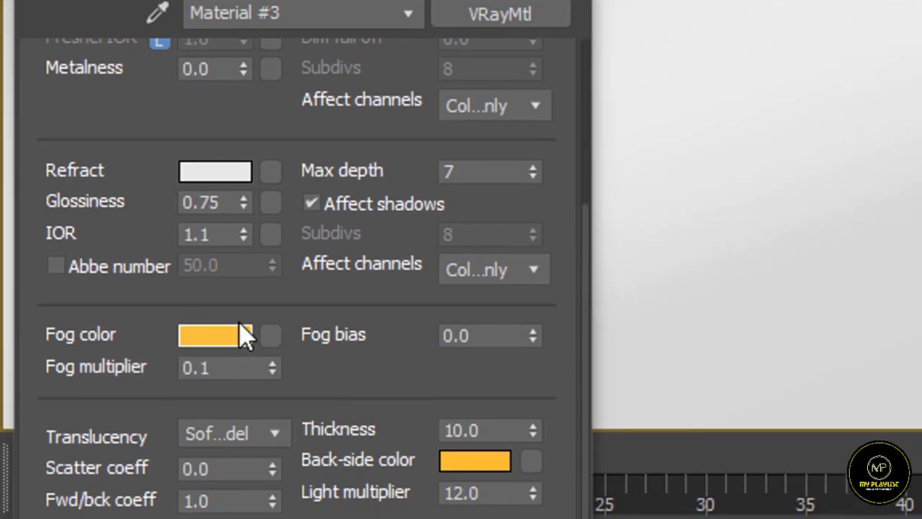
{"action": "left_click", "coordinate": [246, 336]}
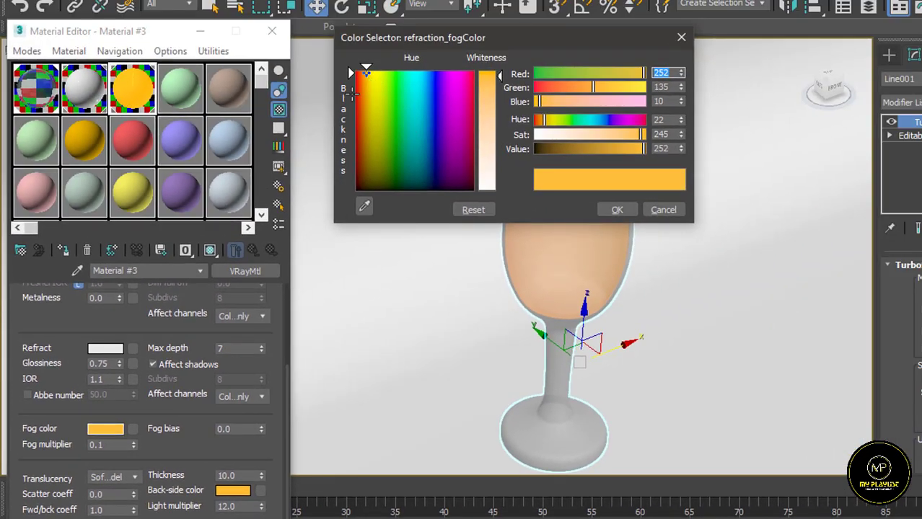
{"action": "left_click", "coordinate": [617, 209]}
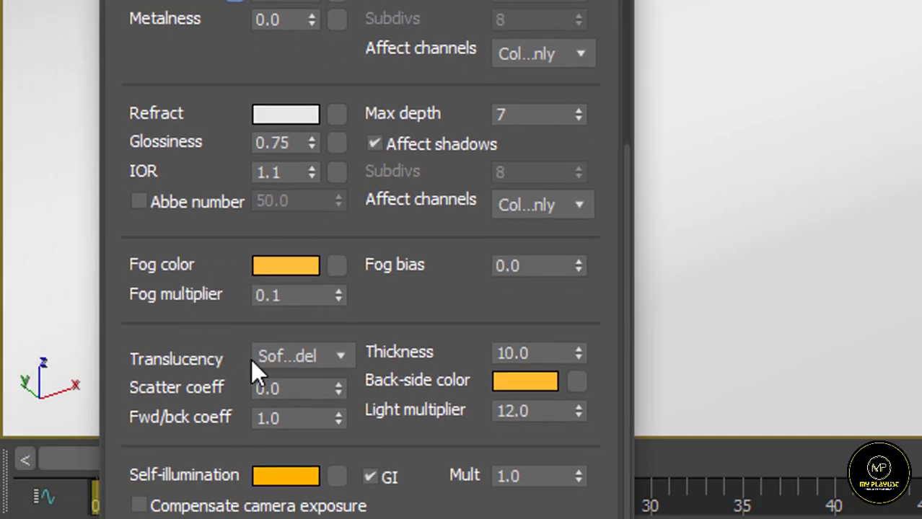
Choose the Soft (water) model as Material #3's translucency and review its self-illumination colour.
{"action": "left_click", "coordinate": [339, 354]}
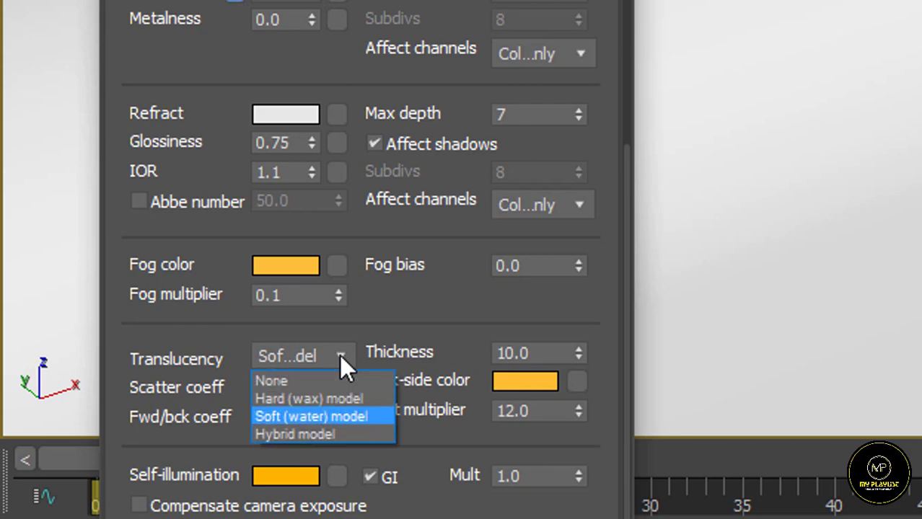
{"action": "left_click", "coordinate": [326, 419]}
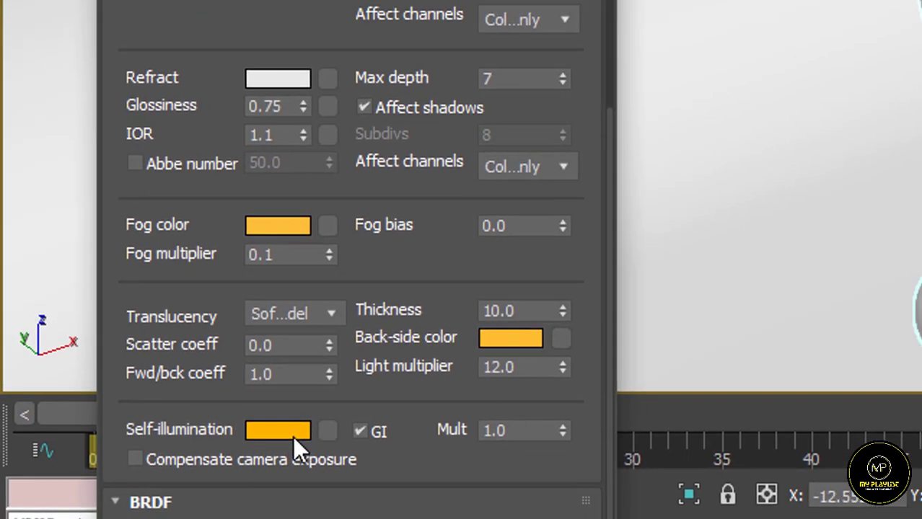
{"action": "left_click", "coordinate": [300, 433]}
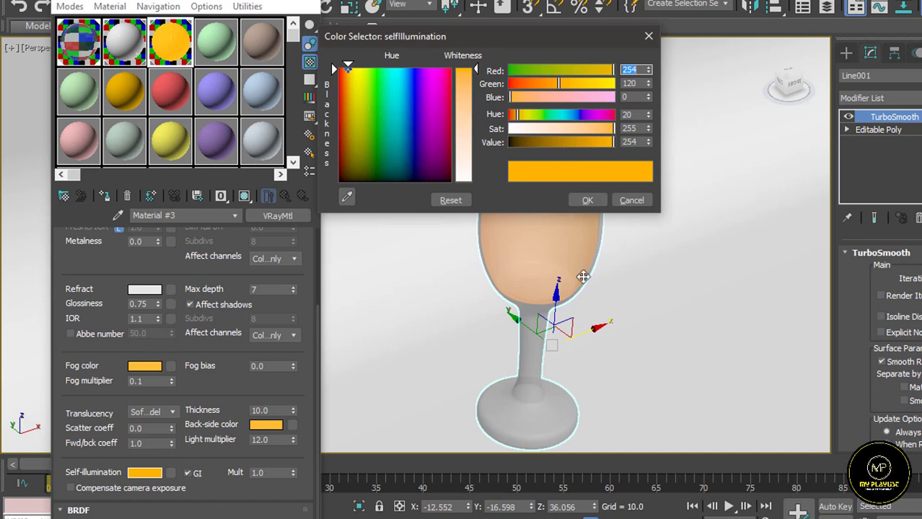
{"action": "left_click", "coordinate": [587, 202]}
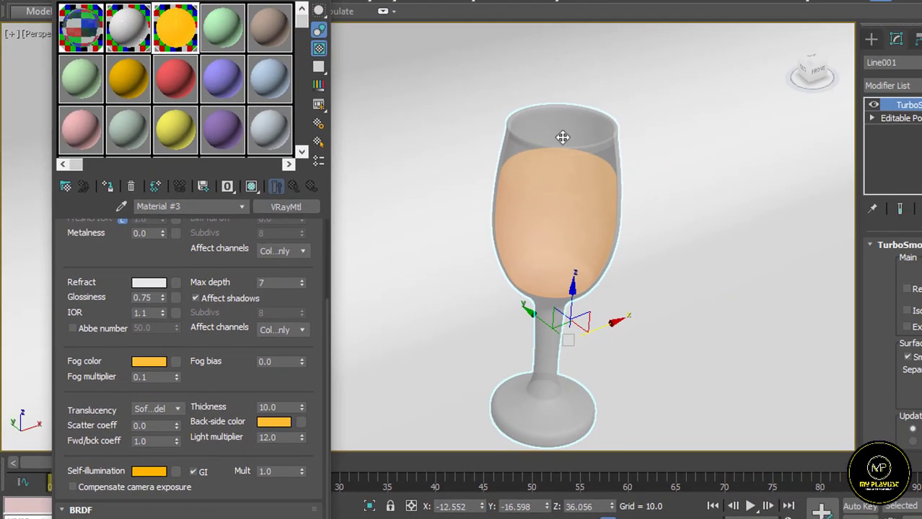
Inspect the liquid mesh inside the wine glass and frame the glass from slightly above in the Perspective view.
{"action": "left_click", "coordinate": [565, 181]}
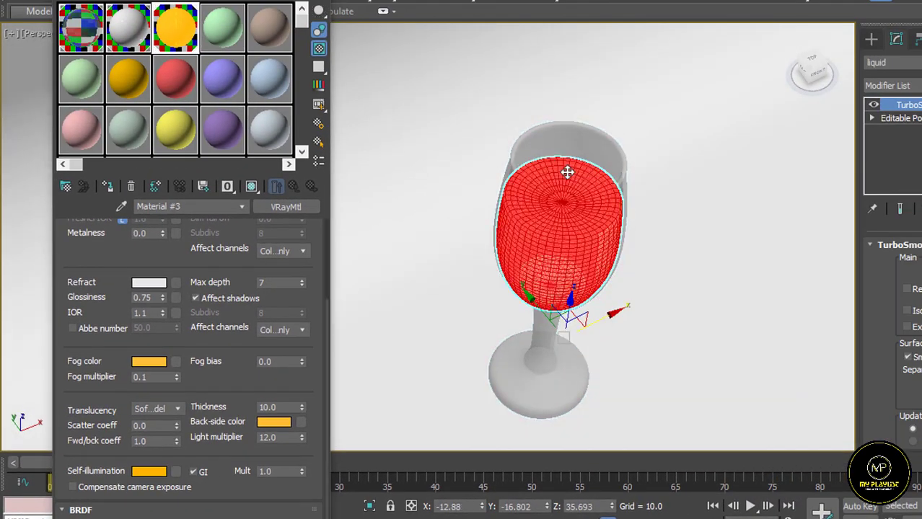
{"action": "middle_click_drag", "start_coordinate": [565, 181], "coordinate": [449, 195], "text": "alt"}
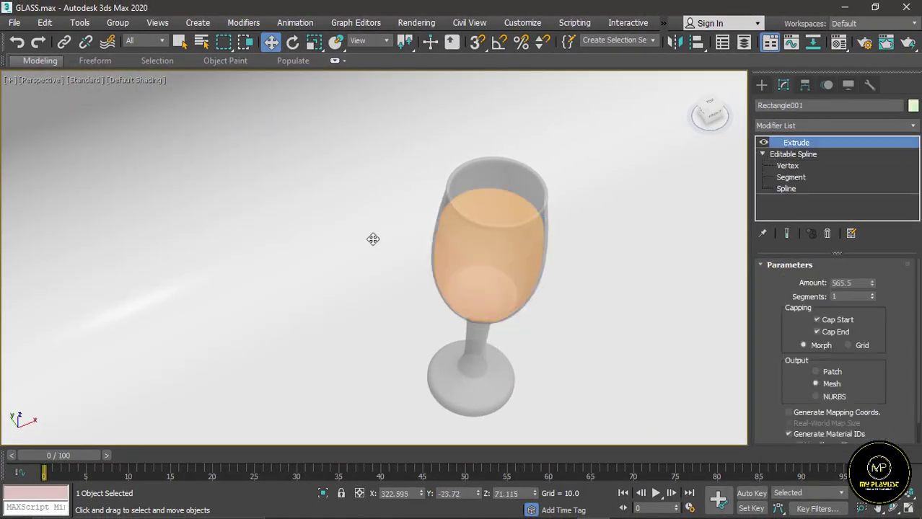
{"action": "scroll", "coordinate": [451, 249], "scroll_direction": "up", "scroll_amount": 3}
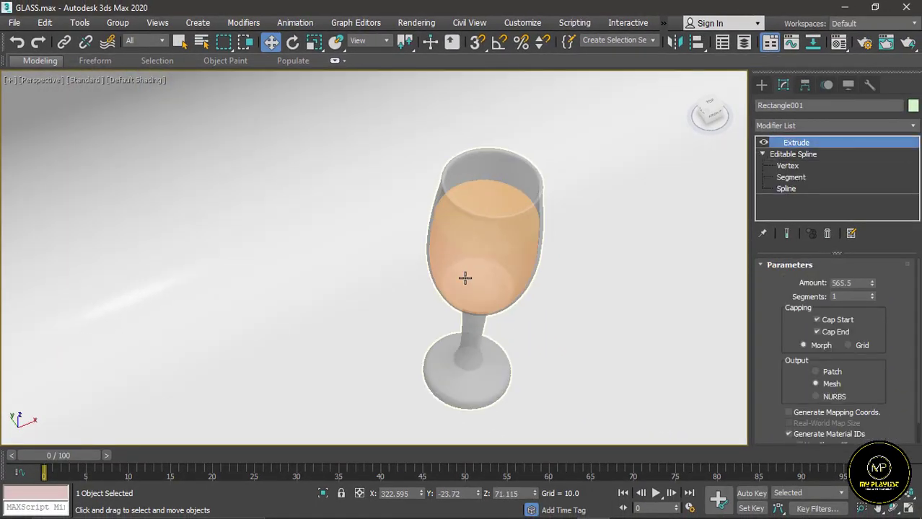
{"action": "scroll", "coordinate": [465, 277], "scroll_direction": "down", "scroll_amount": 2}
{"action": "scroll", "coordinate": [439, 278], "scroll_direction": "up", "scroll_amount": 3}
{"action": "middle_click_drag", "start_coordinate": [438, 278], "coordinate": [422, 261], "text": "alt"}
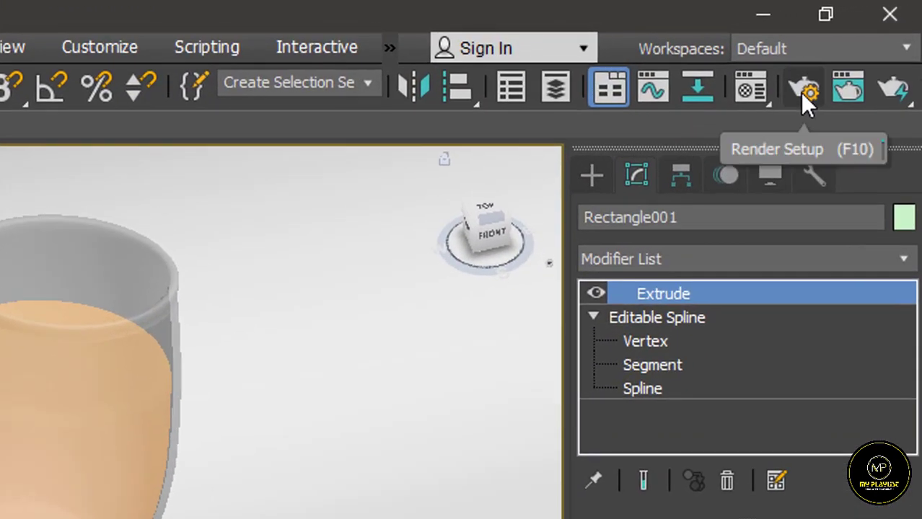
Open the render setup, review its common parameters, and move the dialog away from the glass.
{"action": "left_click", "coordinate": [802, 93]}
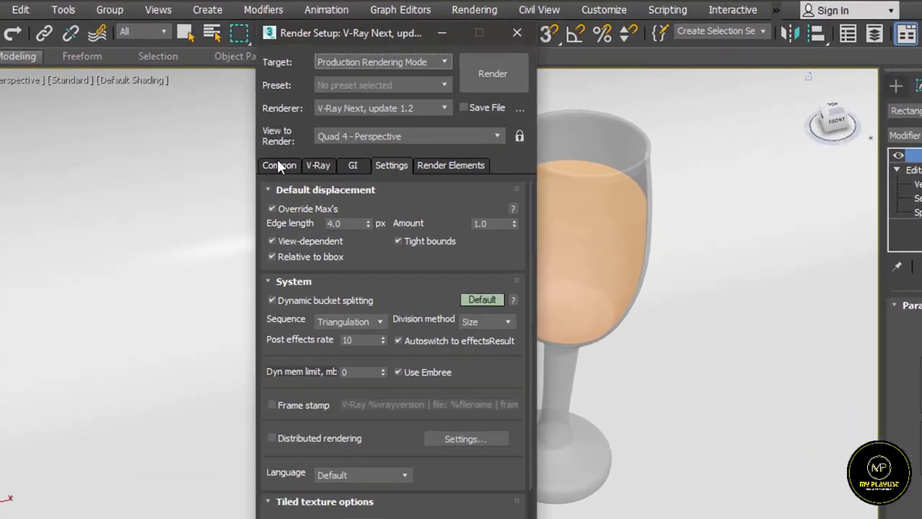
{"action": "left_click", "coordinate": [257, 151]}
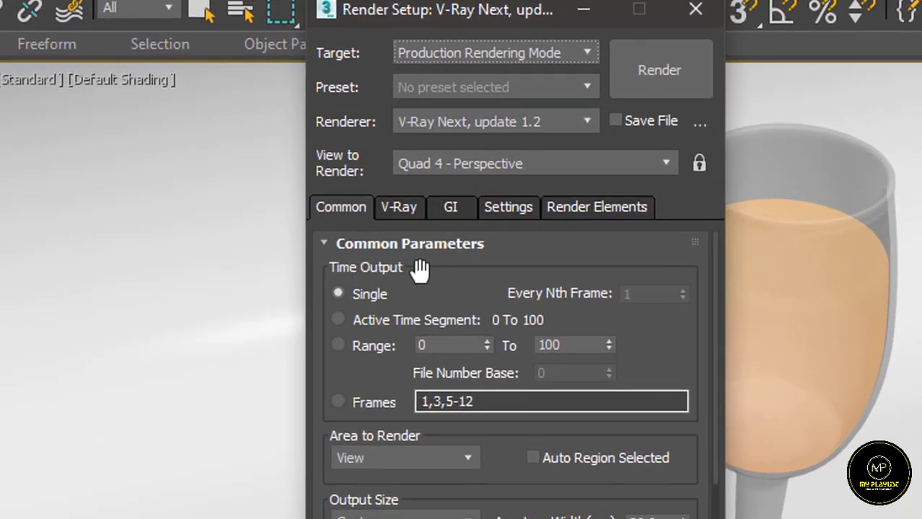
{"action": "left_click", "coordinate": [369, 246]}
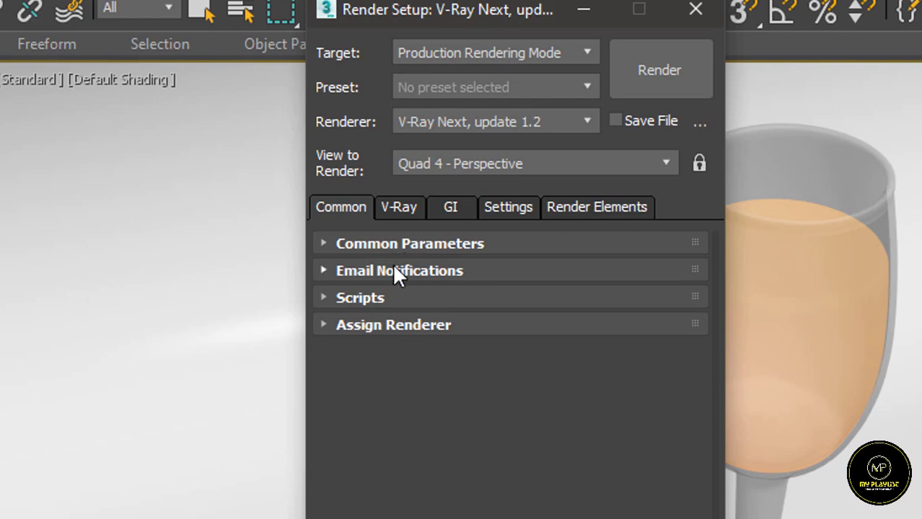
{"action": "left_click", "coordinate": [400, 271]}
{"action": "left_click", "coordinate": [413, 245]}
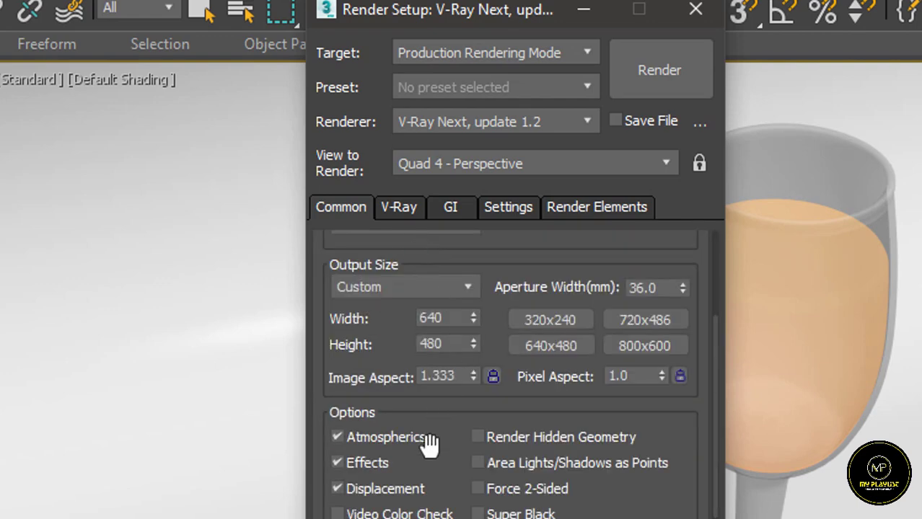
{"action": "scroll", "coordinate": [426, 441], "scroll_direction": "up", "scroll_amount": 2}
{"action": "scroll", "coordinate": [350, 384], "scroll_direction": "up", "scroll_amount": 5}
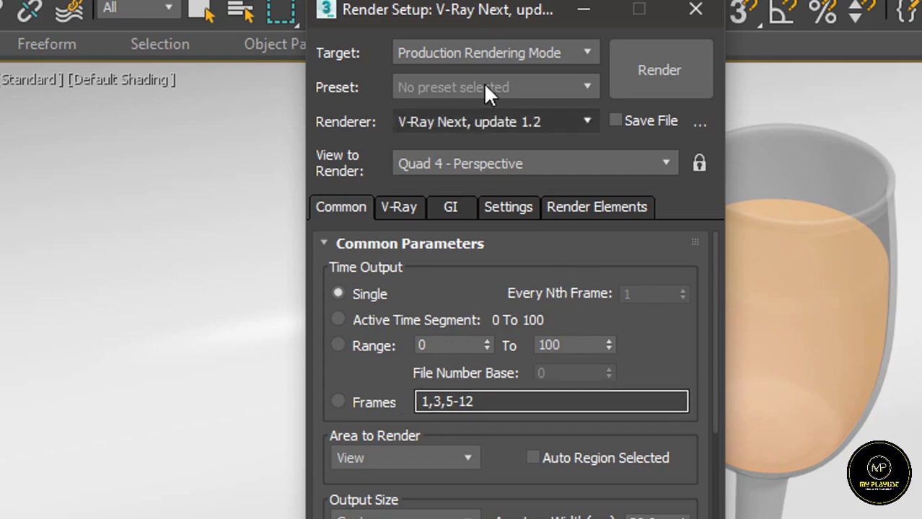
{"action": "left_click_drag", "start_coordinate": [500, 26], "coordinate": [250, 1]}
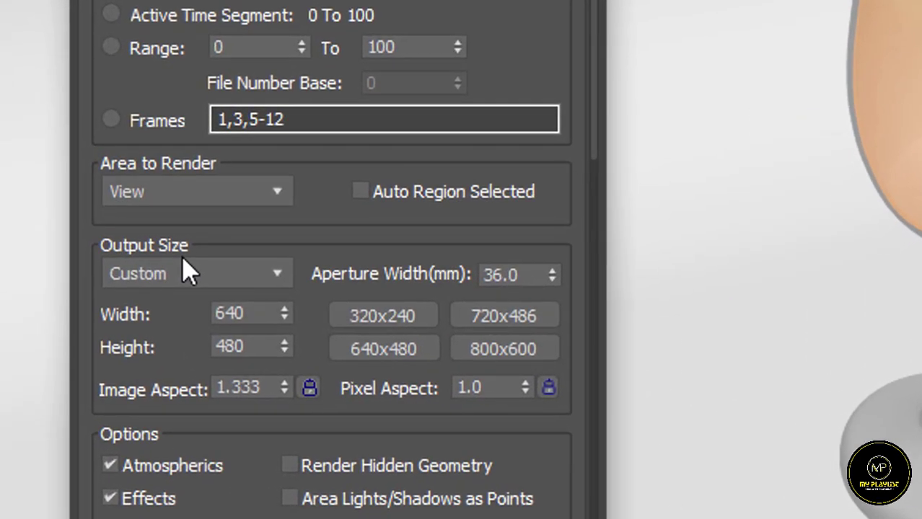
Try the HDTV (video) output size at 1920x1080 for the render.
{"action": "left_click", "coordinate": [229, 278]}
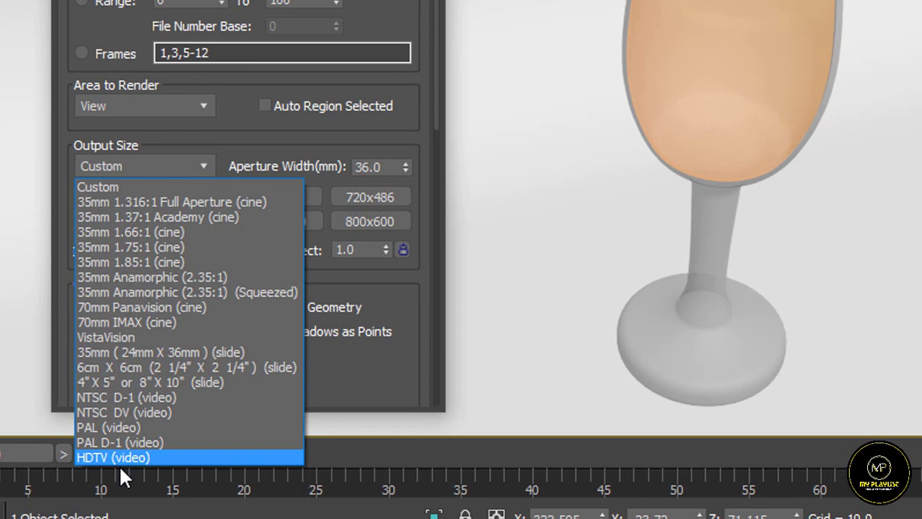
{"action": "left_click", "coordinate": [121, 468]}
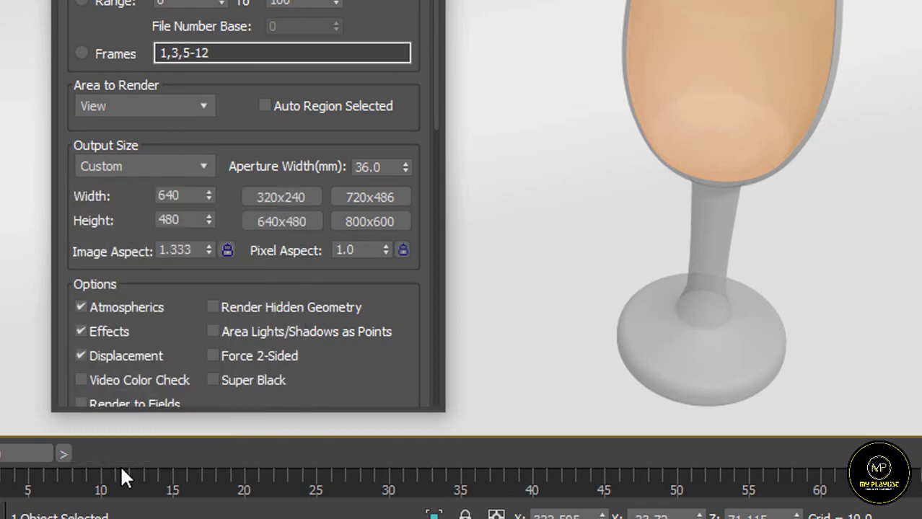
{"action": "left_click", "coordinate": [176, 167]}
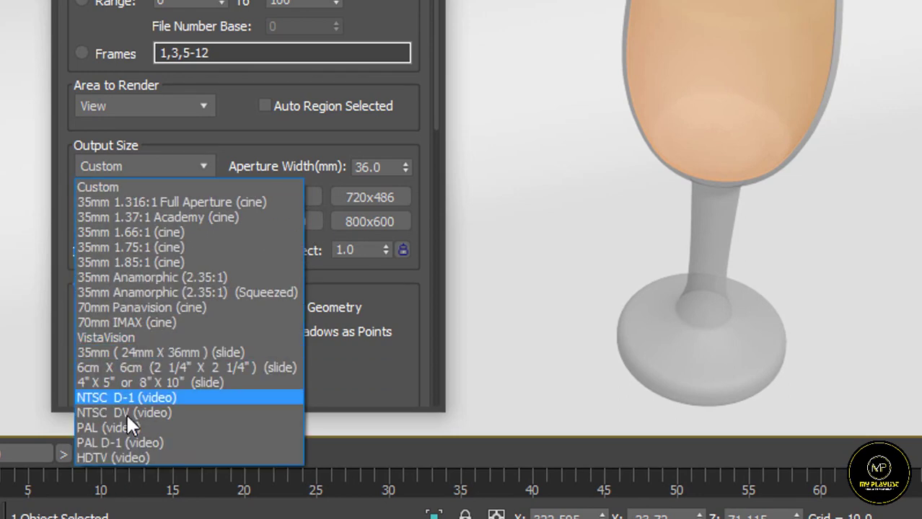
{"action": "left_click", "coordinate": [127, 456]}
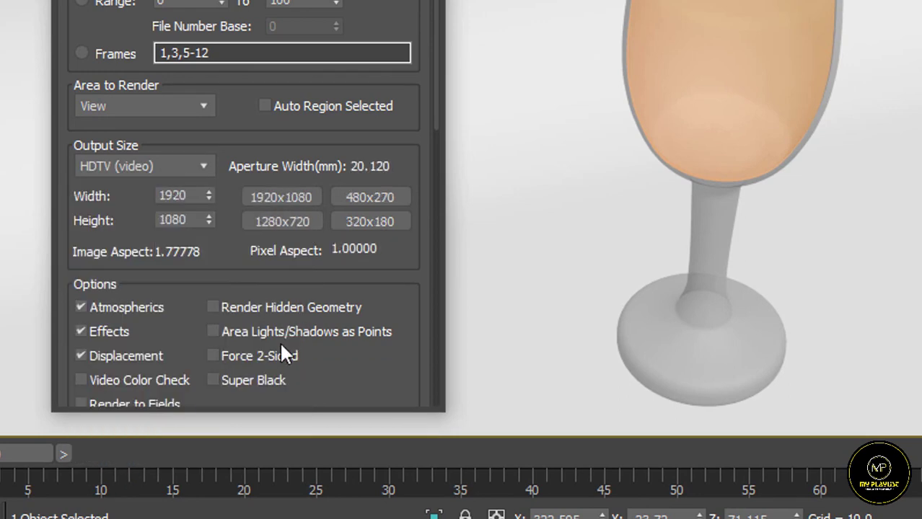
{"action": "left_click", "coordinate": [300, 221]}
{"action": "left_click", "coordinate": [302, 204]}
Set the render output size to Custom at 640x480.
{"action": "left_click", "coordinate": [176, 168]}
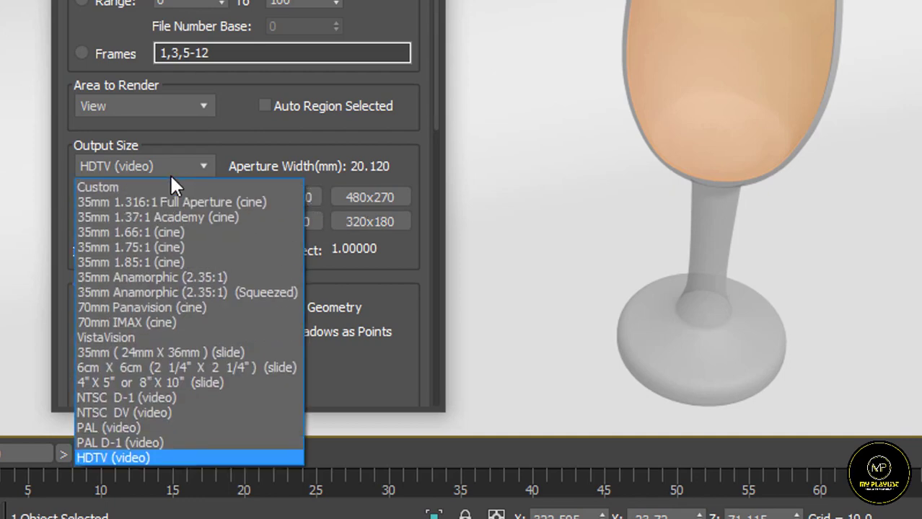
{"action": "left_click", "coordinate": [169, 182]}
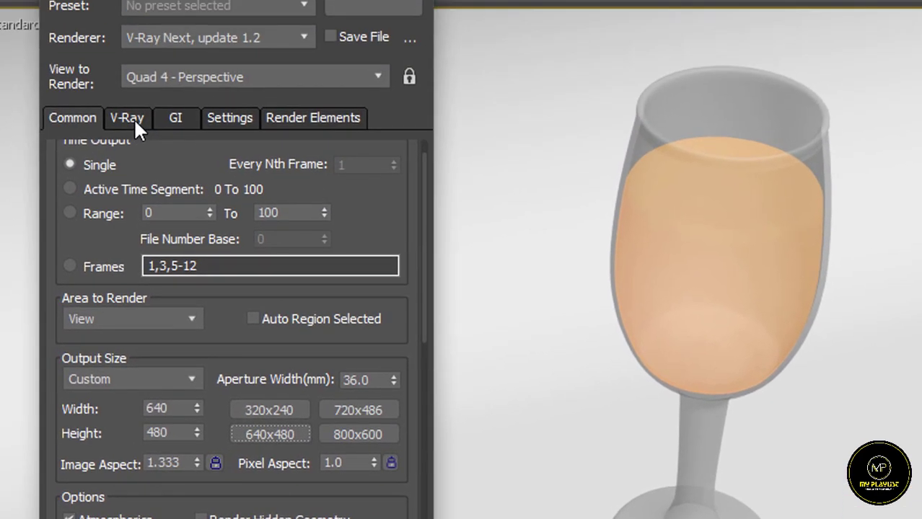
Review the Global switches and IPR options in the V-Ray render settings, collapsing the Authorization section.
{"action": "left_click", "coordinate": [130, 130]}
{"action": "left_click", "coordinate": [131, 160]}
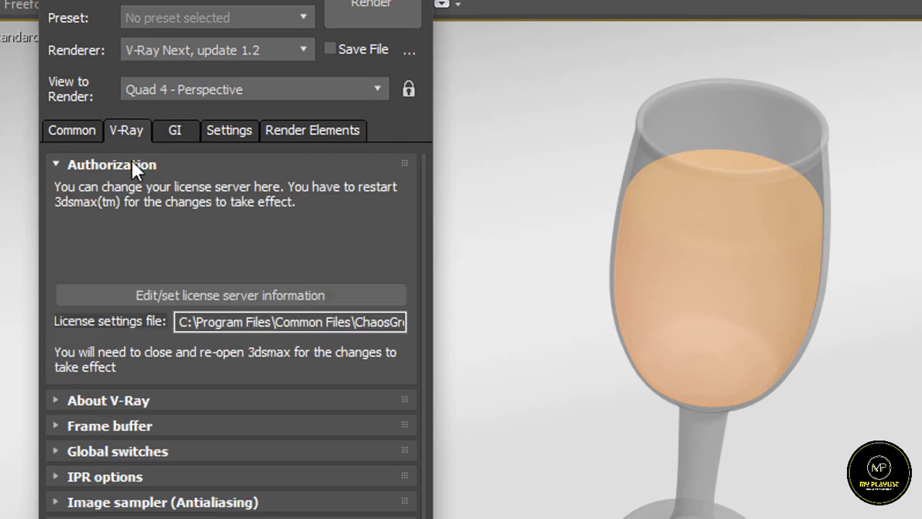
{"action": "left_click", "coordinate": [131, 160]}
{"action": "left_click", "coordinate": [141, 241]}
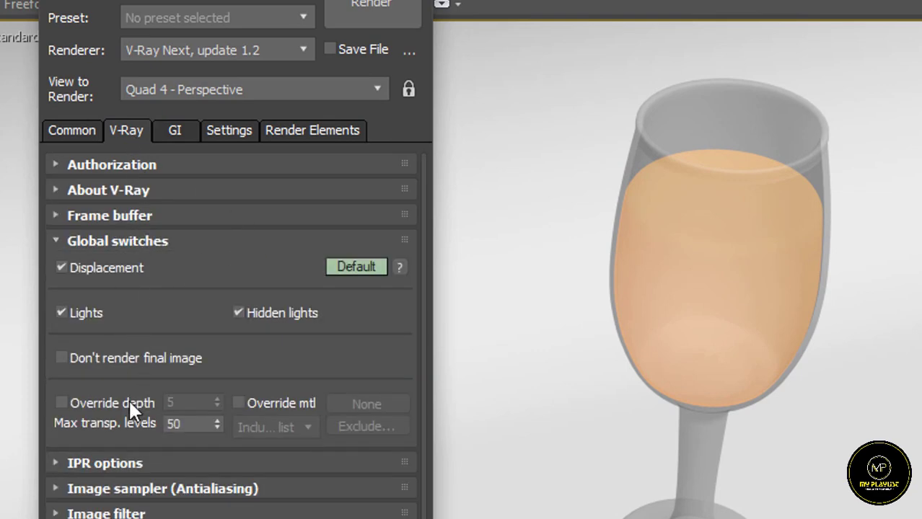
{"action": "left_click", "coordinate": [128, 463]}
{"action": "scroll", "coordinate": [213, 436], "scroll_direction": "down", "scroll_amount": 3}
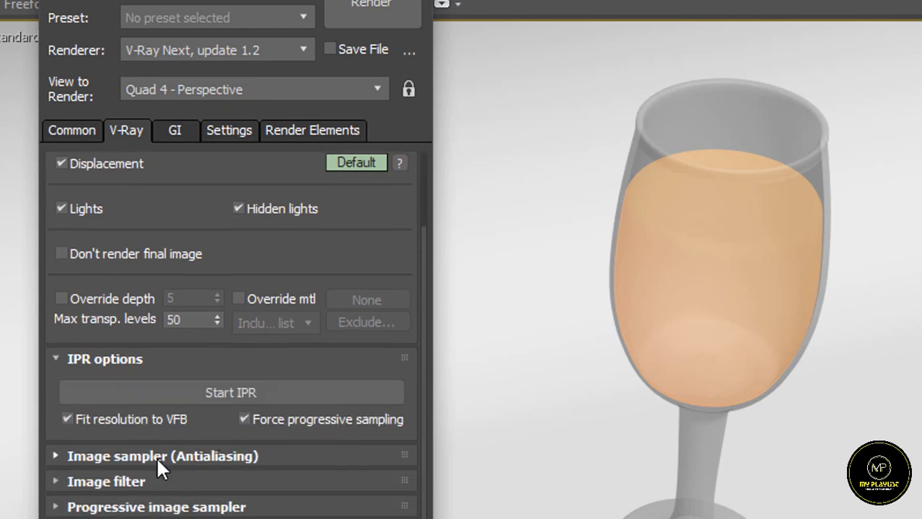
Review the Image sampler (Antialiasing) type and the Image filter settings, collapsing the filter section again.
{"action": "left_click", "coordinate": [180, 457]}
{"action": "scroll", "coordinate": [181, 455], "scroll_direction": "down", "scroll_amount": 1}
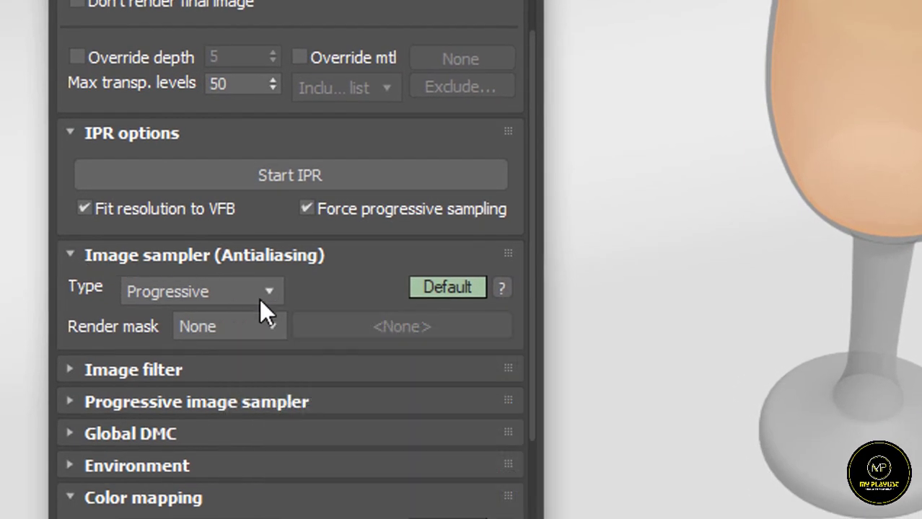
{"action": "left_click", "coordinate": [259, 298]}
{"action": "left_click", "coordinate": [255, 295]}
{"action": "left_click", "coordinate": [184, 367]}
{"action": "scroll", "coordinate": [218, 381], "scroll_direction": "down", "scroll_amount": 2}
{"action": "scroll", "coordinate": [186, 302], "scroll_direction": "down", "scroll_amount": 2}
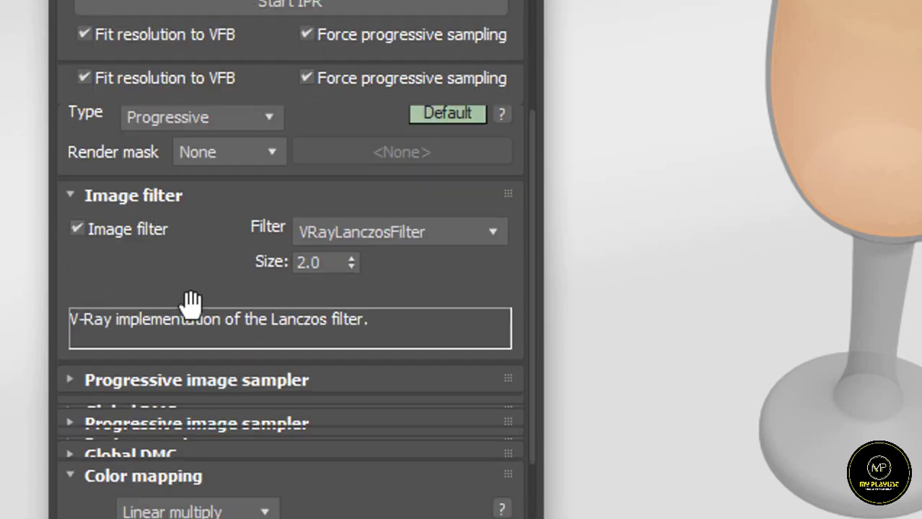
{"action": "scroll", "coordinate": [209, 258], "scroll_direction": "down", "scroll_amount": 1}
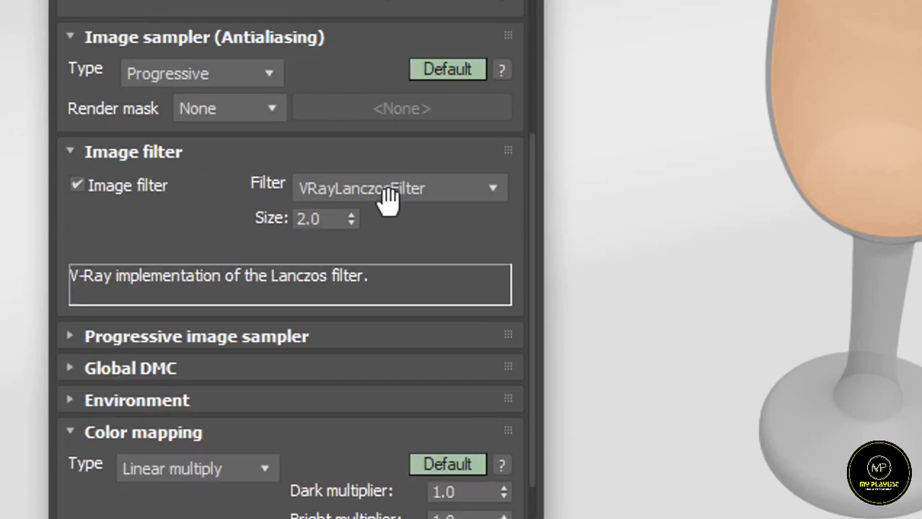
{"action": "left_click", "coordinate": [134, 150]}
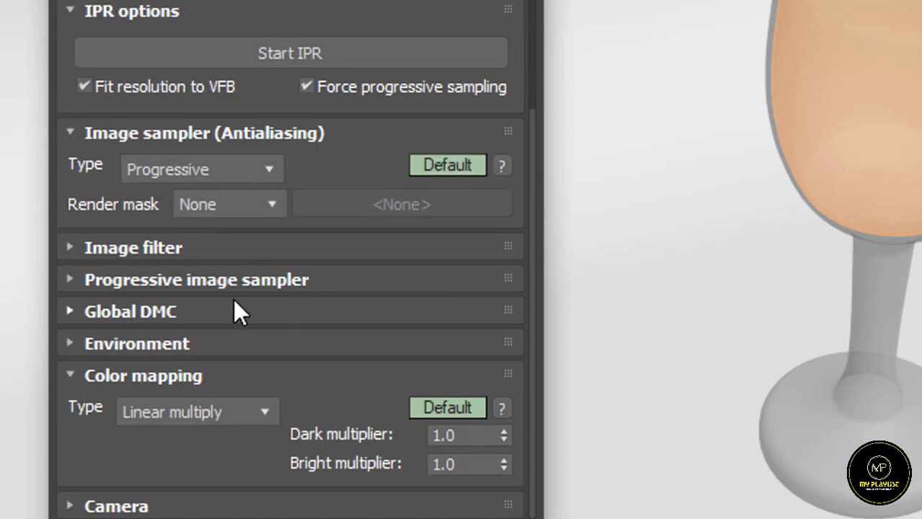
Expand the Progressive image sampler settings and review the subdivs, render time and noise threshold.
{"action": "left_click", "coordinate": [187, 281]}
{"action": "scroll", "coordinate": [133, 283], "scroll_direction": "down", "scroll_amount": 2}
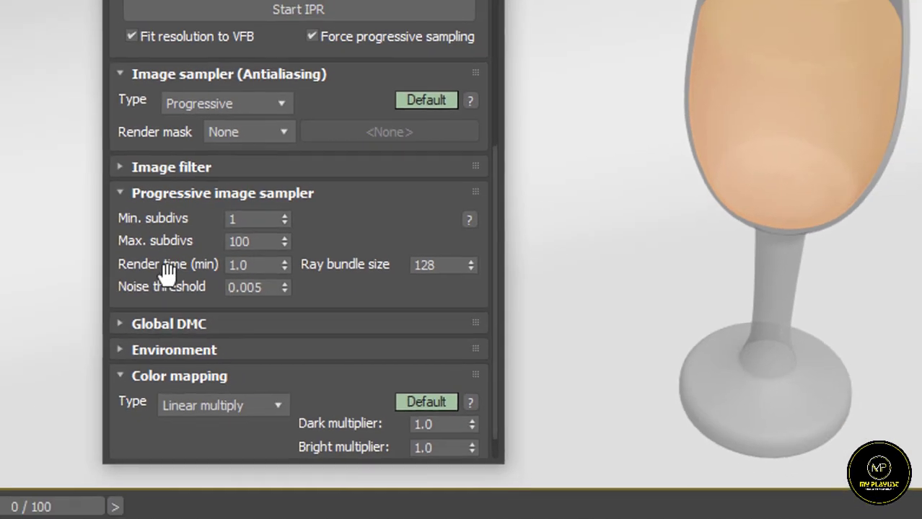
{"action": "scroll", "coordinate": [167, 273], "scroll_direction": "down", "scroll_amount": 1}
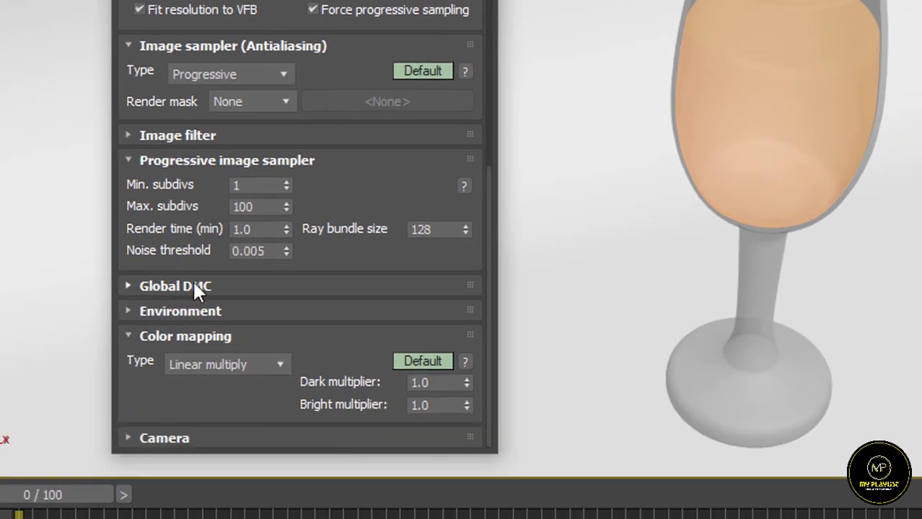
Expand the Global DMC and Environment settings and enable the GI environment.
{"action": "left_click", "coordinate": [193, 283]}
{"action": "scroll", "coordinate": [197, 238], "scroll_direction": "down", "scroll_amount": 1}
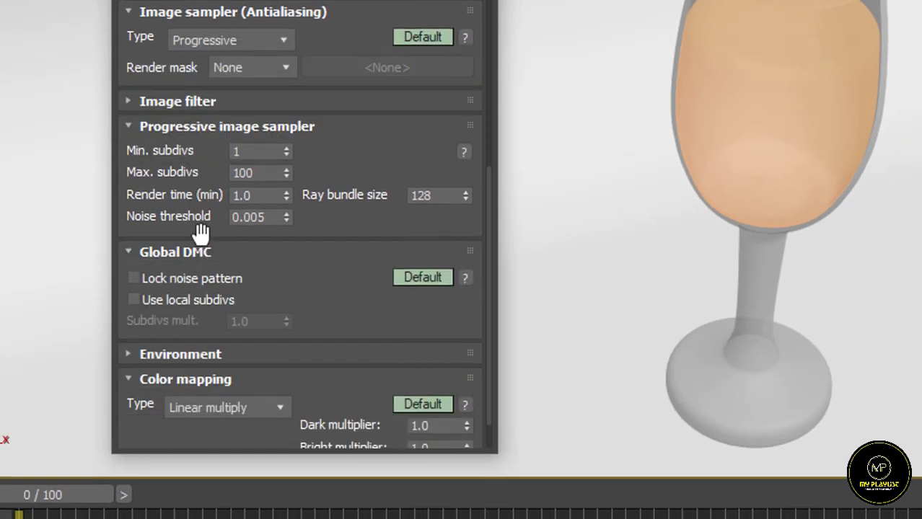
{"action": "left_click", "coordinate": [180, 320]}
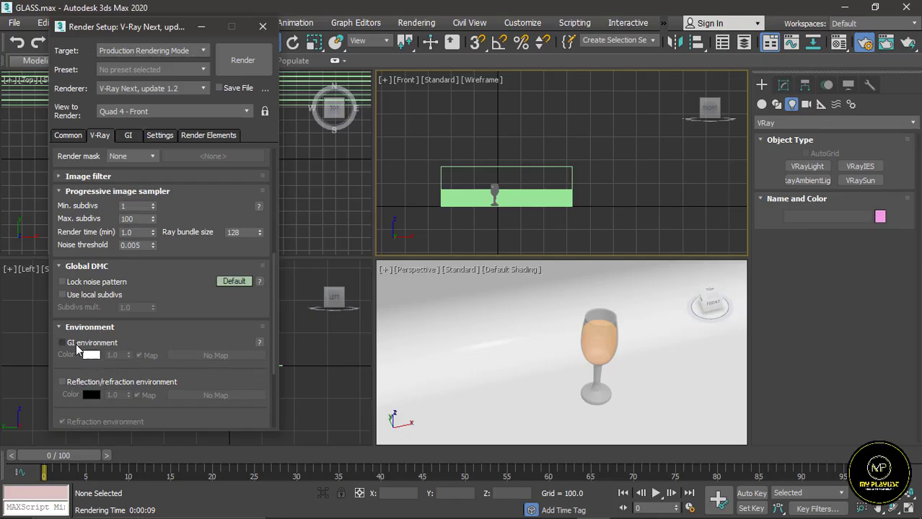
{"action": "left_click", "coordinate": [62, 342]}
Render the wine glass from the maximized Perspective view with the GI environment enabled.
{"action": "left_click", "coordinate": [627, 391]}
{"action": "scroll", "coordinate": [628, 391], "scroll_direction": "up", "scroll_amount": 2}
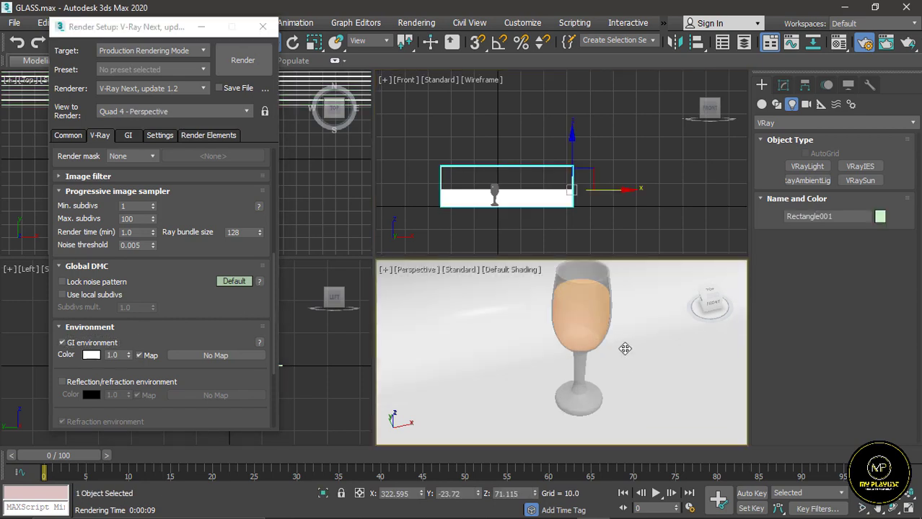
{"action": "scroll", "coordinate": [578, 361], "scroll_direction": "down", "scroll_amount": 2}
{"action": "left_click", "coordinate": [907, 507]}
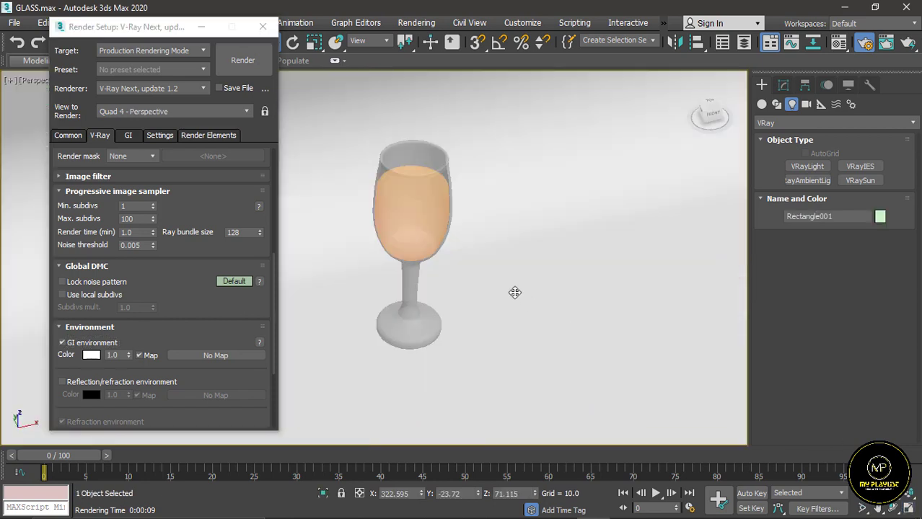
{"action": "scroll", "coordinate": [422, 195], "scroll_direction": "up", "scroll_amount": 4}
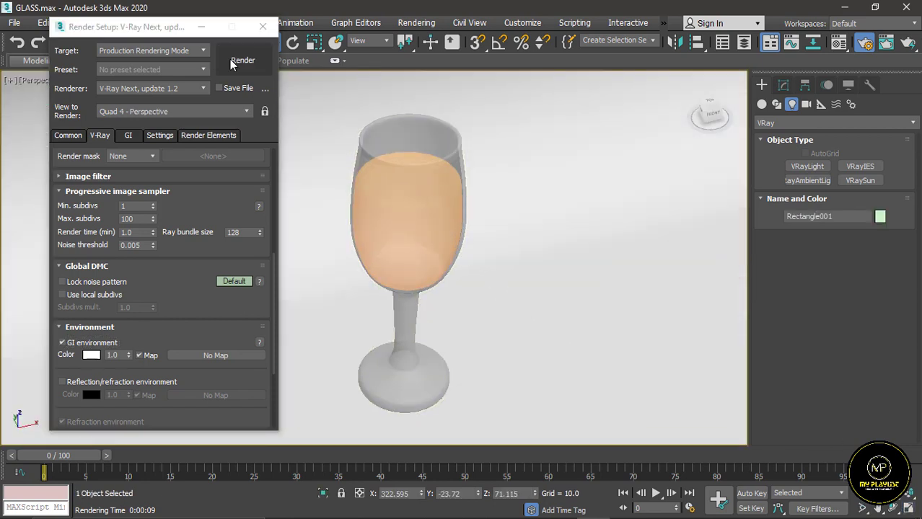
{"action": "left_click", "coordinate": [230, 60]}
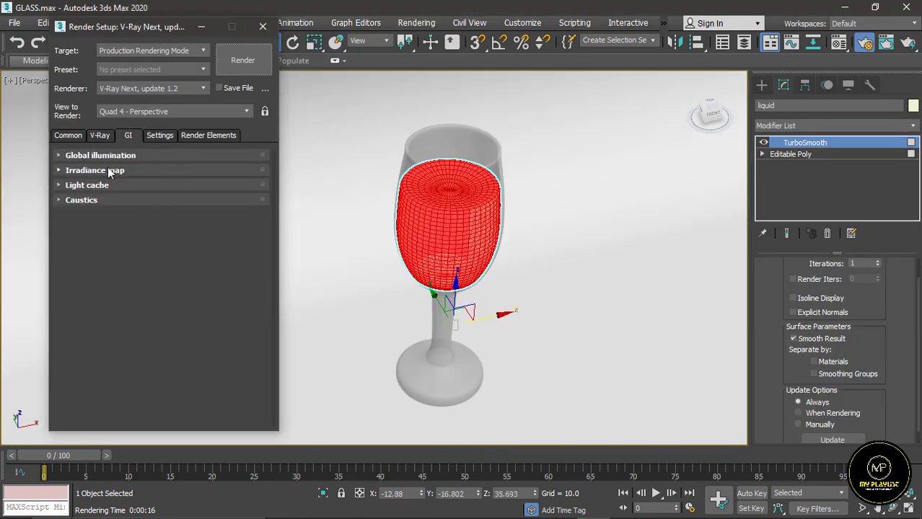
Review the primary and secondary engines in the Global illumination settings.
{"action": "left_click", "coordinate": [110, 158]}
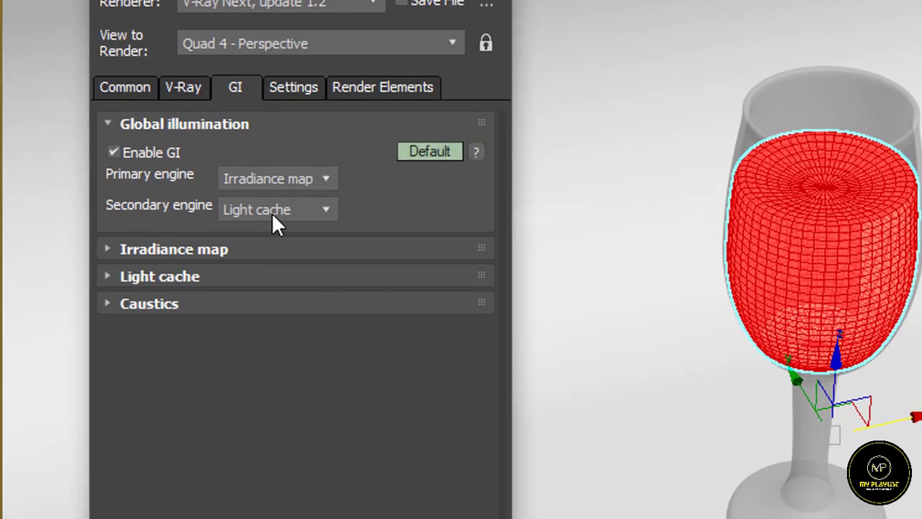
{"action": "left_click", "coordinate": [285, 213]}
{"action": "left_click", "coordinate": [292, 211]}
Set the Irradiance map preset to Custom and its max rate to -3.
{"action": "left_click", "coordinate": [228, 250]}
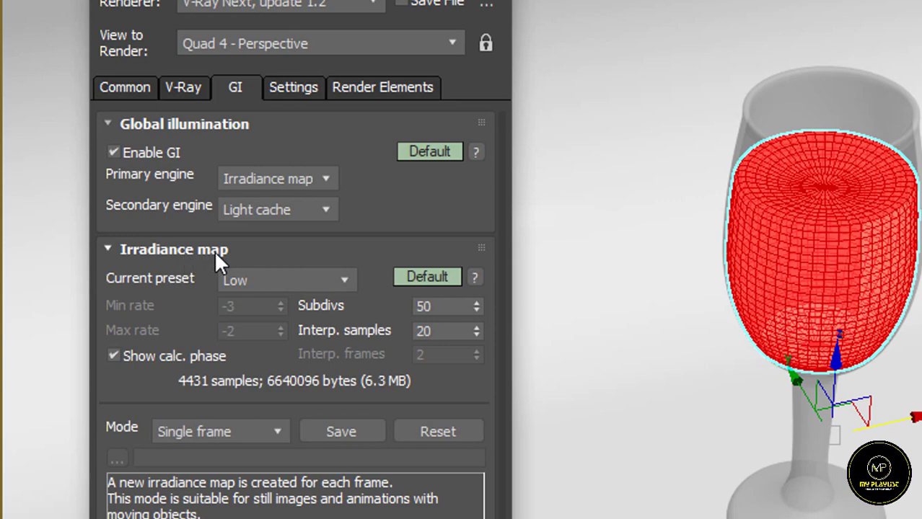
{"action": "left_click", "coordinate": [256, 280]}
{"action": "left_click", "coordinate": [249, 303]}
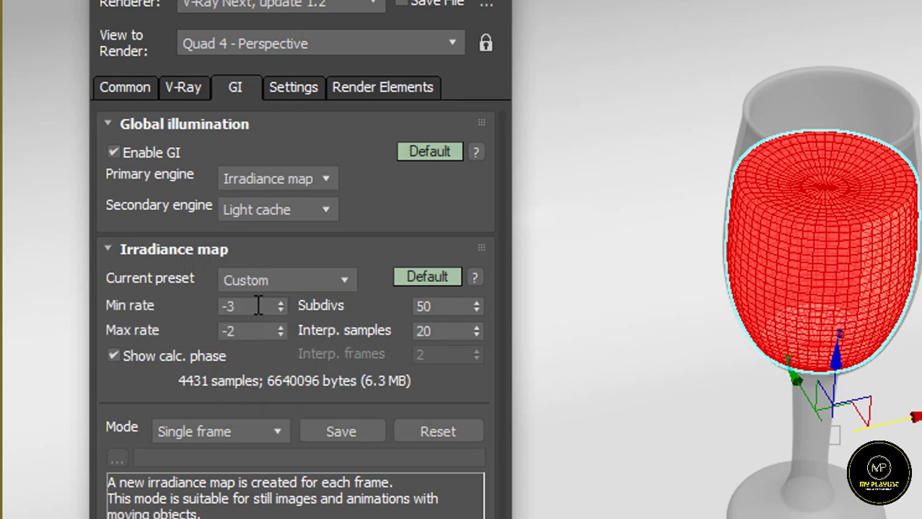
{"action": "double_click", "coordinate": [241, 330]}
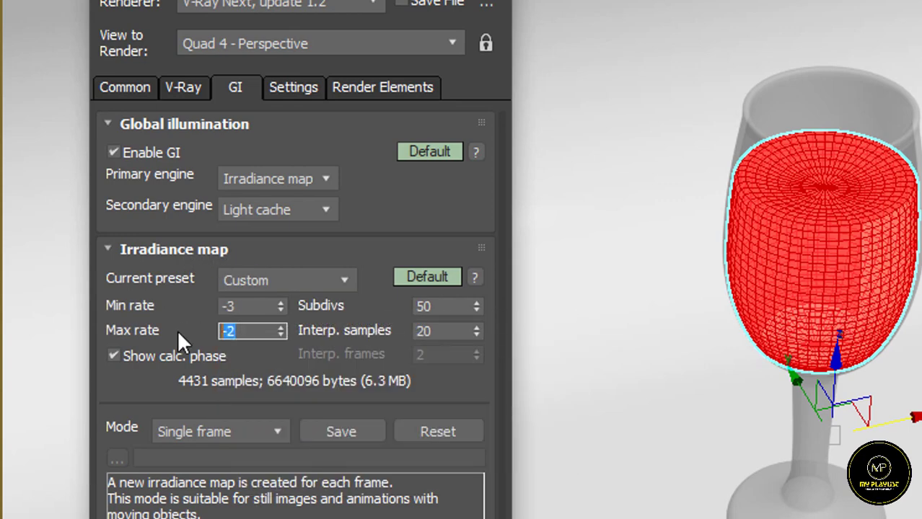
{"action": "type", "text": "-3"}
{"action": "left_click", "coordinate": [325, 283]}
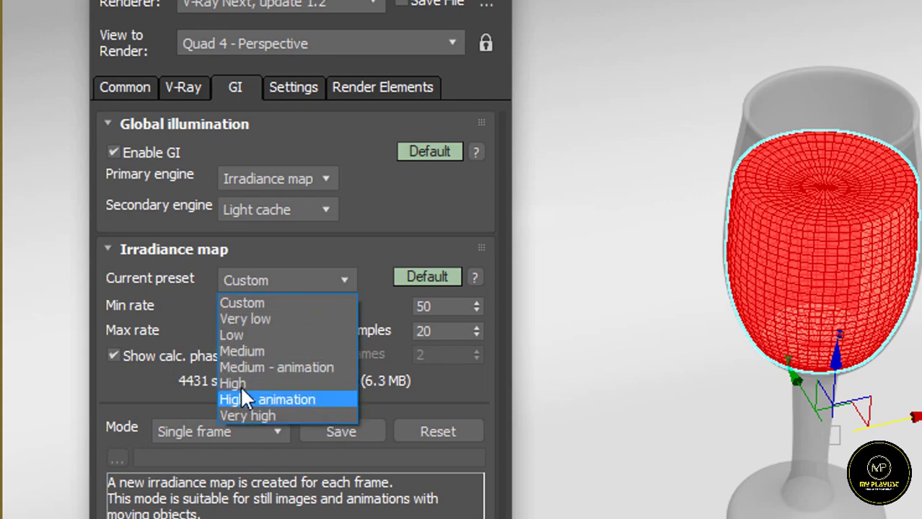
{"action": "left_click", "coordinate": [322, 280]}
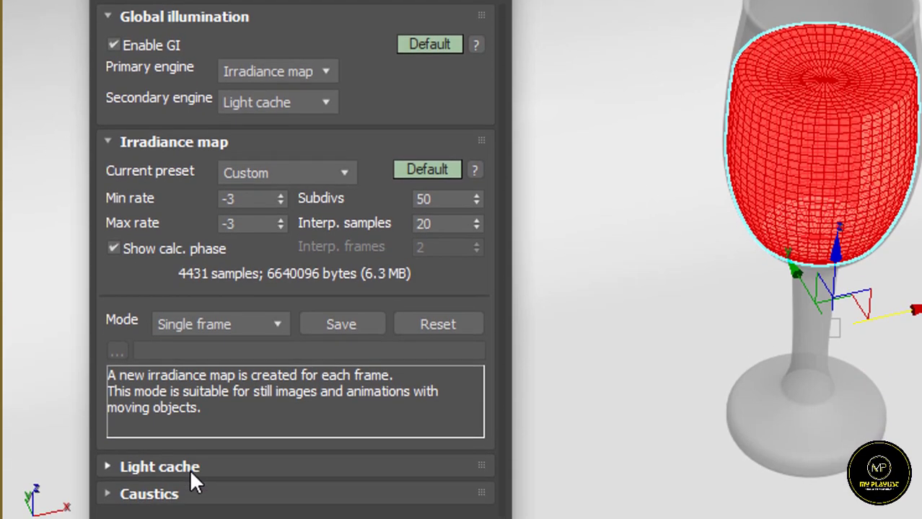
Review the Light cache subdivs, sample size and retrace settings, collapsing the section again.
{"action": "left_click", "coordinate": [160, 467]}
{"action": "scroll", "coordinate": [216, 454], "scroll_direction": "down", "scroll_amount": 2}
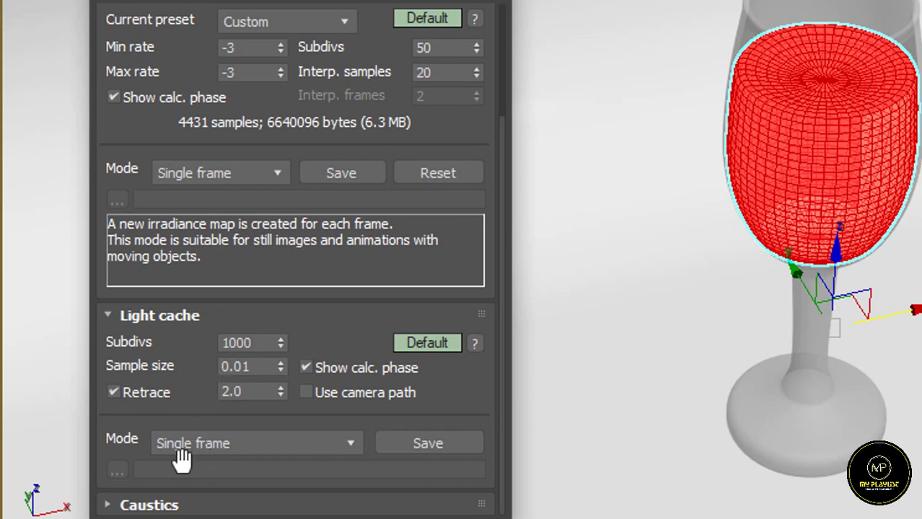
{"action": "left_click", "coordinate": [196, 316]}
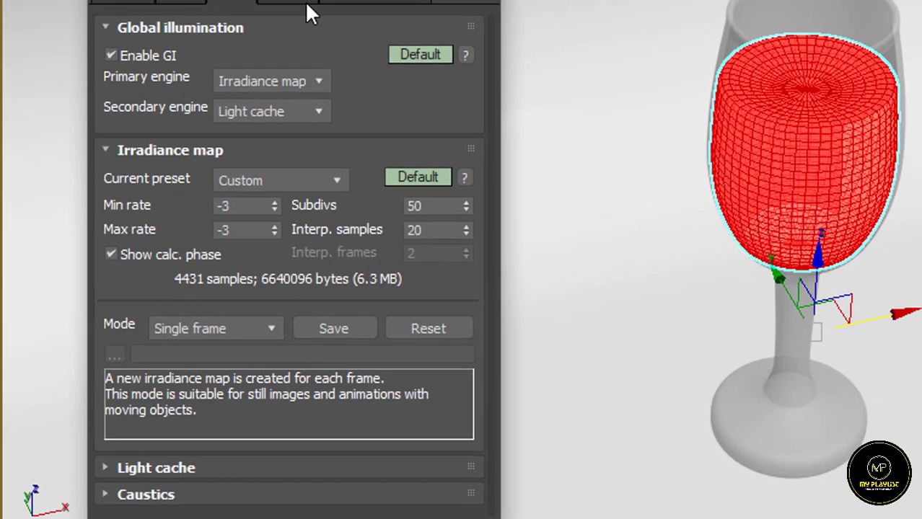
Review the Default displacement, System and Tiled texture options in the V-Ray render settings.
{"action": "left_click", "coordinate": [232, 99]}
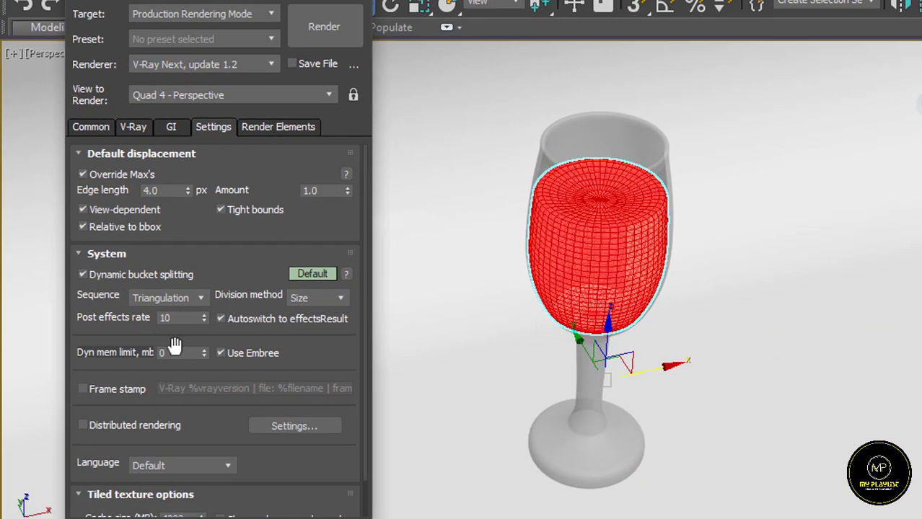
{"action": "scroll", "coordinate": [167, 366], "scroll_direction": "down", "scroll_amount": 2}
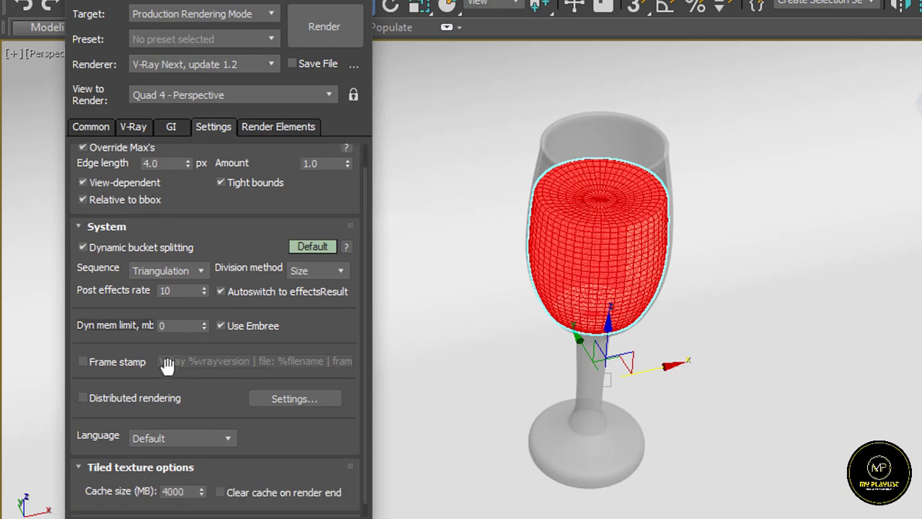
{"action": "scroll", "coordinate": [177, 372], "scroll_direction": "down", "scroll_amount": 1}
{"action": "scroll", "coordinate": [187, 379], "scroll_direction": "up", "scroll_amount": 3}
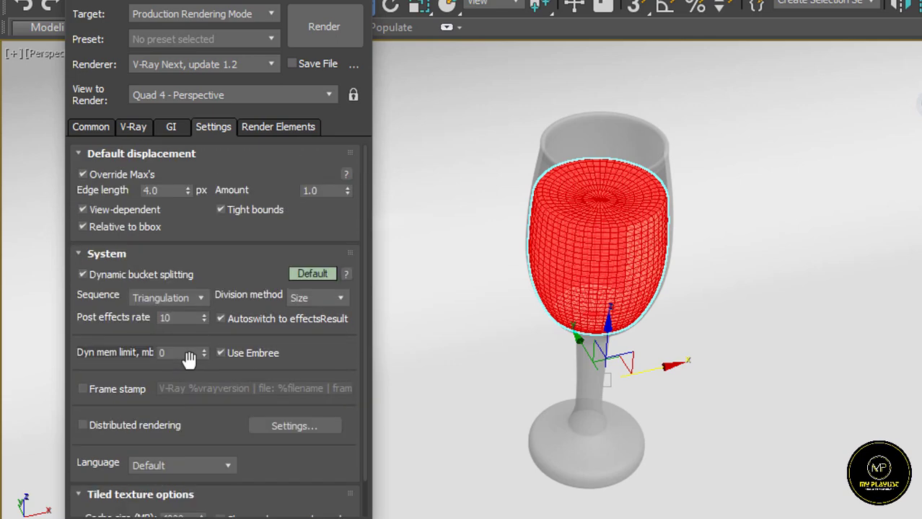
{"action": "left_click", "coordinate": [173, 127]}
{"action": "left_click", "coordinate": [86, 127]}
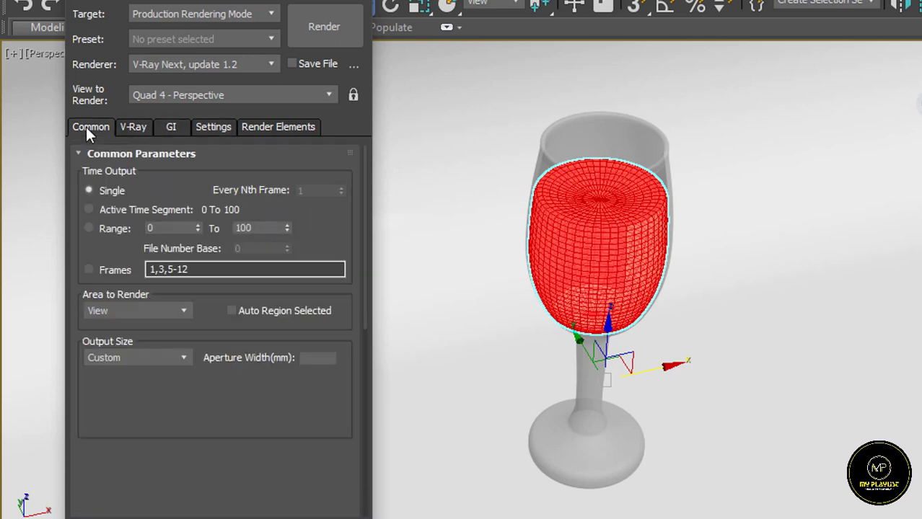
{"action": "left_click", "coordinate": [130, 124]}
{"action": "left_click", "coordinate": [93, 124]}
{"action": "left_click", "coordinate": [132, 127]}
{"action": "left_click", "coordinate": [93, 127]}
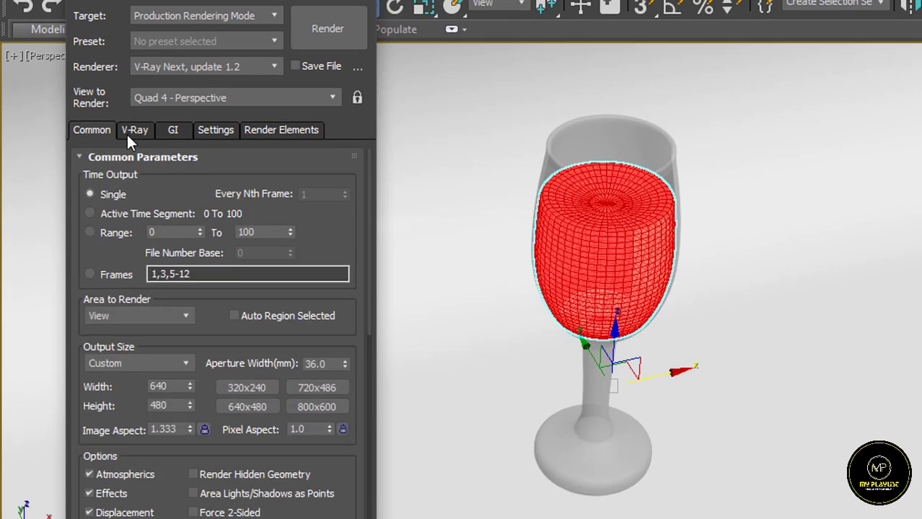
Choose V-Ray Next, update 1.2 as the renderer and close Render Setup.
{"action": "left_click", "coordinate": [229, 63]}
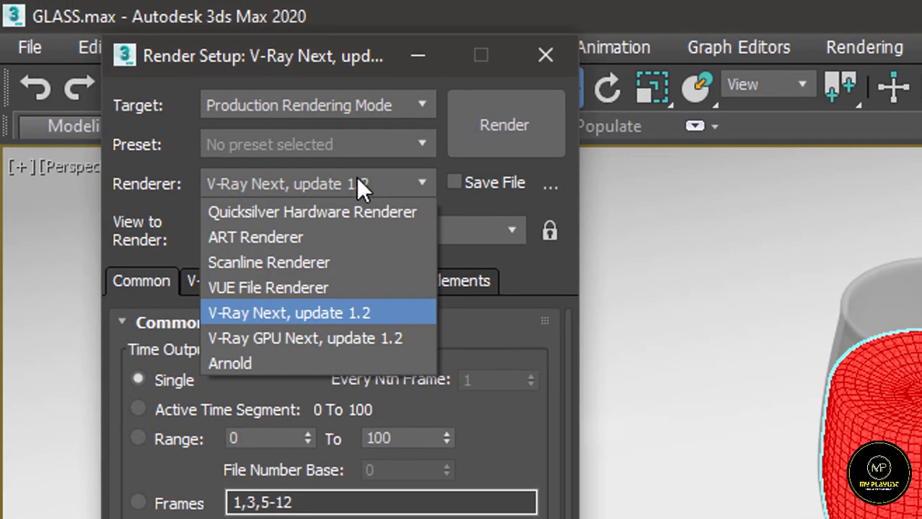
{"action": "left_click", "coordinate": [334, 312]}
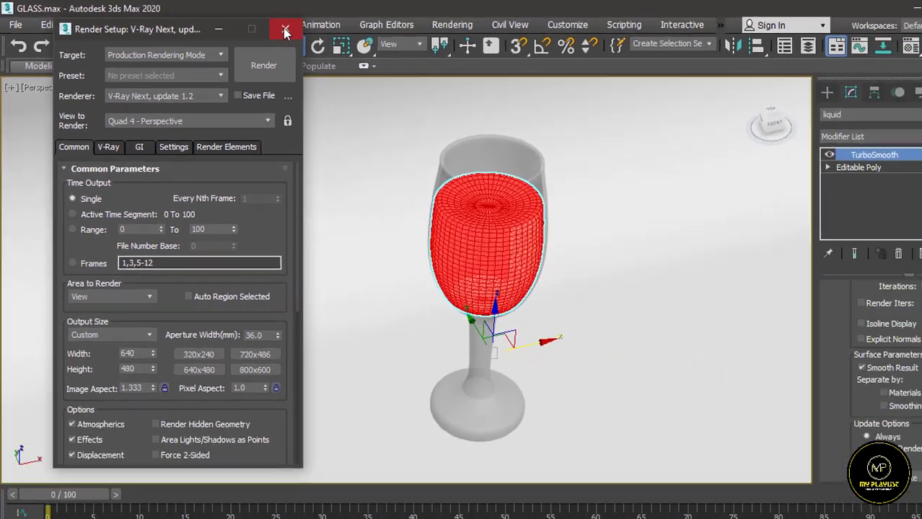
{"action": "left_click", "coordinate": [545, 55]}
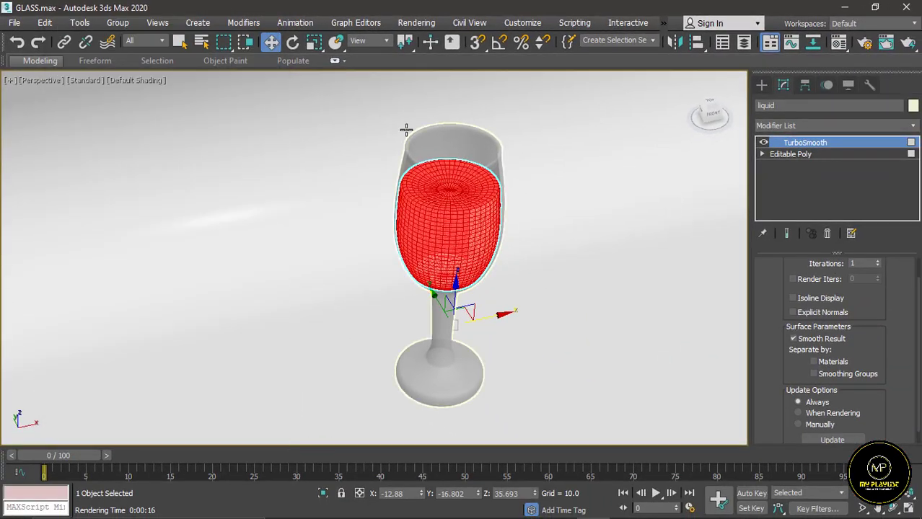
Restore the four-viewport layout and draw a plane VRayLight about 150 by 80 units around the glass in the Top view.
{"action": "left_click", "coordinate": [909, 508]}
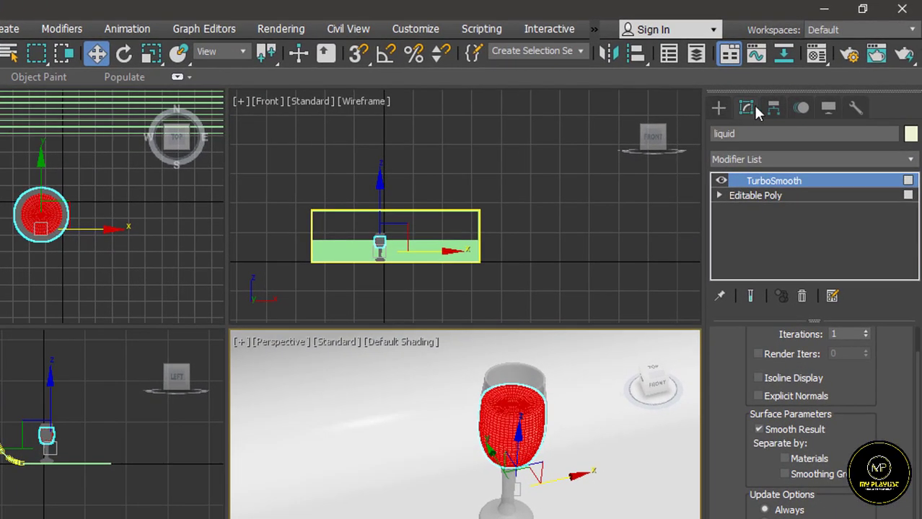
{"action": "left_click", "coordinate": [719, 108]}
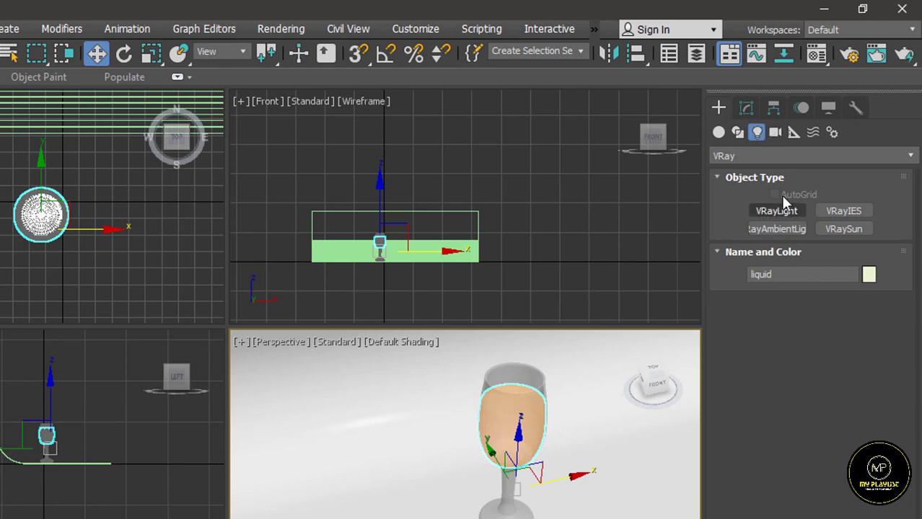
{"action": "left_click", "coordinate": [774, 156]}
{"action": "left_click", "coordinate": [743, 203]}
{"action": "left_click", "coordinate": [765, 210]}
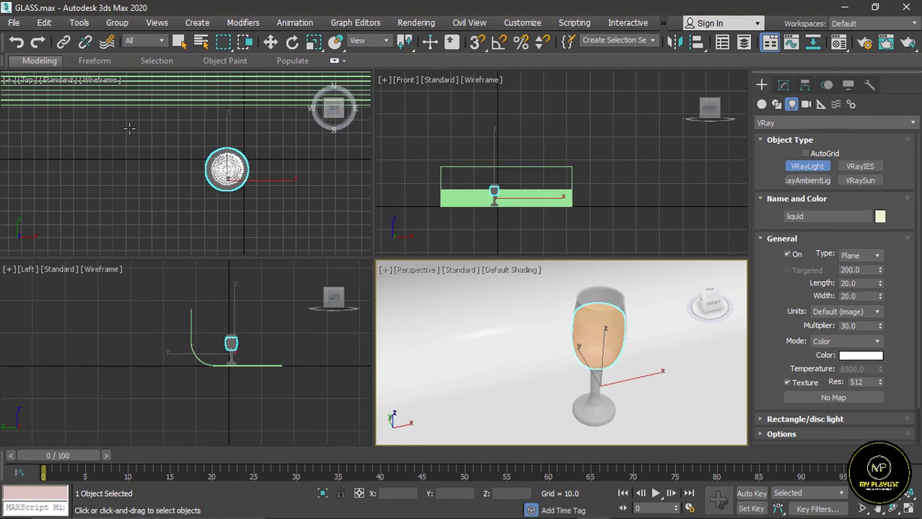
{"action": "left_click_drag", "start_coordinate": [0, 162], "coordinate": [154, 284]}
{"action": "left_click_drag", "start_coordinate": [318, 225], "coordinate": [324, 230]}
{"action": "scroll", "coordinate": [264, 197], "scroll_direction": "down", "scroll_amount": 2}
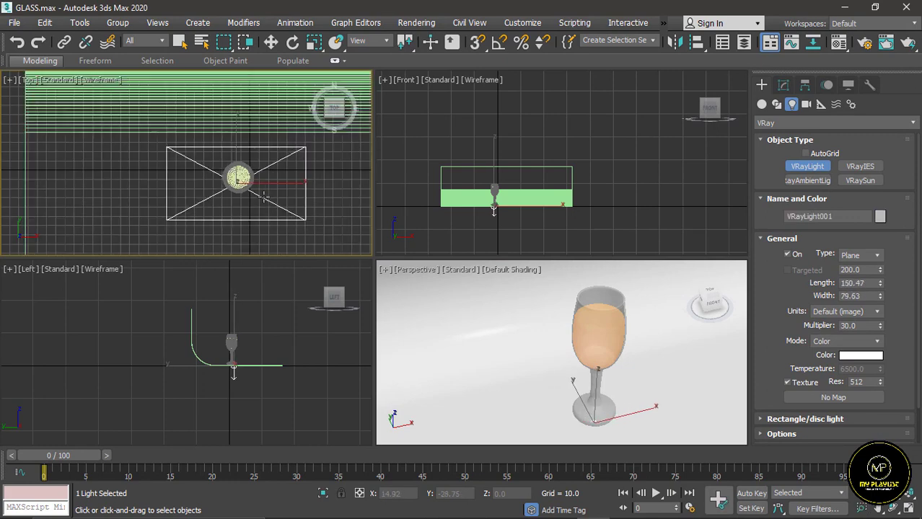
Move the plane light up about 182 units in the Left view so it sits above the glass.
{"action": "left_click", "coordinate": [271, 42]}
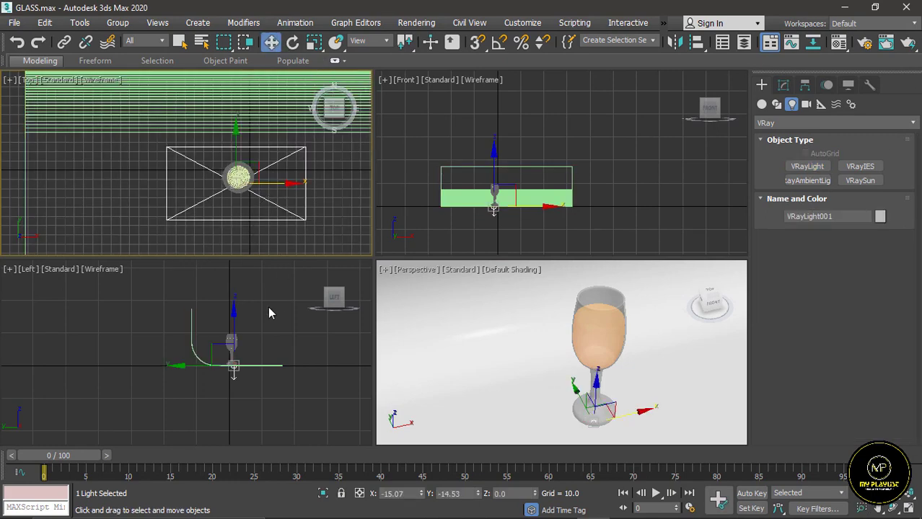
{"action": "left_click", "coordinate": [236, 316]}
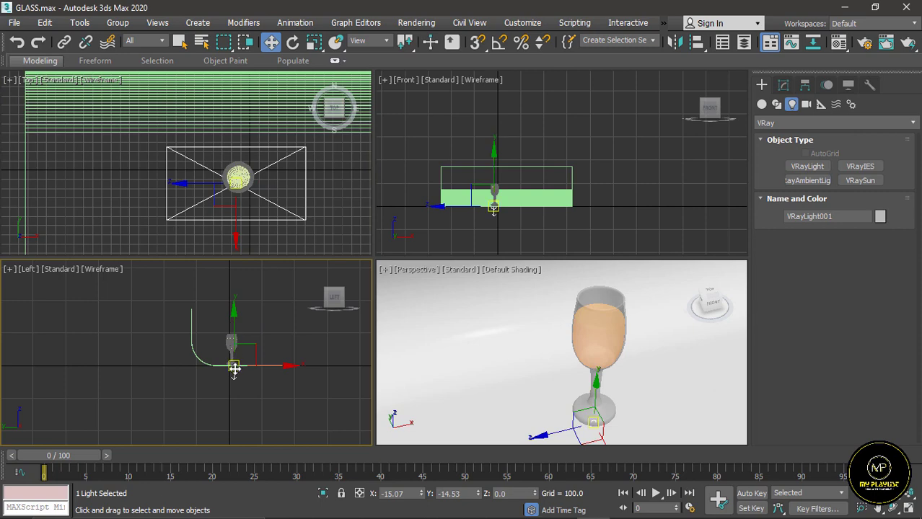
{"action": "left_click_drag", "start_coordinate": [232, 366], "coordinate": [234, 309]}
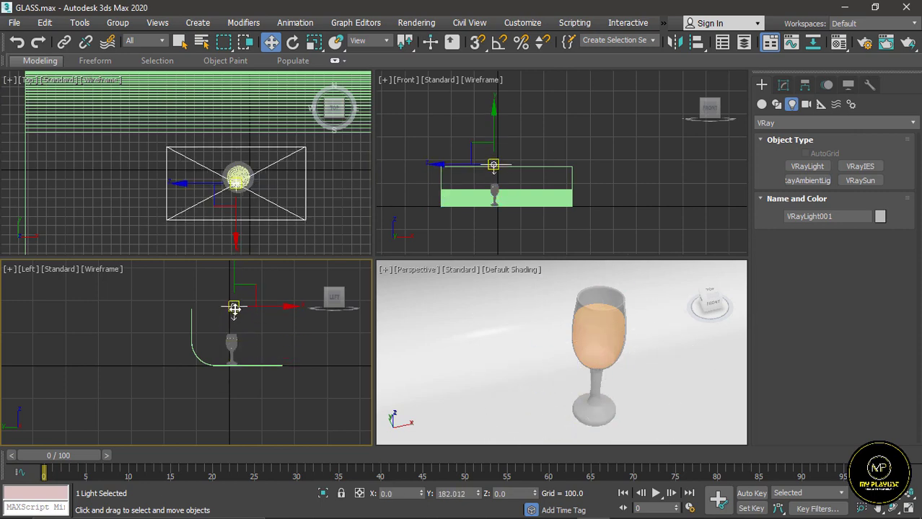
Set the plane light's multiplier to 2.
{"action": "left_click", "coordinate": [783, 85]}
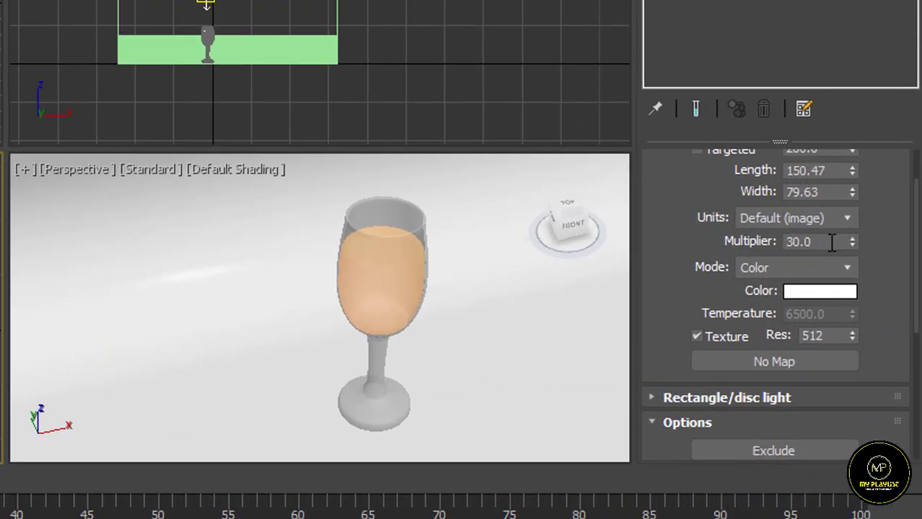
{"action": "double_click", "coordinate": [865, 311]}
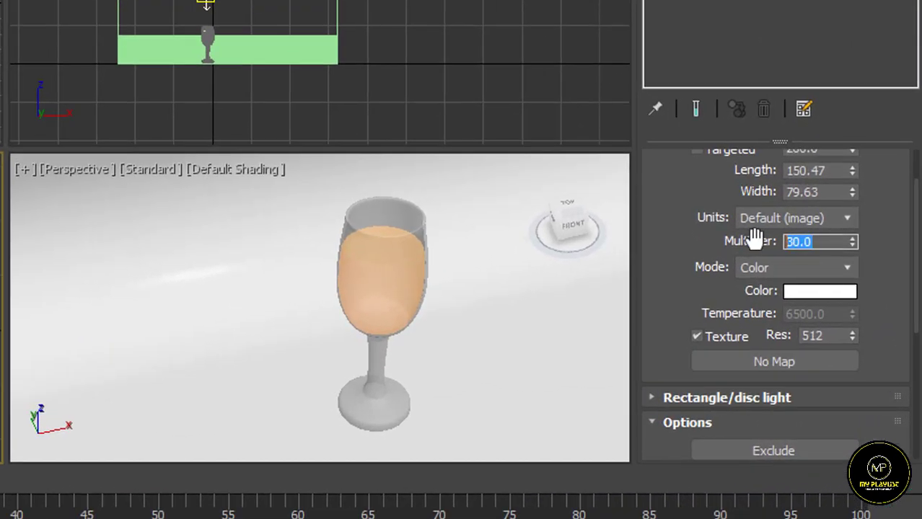
{"action": "type", "text": "2"}
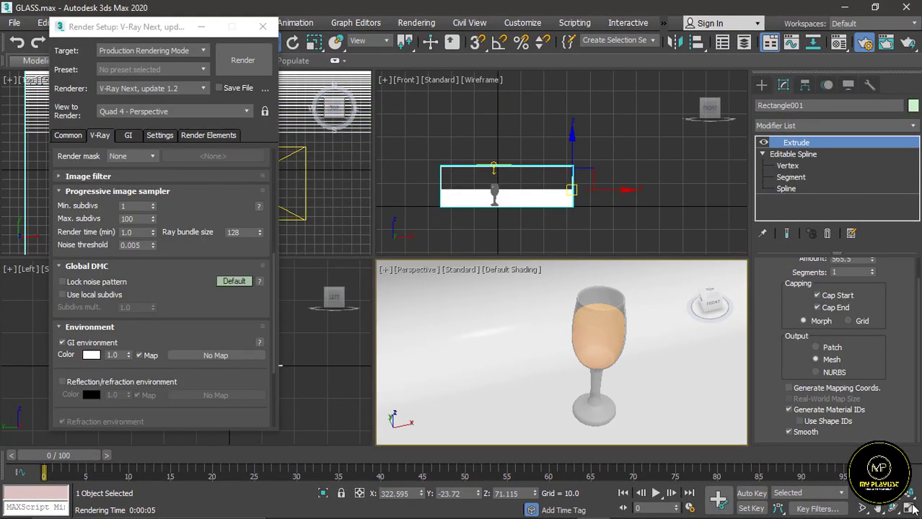
Maximize the Perspective view and render the wine glass lit by the overhead plane light.
{"action": "left_click", "coordinate": [910, 508]}
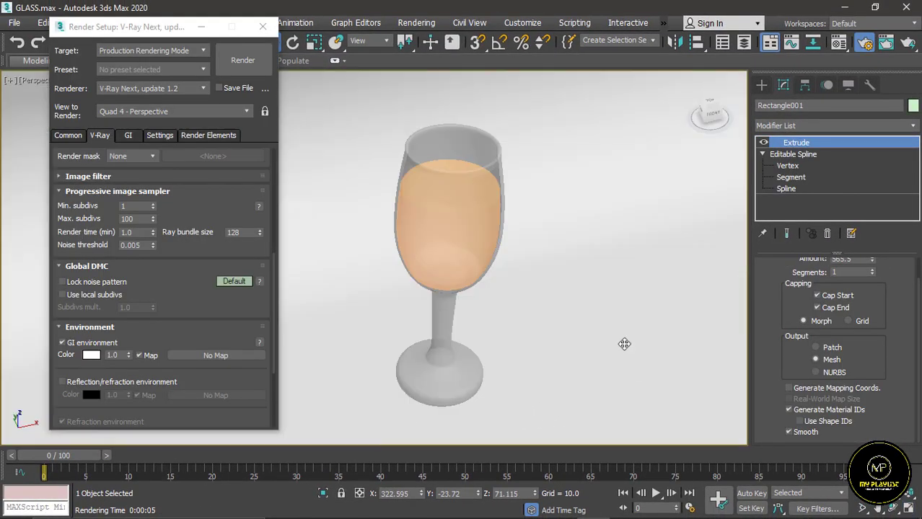
{"action": "scroll", "coordinate": [558, 258], "scroll_direction": "up", "scroll_amount": 3}
{"action": "scroll", "coordinate": [432, 206], "scroll_direction": "down", "scroll_amount": 3}
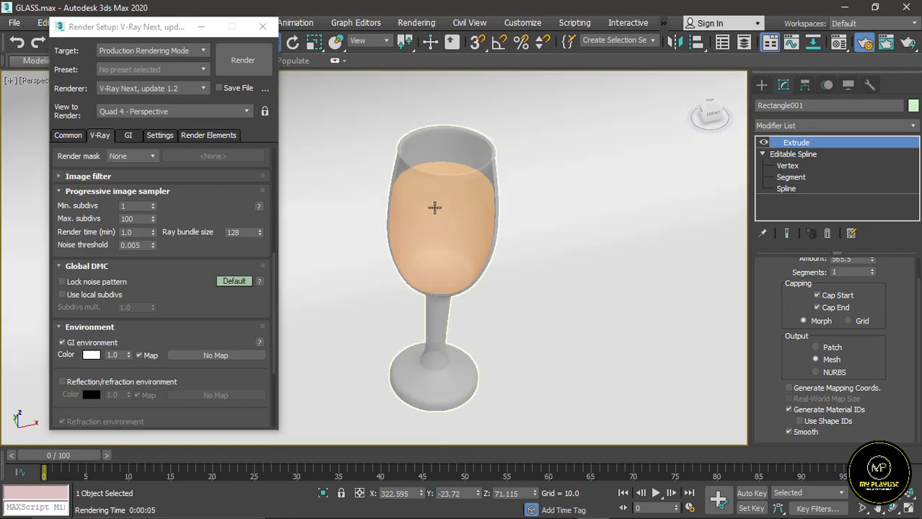
{"action": "left_click", "coordinate": [238, 65]}
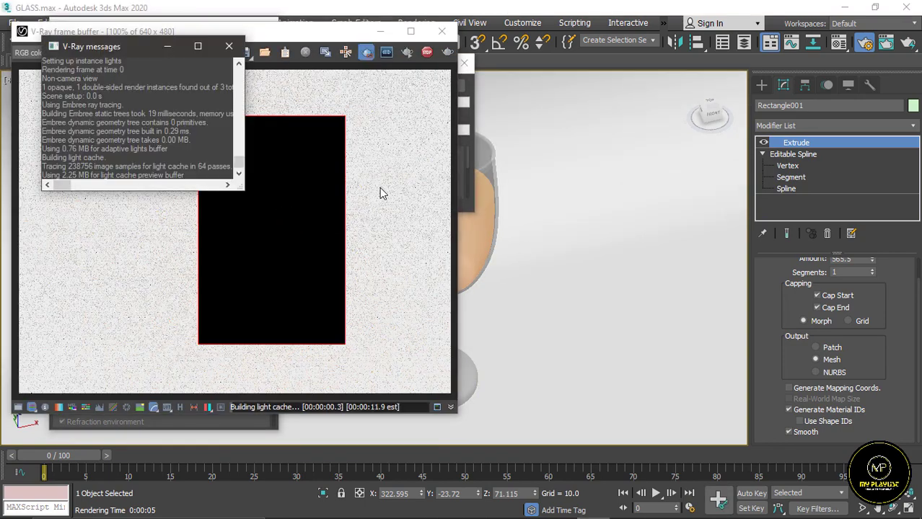
Turn off the GI environment, render the glass again lit only by the plane light, and dismiss the render windows.
{"action": "left_click", "coordinate": [229, 46]}
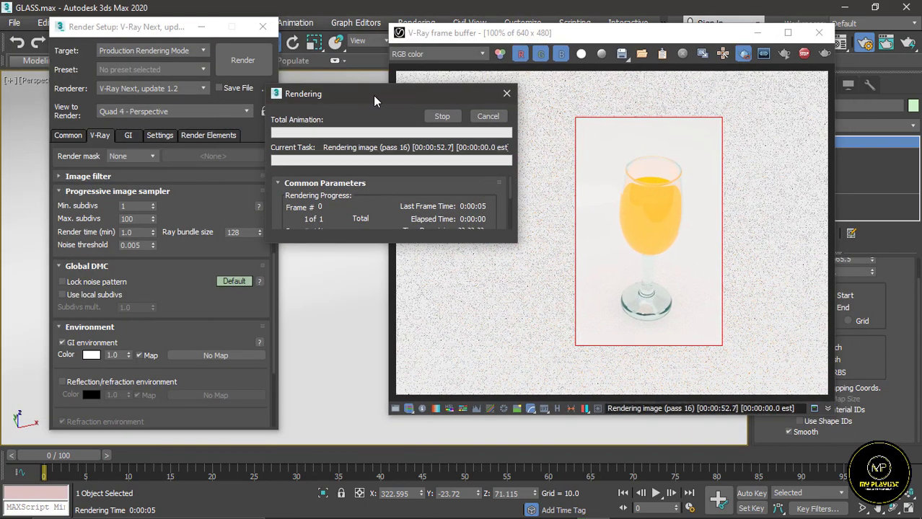
{"action": "left_click", "coordinate": [721, 111]}
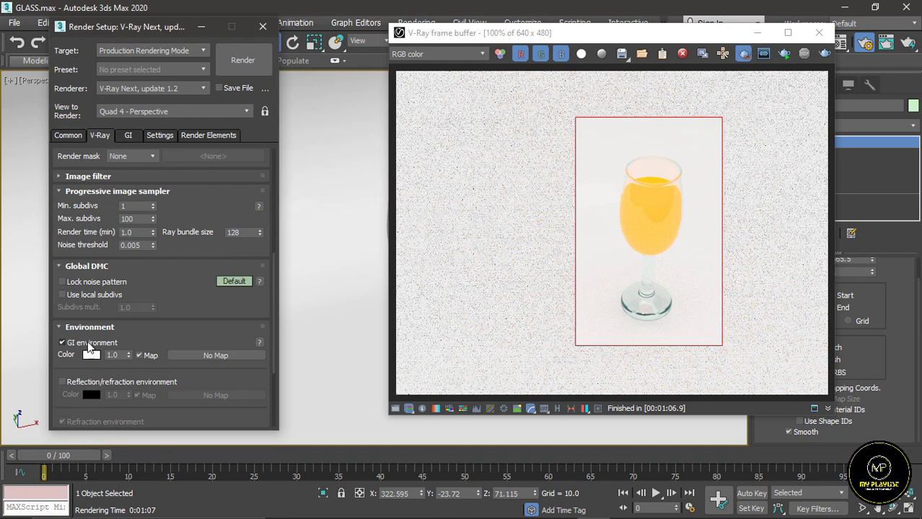
{"action": "left_click", "coordinate": [62, 343]}
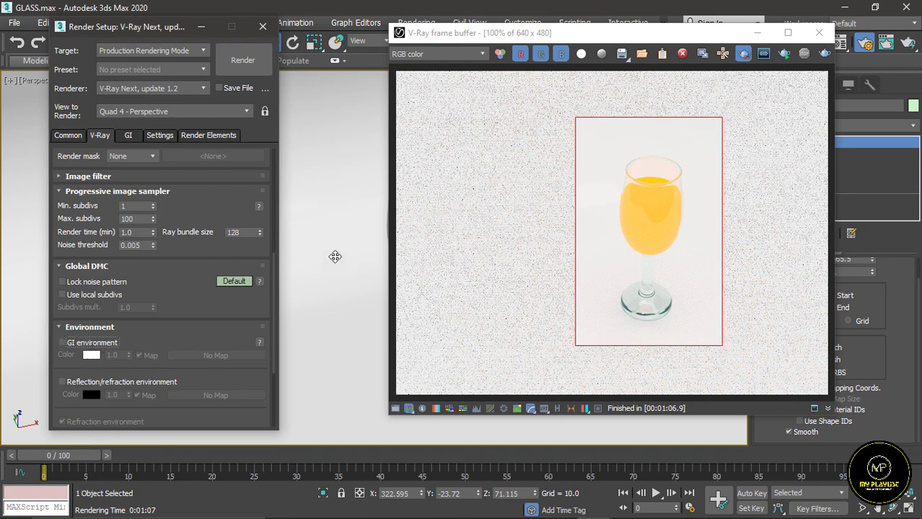
{"action": "left_click", "coordinate": [257, 63]}
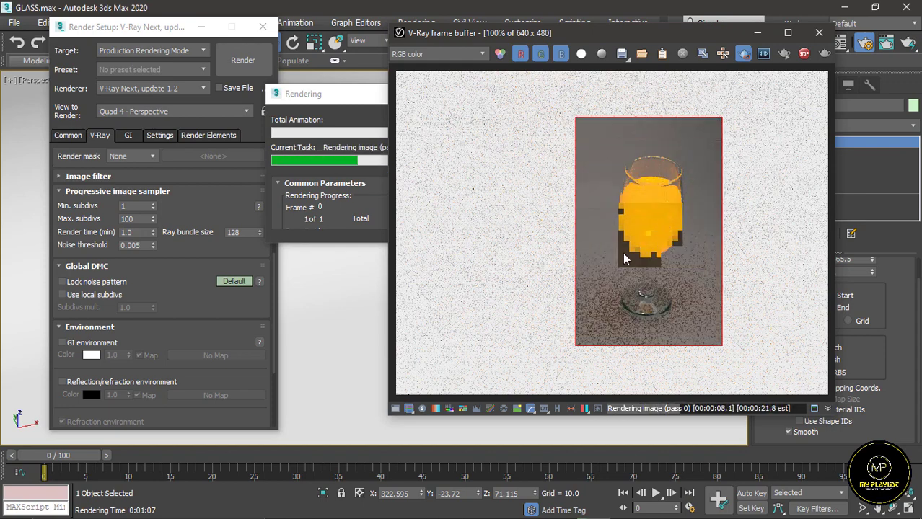
{"action": "left_click", "coordinate": [323, 93]}
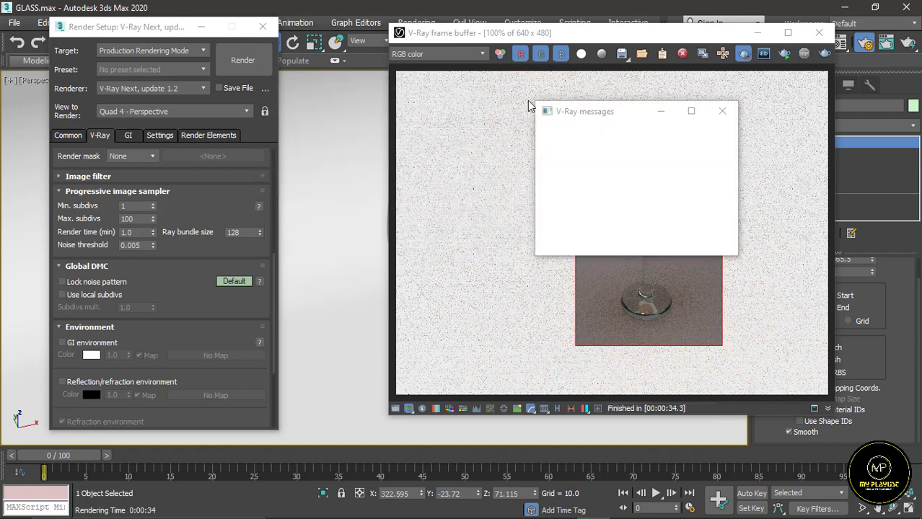
{"action": "left_click", "coordinate": [722, 111]}
{"action": "left_click", "coordinate": [819, 32]}
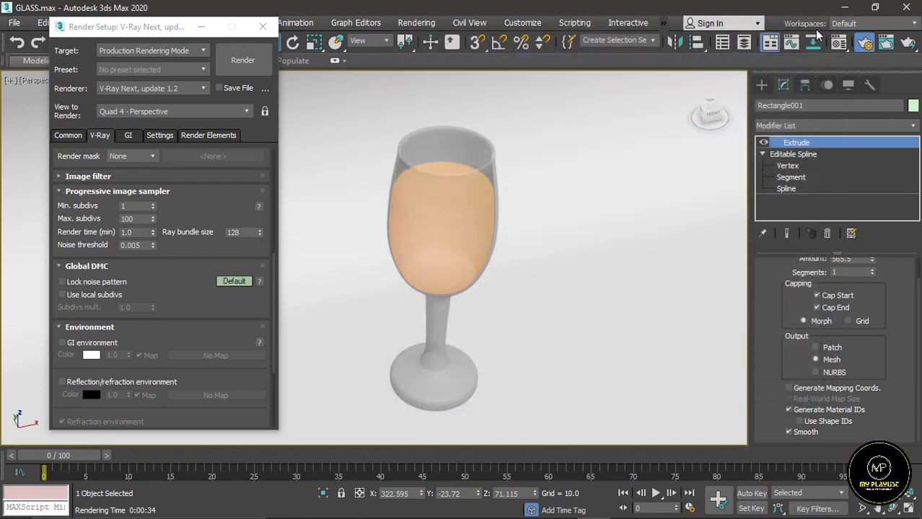
Restore the four-viewport layout and make two independent copies of the overhead plane light in the Front view, spaced about 180 units apart along X.
{"action": "left_click", "coordinate": [907, 507]}
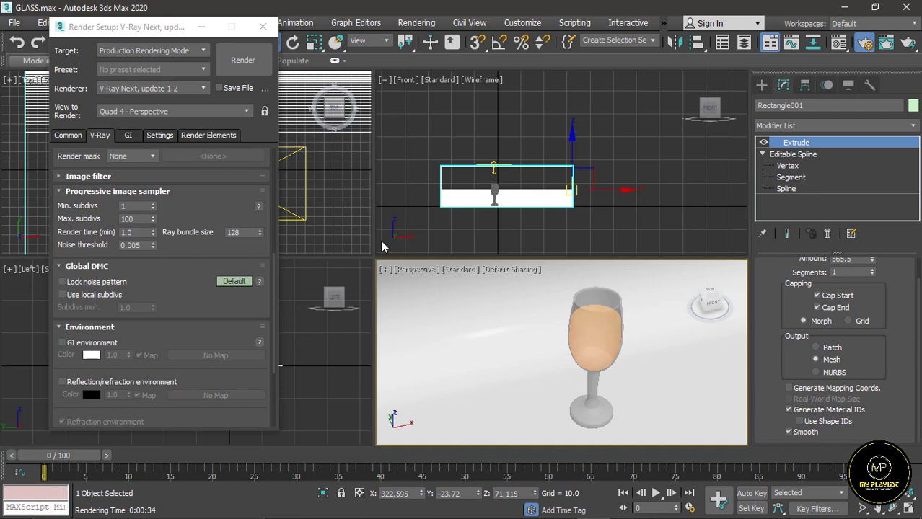
{"action": "left_click", "coordinate": [263, 27]}
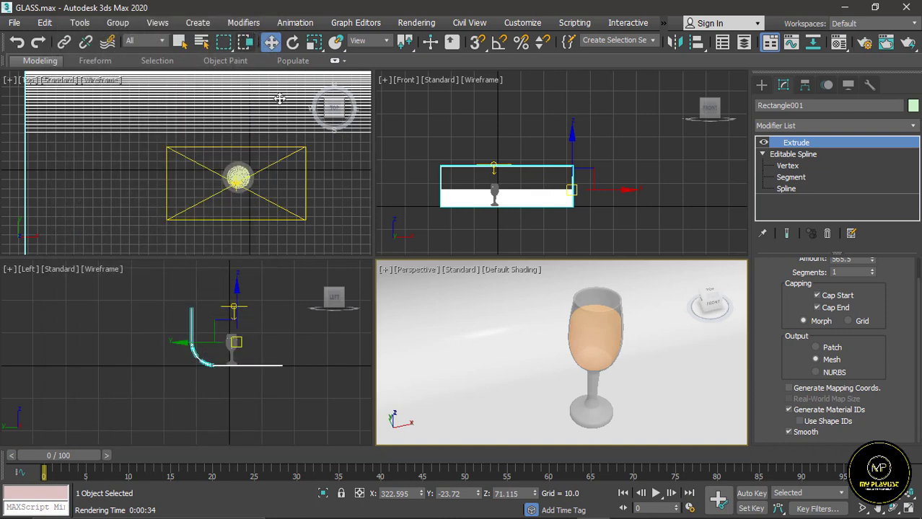
{"action": "left_click", "coordinate": [249, 326]}
{"action": "scroll", "coordinate": [249, 326], "scroll_direction": "up", "scroll_amount": 2}
{"action": "scroll", "coordinate": [508, 132], "scroll_direction": "up", "scroll_amount": 3}
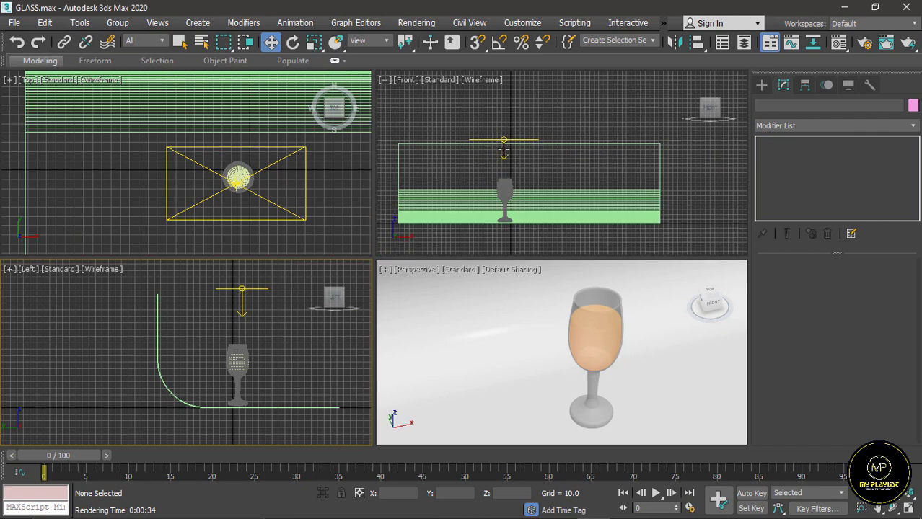
{"action": "left_click", "coordinate": [505, 133]}
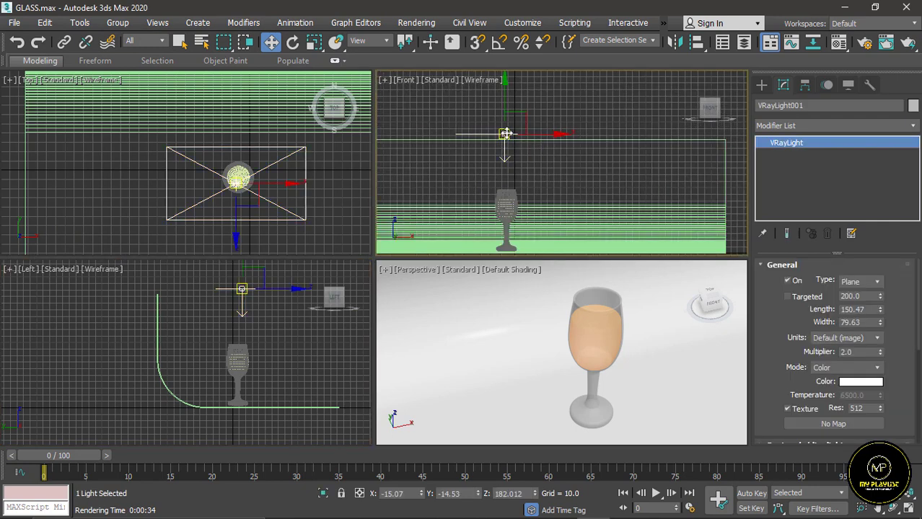
{"action": "left_click_drag", "start_coordinate": [505, 133], "coordinate": [560, 135], "text": "shift"}
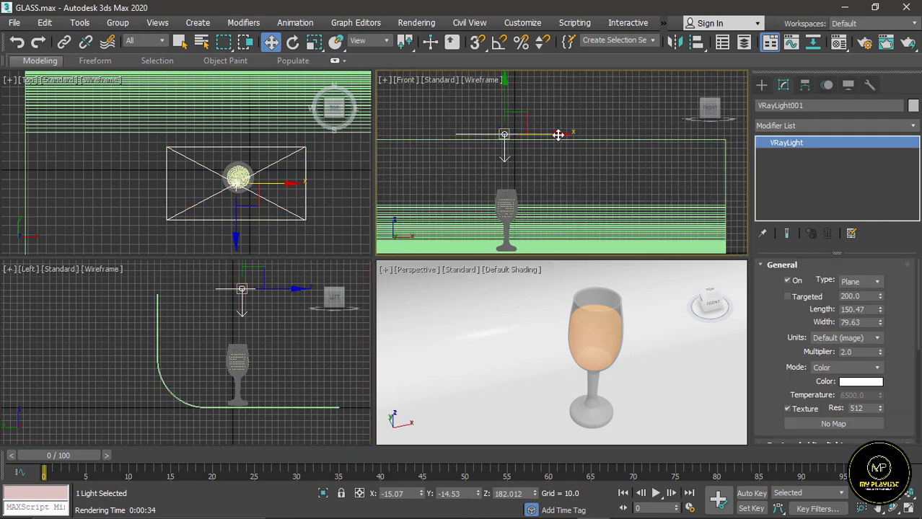
{"action": "left_click_drag", "start_coordinate": [623, 134], "coordinate": [677, 137], "text": "shift"}
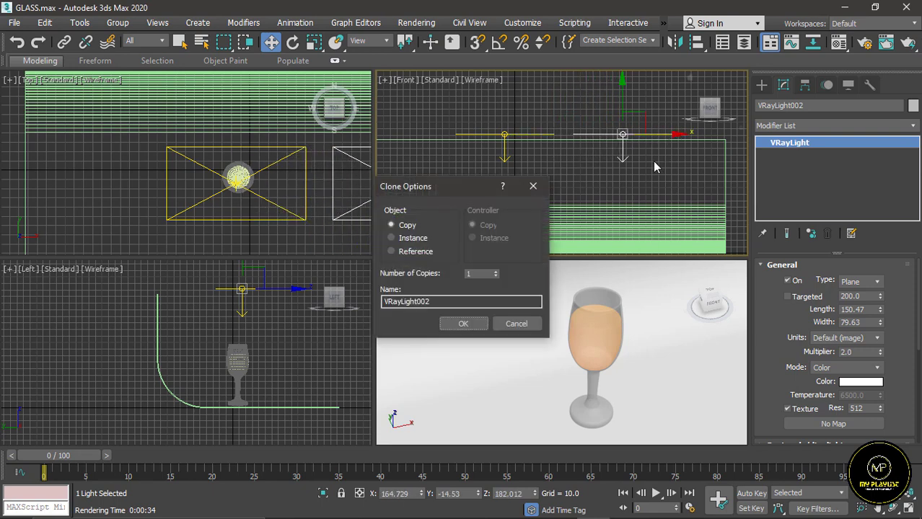
{"action": "left_click", "coordinate": [463, 324]}
{"action": "scroll", "coordinate": [686, 182], "scroll_direction": "down", "scroll_amount": 2}
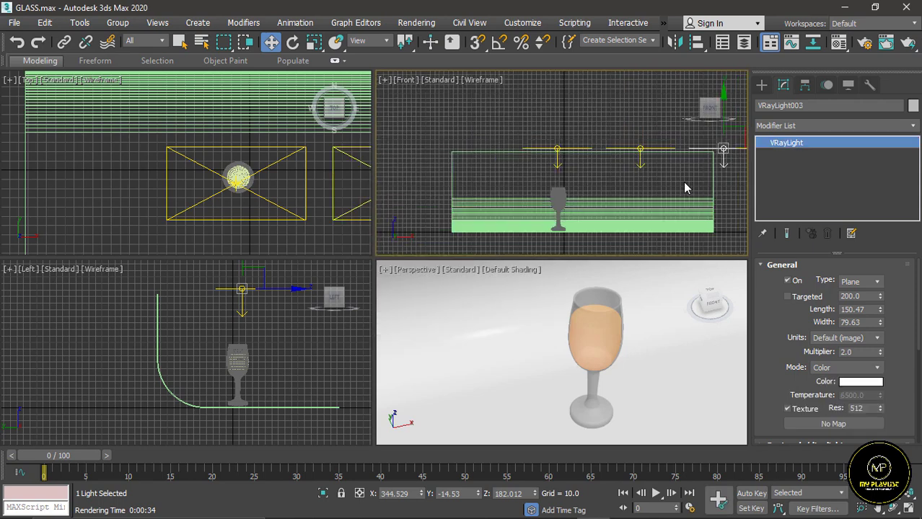
Move the nearer light copy to the left of the glass and the farther copy to about X 156 on its right.
{"action": "left_click", "coordinate": [642, 148]}
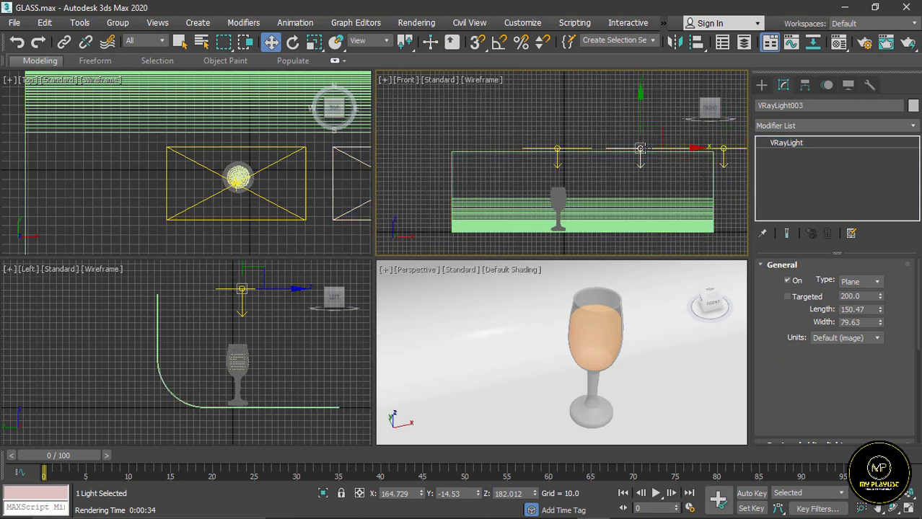
{"action": "left_click_drag", "start_coordinate": [696, 147], "coordinate": [530, 164]}
{"action": "left_click", "coordinate": [705, 148]}
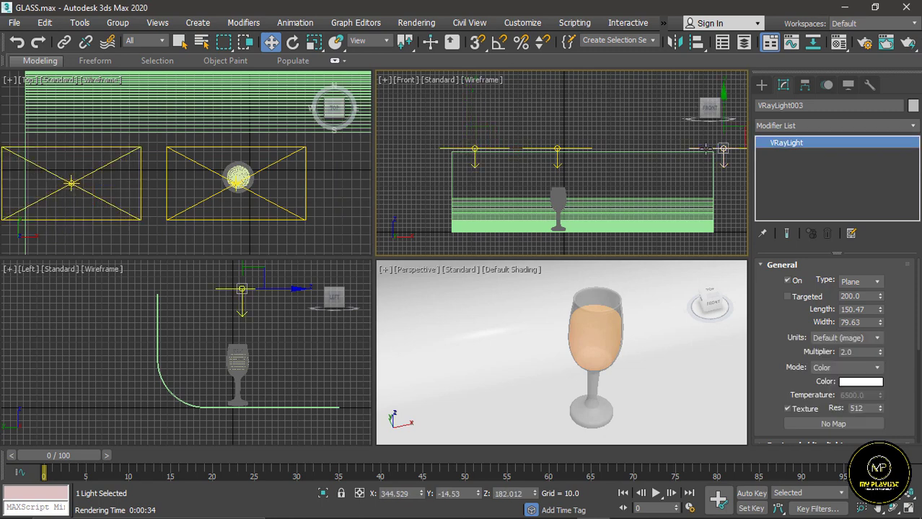
{"action": "left_click_drag", "start_coordinate": [714, 148], "coordinate": [628, 150]}
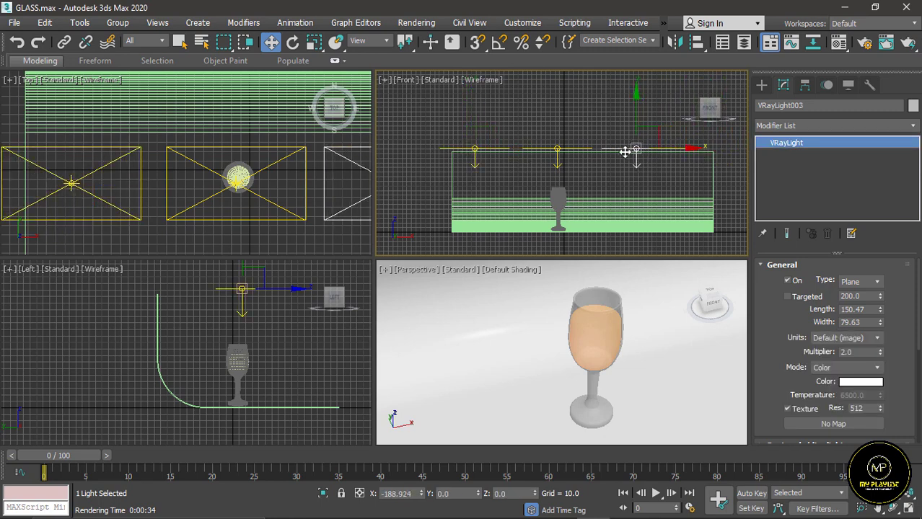
Rotate the right light about 46 degrees and the left light about -40 degrees in the Front view so both face the glass.
{"action": "left_click", "coordinate": [292, 43]}
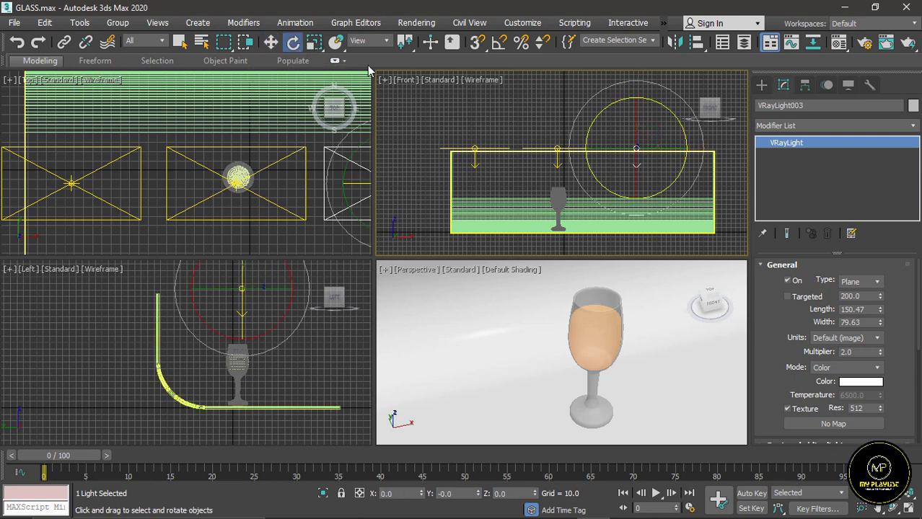
{"action": "left_click_drag", "start_coordinate": [681, 140], "coordinate": [682, 202]}
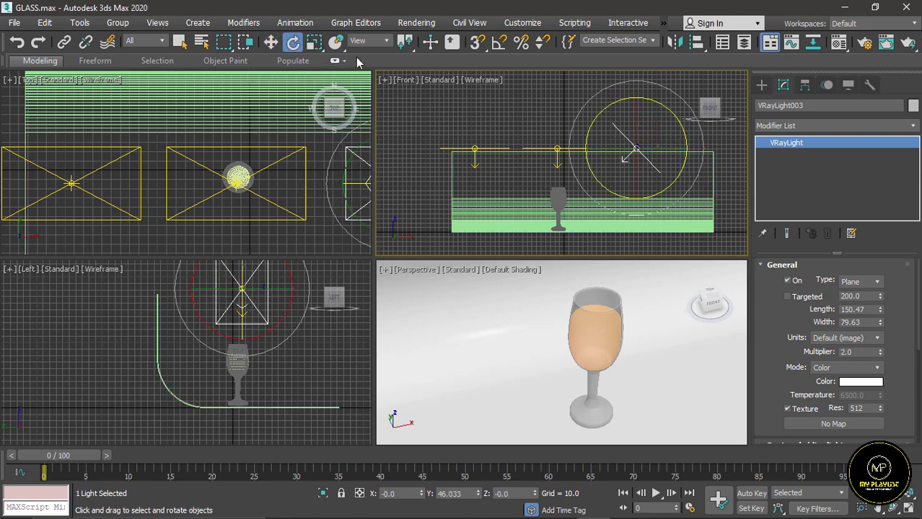
{"action": "left_click", "coordinate": [474, 148]}
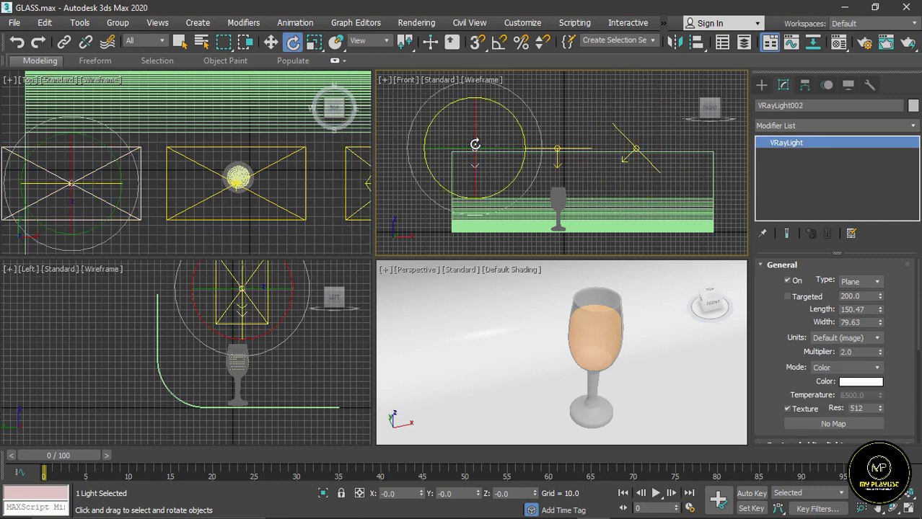
{"action": "left_click_drag", "start_coordinate": [453, 106], "coordinate": [429, 156]}
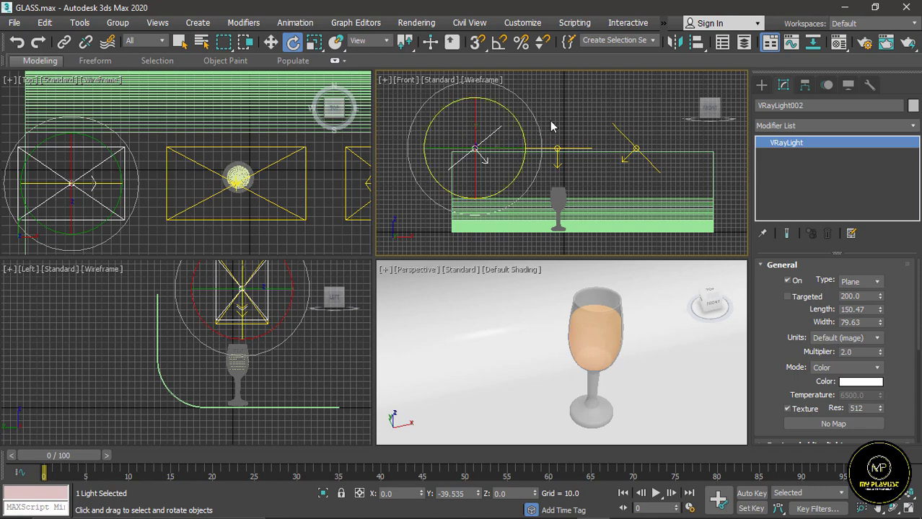
{"action": "left_click", "coordinate": [575, 112]}
Lower the two side lights in the Front view to a height of about 106 units.
{"action": "left_click", "coordinate": [475, 147]}
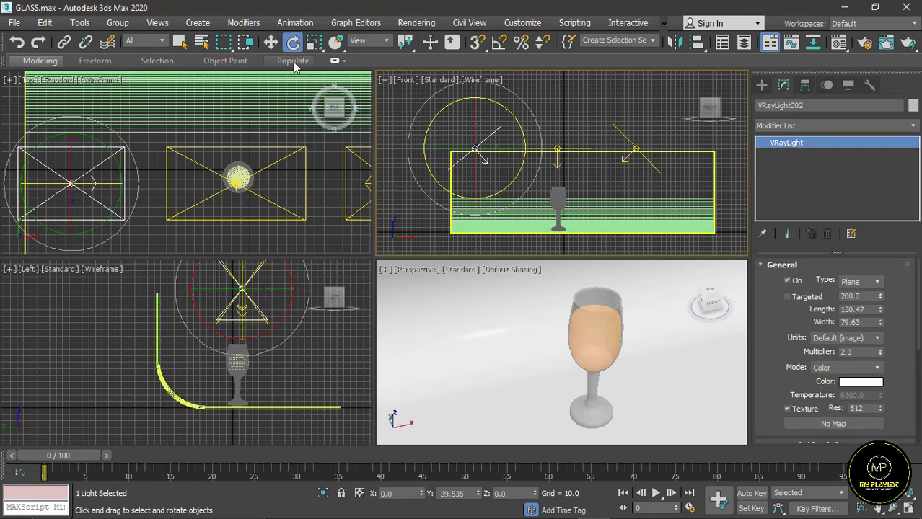
{"action": "left_click", "coordinate": [272, 43]}
{"action": "left_click_drag", "start_coordinate": [475, 97], "coordinate": [481, 132]}
{"action": "left_click", "coordinate": [635, 149]}
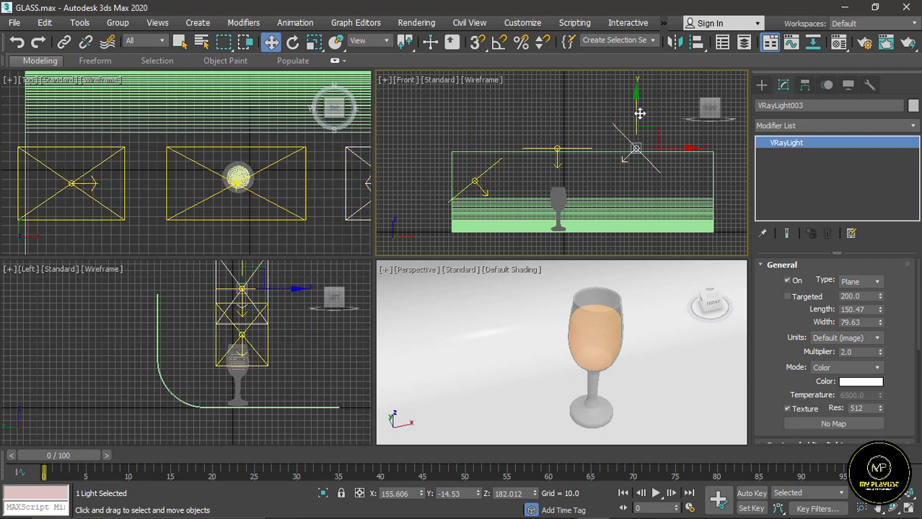
{"action": "left_click_drag", "start_coordinate": [635, 110], "coordinate": [636, 145]}
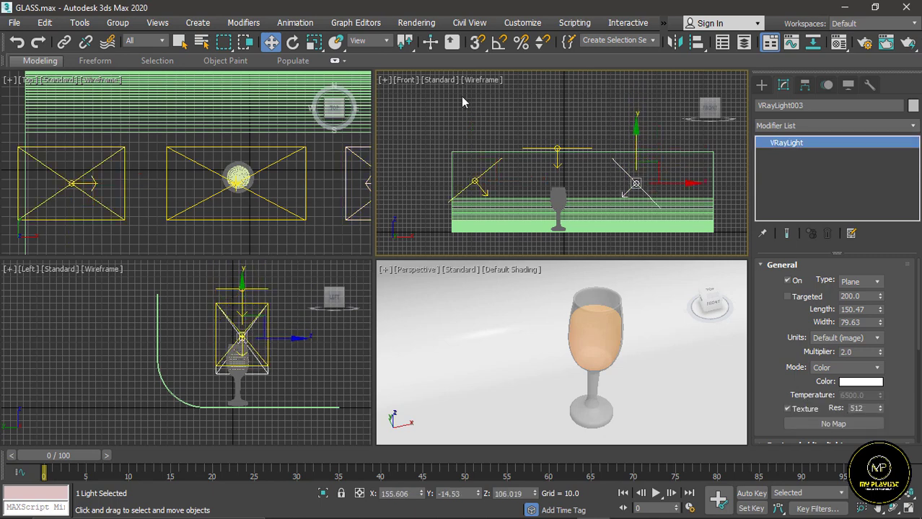
Tilt the right light closer to vertical and rotate the left light to about -66 degrees so they shine more horizontally at the glass.
{"action": "left_click", "coordinate": [293, 43]}
{"action": "left_click_drag", "start_coordinate": [686, 197], "coordinate": [638, 232]}
{"action": "left_click", "coordinate": [486, 171]}
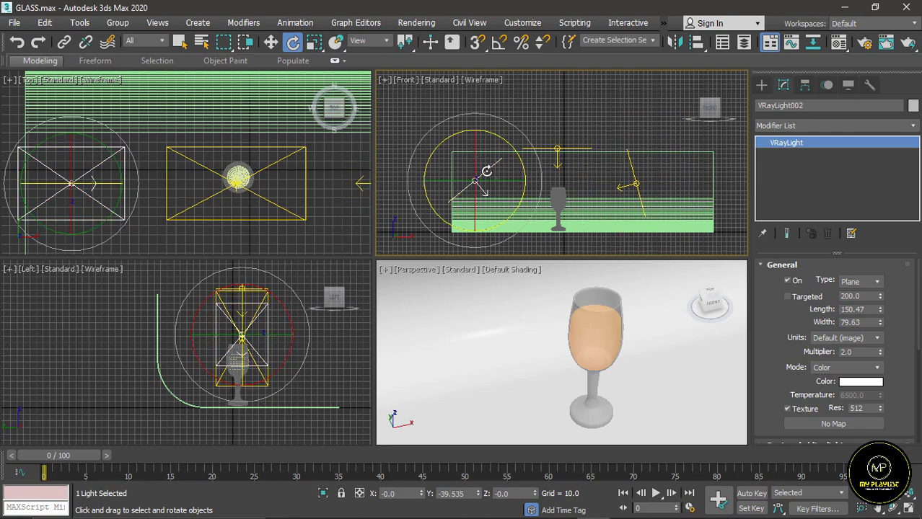
{"action": "left_click_drag", "start_coordinate": [456, 225], "coordinate": [488, 239]}
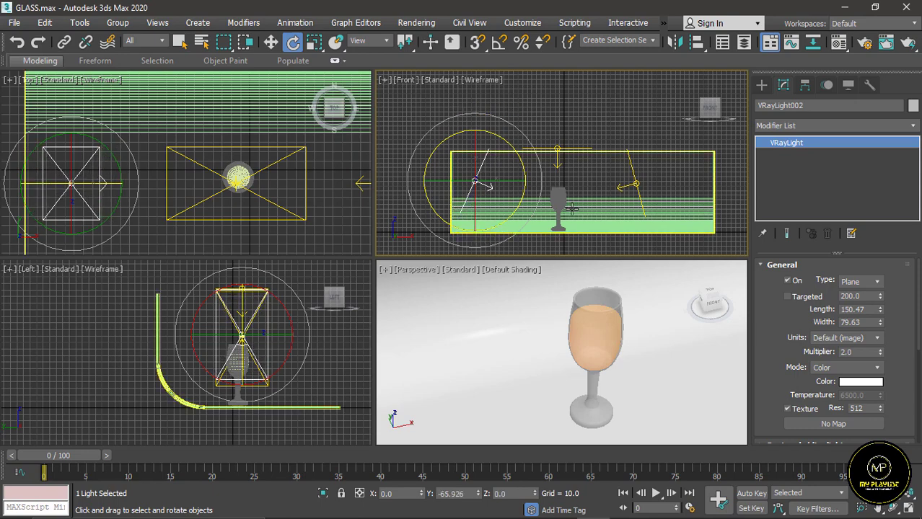
{"action": "scroll", "coordinate": [571, 209], "scroll_direction": "up", "scroll_amount": 3}
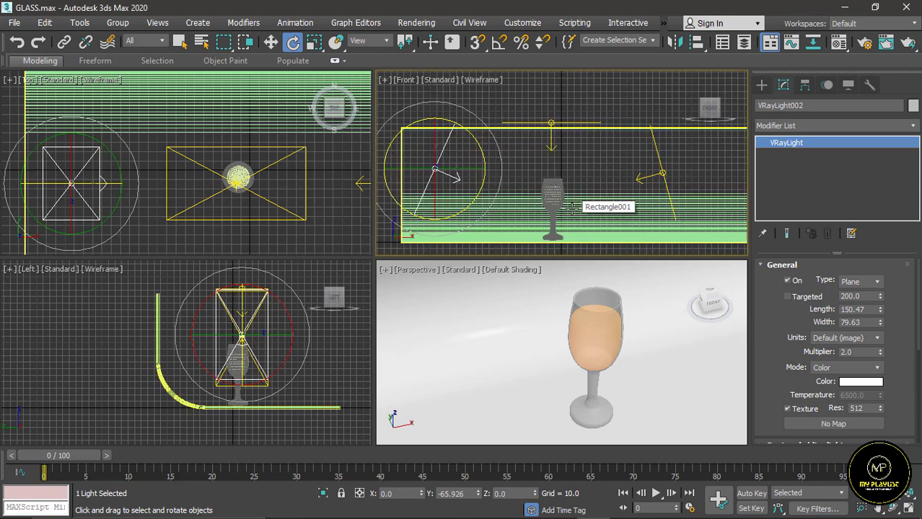
Maximize the Perspective view and frame the wine glass from a lower angle.
{"action": "left_click", "coordinate": [529, 315]}
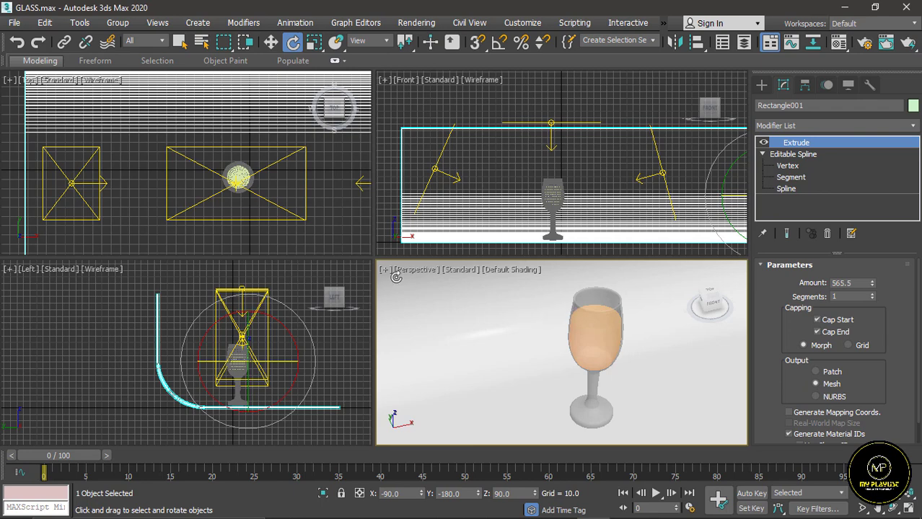
{"action": "left_click", "coordinate": [909, 507]}
{"action": "scroll", "coordinate": [499, 255], "scroll_direction": "up", "scroll_amount": 2}
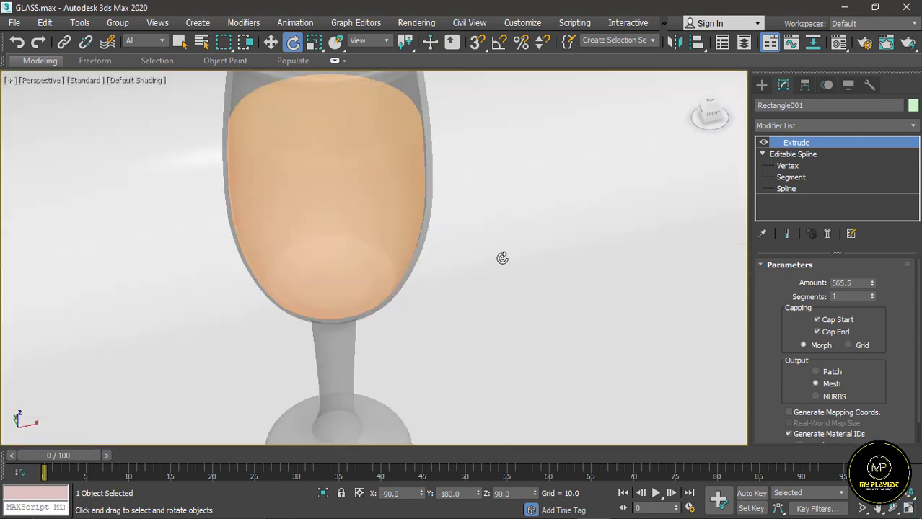
{"action": "scroll", "coordinate": [500, 258], "scroll_direction": "down", "scroll_amount": 8}
{"action": "scroll", "coordinate": [514, 254], "scroll_direction": "up", "scroll_amount": 2}
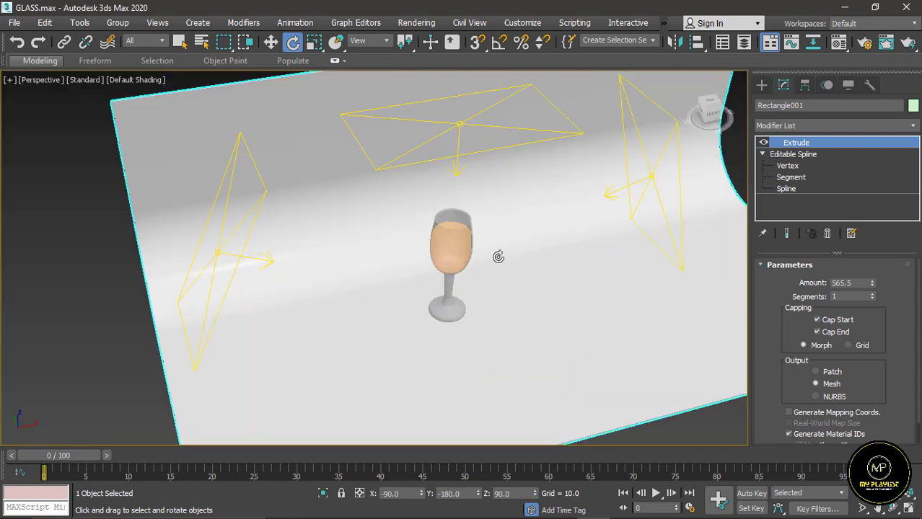
{"action": "scroll", "coordinate": [453, 250], "scroll_direction": "up", "scroll_amount": 5}
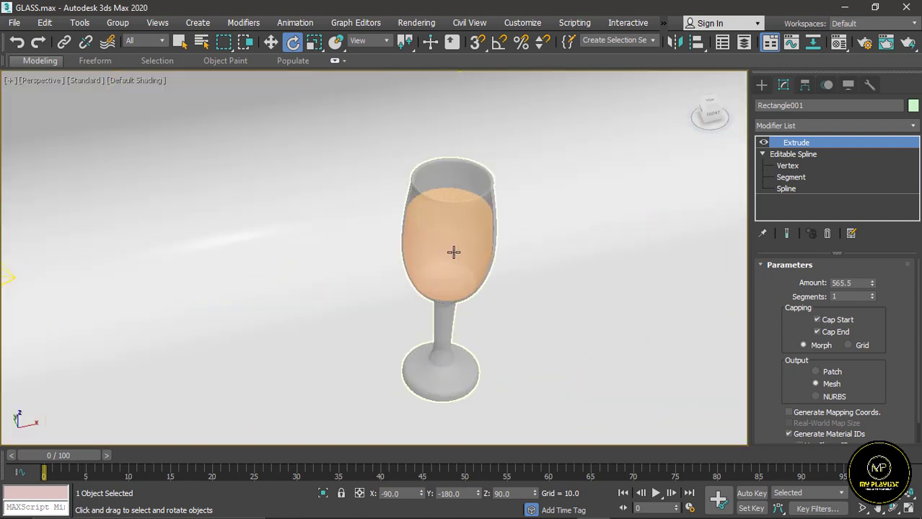
{"action": "middle_click_drag", "start_coordinate": [453, 267], "coordinate": [466, 324], "text": "alt"}
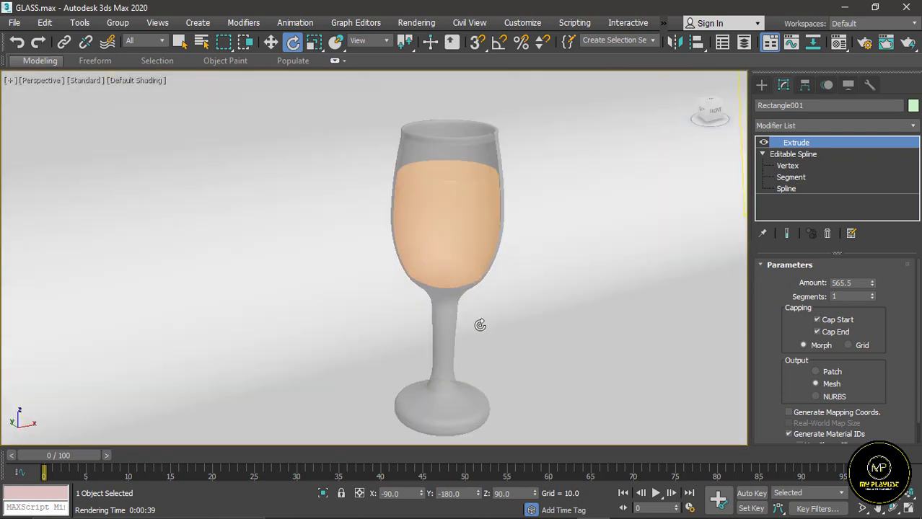
Render the Perspective view of the glass with the three plane lights, inspect the image, and close the frame buffer.
{"action": "left_click", "coordinate": [418, 22]}
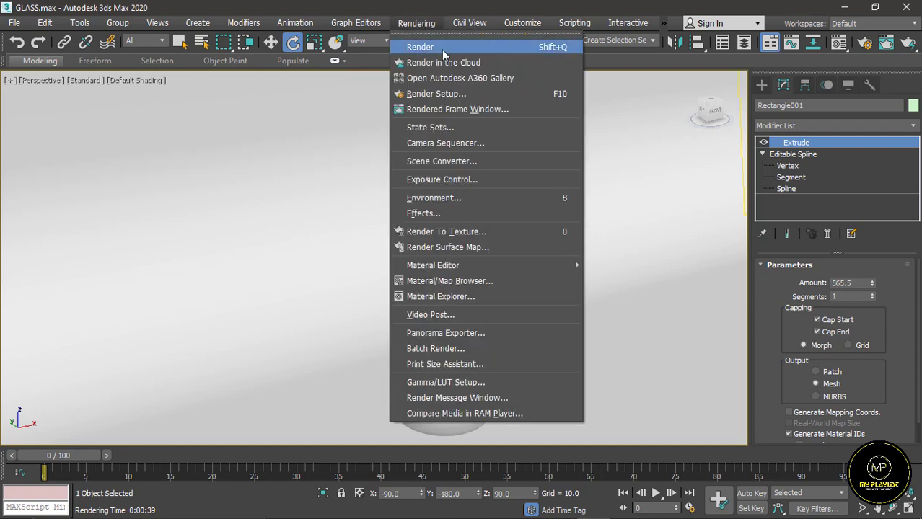
{"action": "left_click", "coordinate": [441, 48]}
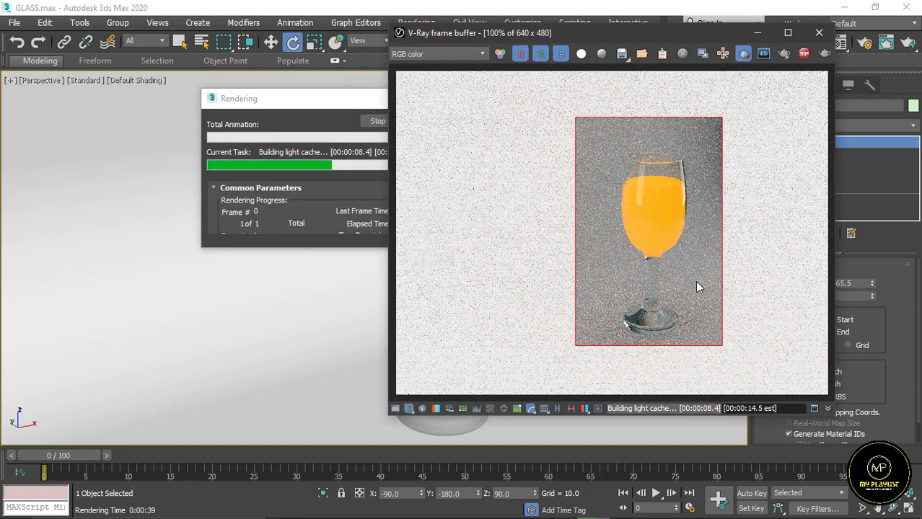
{"action": "left_click_drag", "start_coordinate": [316, 102], "coordinate": [281, 130]}
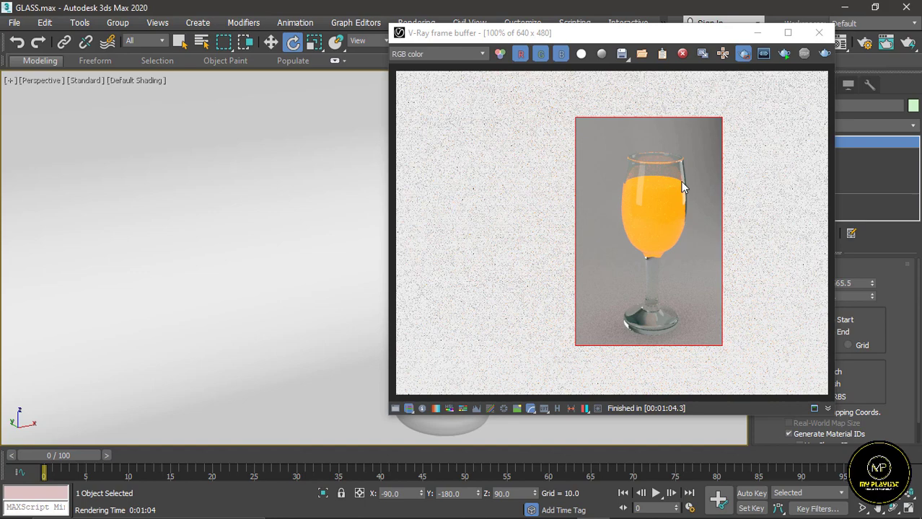
{"action": "scroll", "coordinate": [685, 182], "scroll_direction": "up", "scroll_amount": 1}
{"action": "scroll", "coordinate": [678, 187], "scroll_direction": "down", "scroll_amount": 1}
{"action": "left_click", "coordinate": [816, 41]}
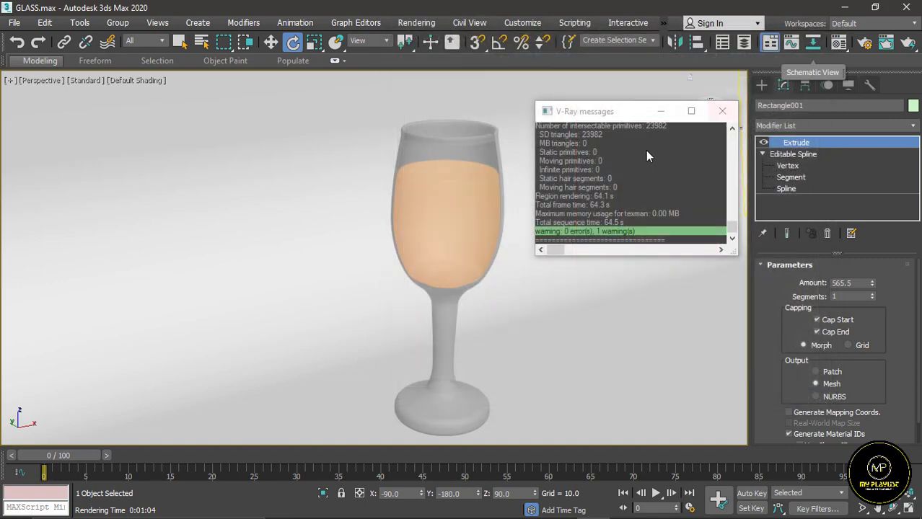
Close the V-Ray messages window and examine the wine glass, curved backdrop and three plane lights in the Perspective view.
{"action": "left_click", "coordinate": [722, 111]}
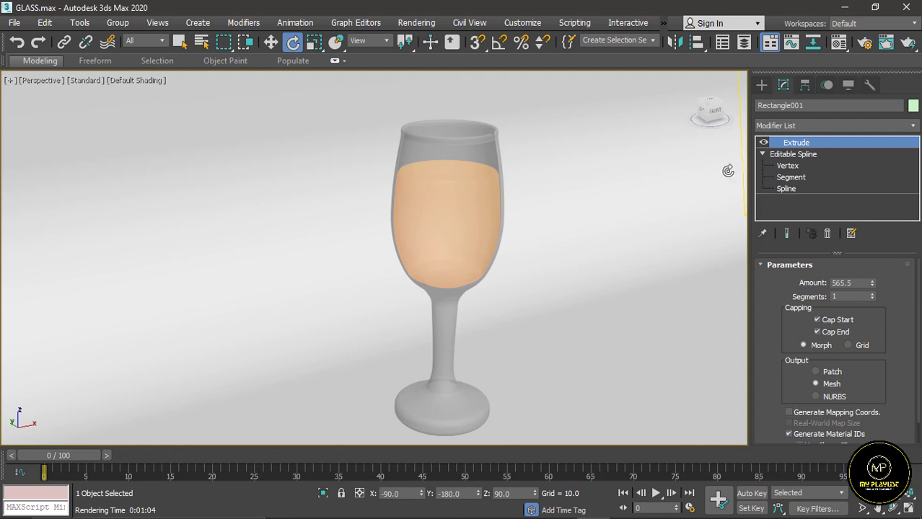
{"action": "scroll", "coordinate": [527, 210], "scroll_direction": "down", "scroll_amount": 5}
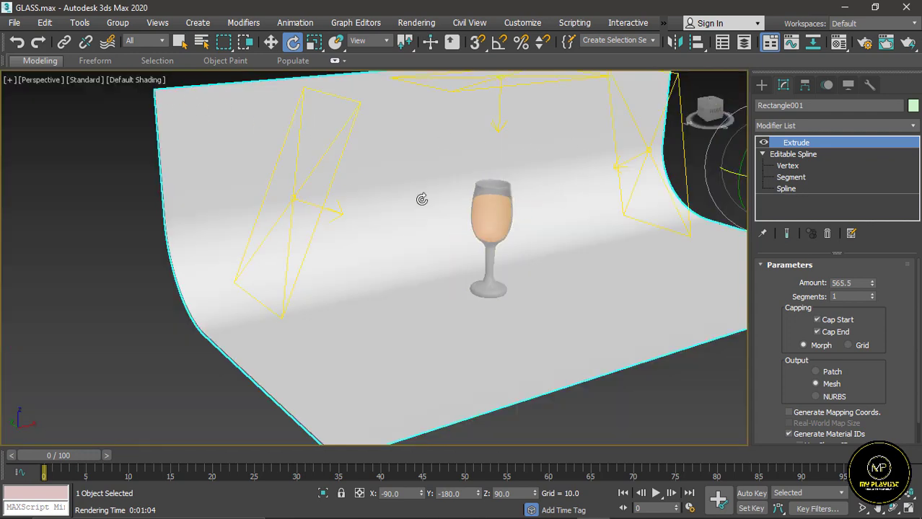
{"action": "scroll", "coordinate": [485, 228], "scroll_direction": "up", "scroll_amount": 3}
{"action": "middle_click_drag", "start_coordinate": [461, 279], "coordinate": [412, 262], "text": "alt"}
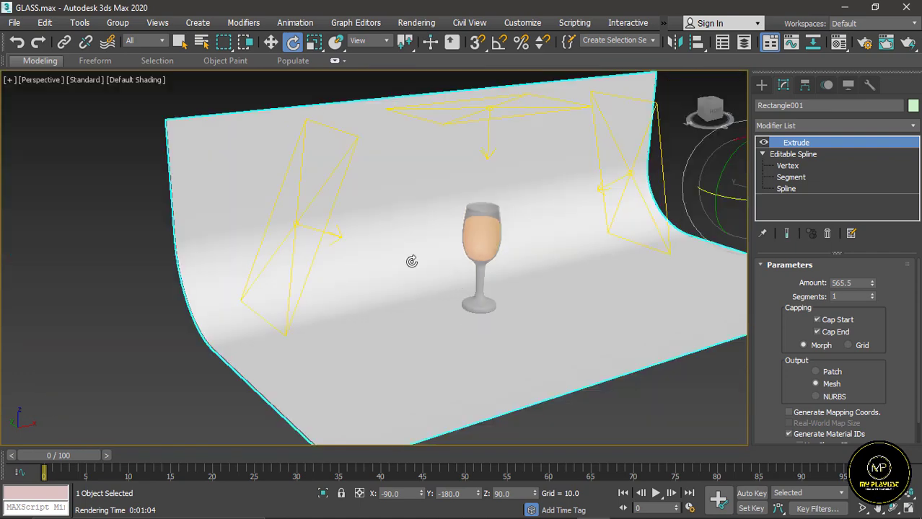
{"action": "scroll", "coordinate": [398, 253], "scroll_direction": "up", "scroll_amount": 3}
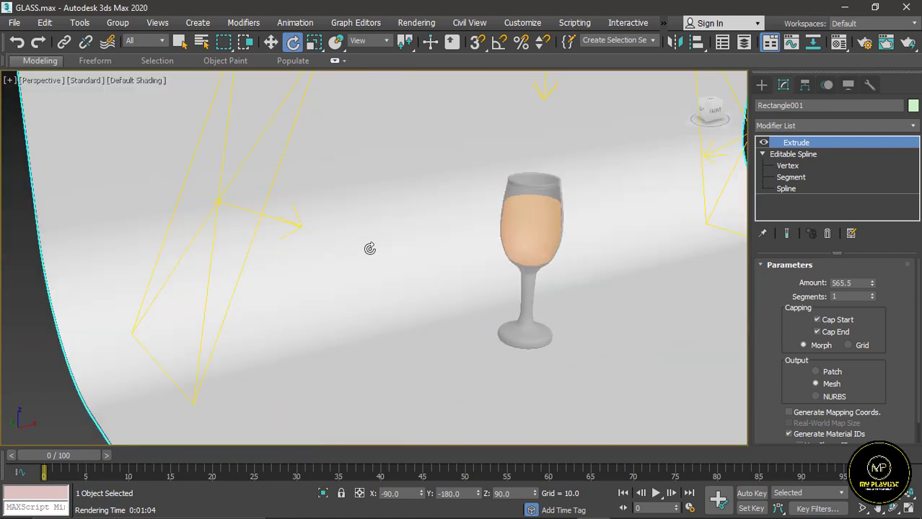
{"action": "scroll", "coordinate": [376, 270], "scroll_direction": "down", "scroll_amount": 5}
{"action": "scroll", "coordinate": [444, 255], "scroll_direction": "up", "scroll_amount": 6}
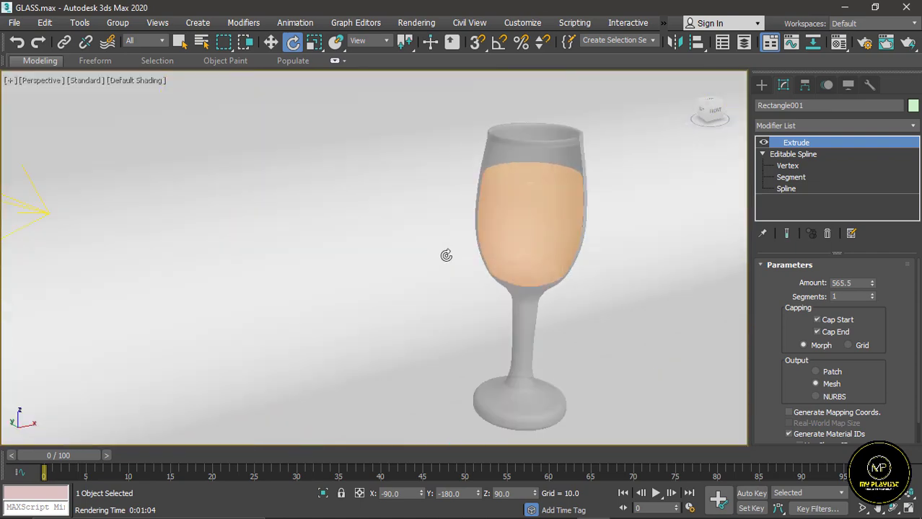
{"action": "scroll", "coordinate": [460, 316], "scroll_direction": "down", "scroll_amount": 1}
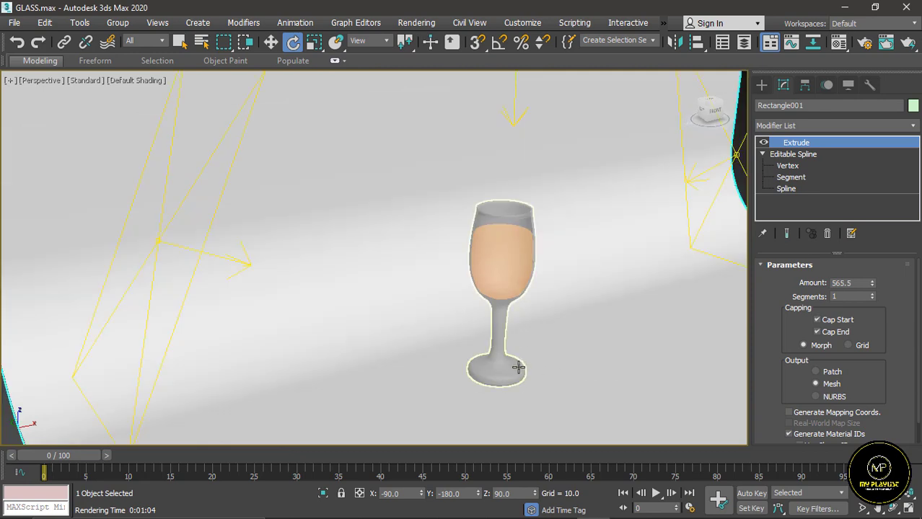
{"action": "scroll", "coordinate": [347, 309], "scroll_direction": "down", "scroll_amount": 3}
{"action": "scroll", "coordinate": [426, 317], "scroll_direction": "up", "scroll_amount": 3}
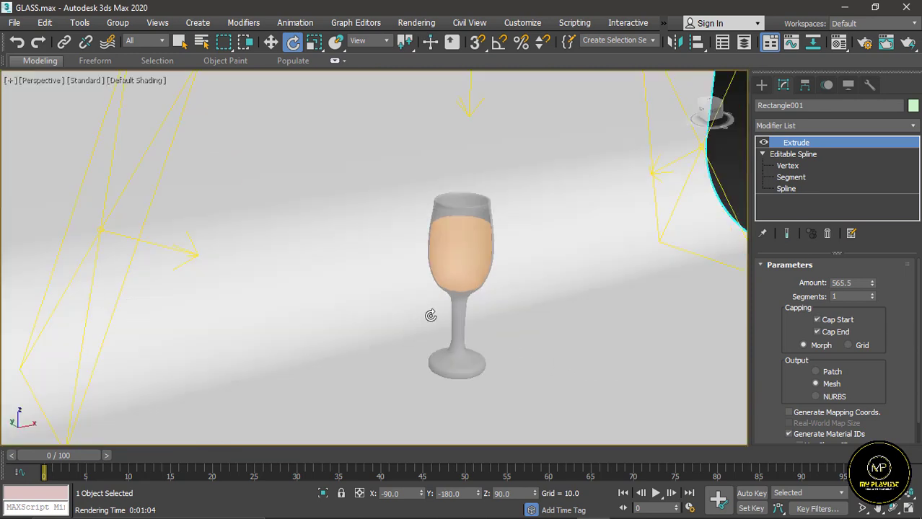
{"action": "scroll", "coordinate": [377, 303], "scroll_direction": "up", "scroll_amount": 2}
{"action": "scroll", "coordinate": [465, 303], "scroll_direction": "down", "scroll_amount": 2}
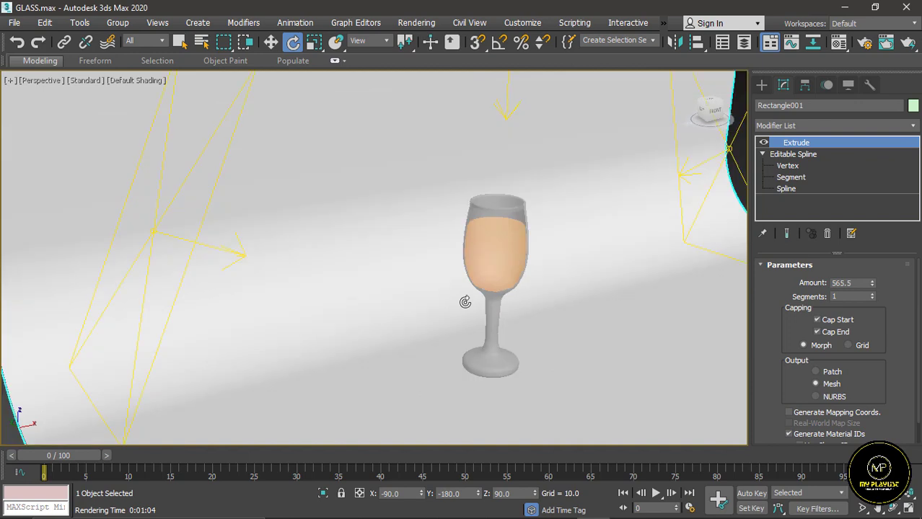
{"action": "scroll", "coordinate": [452, 320], "scroll_direction": "up", "scroll_amount": 2}
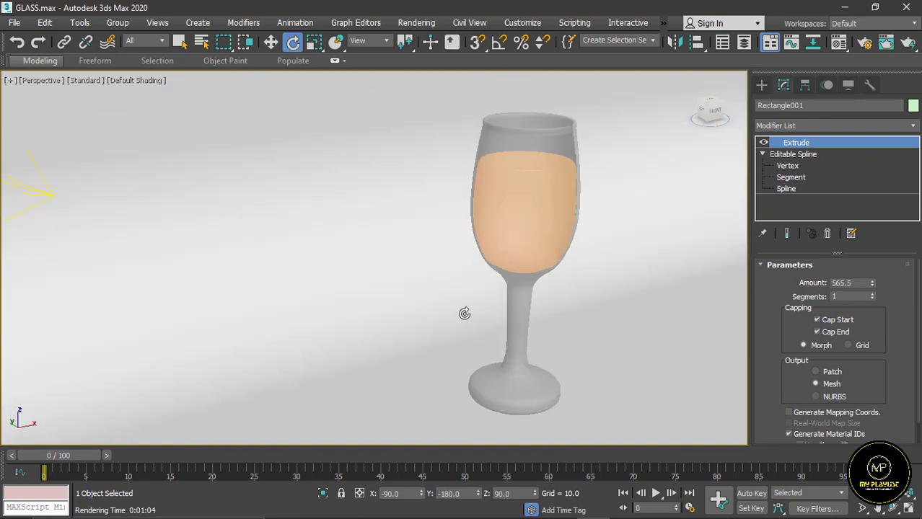
{"action": "scroll", "coordinate": [433, 313], "scroll_direction": "down", "scroll_amount": 2}
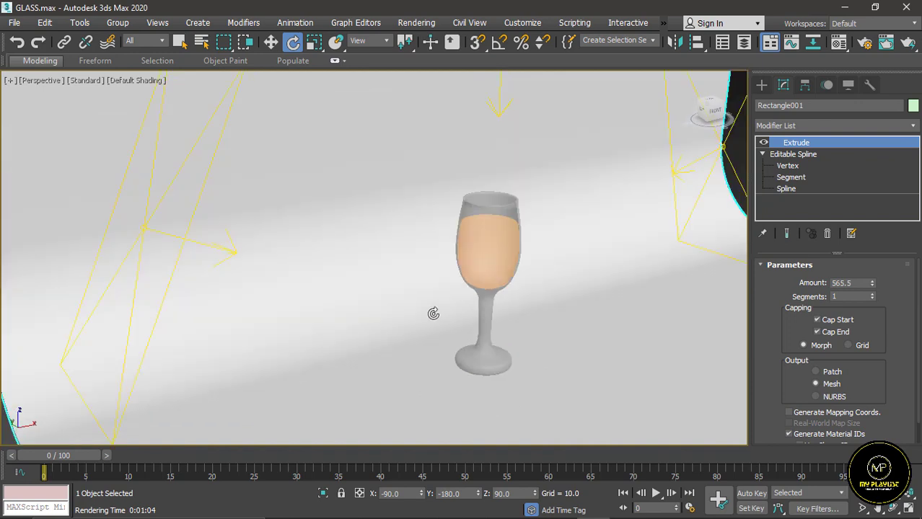
{"action": "scroll", "coordinate": [433, 313], "scroll_direction": "up", "scroll_amount": 2}
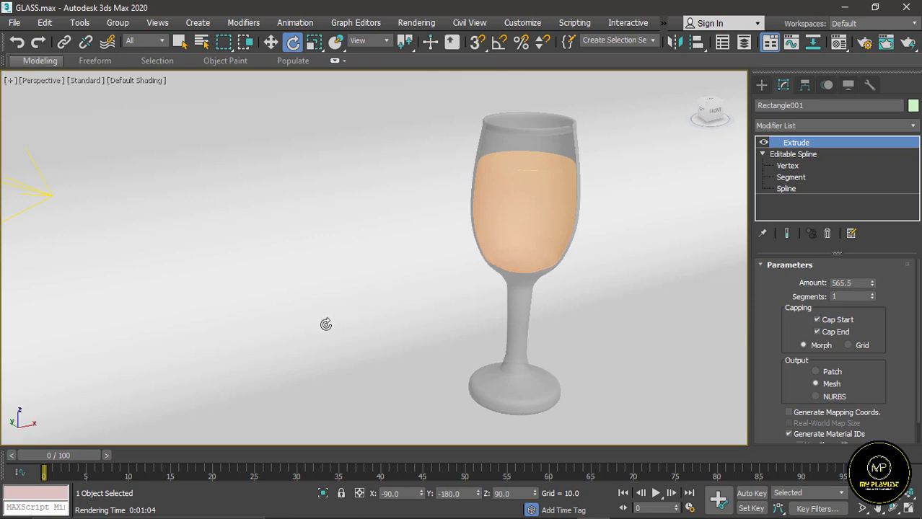
{"action": "scroll", "coordinate": [331, 324], "scroll_direction": "down", "scroll_amount": 3}
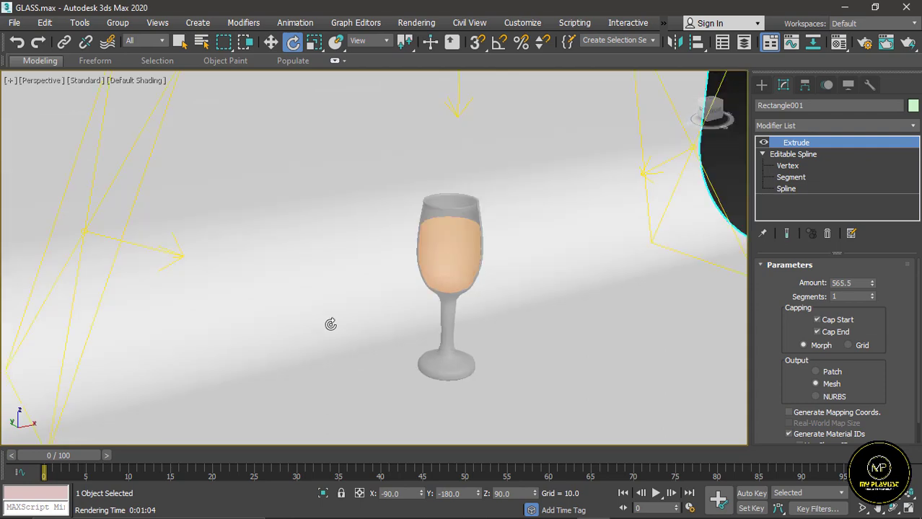
{"action": "scroll", "coordinate": [330, 325], "scroll_direction": "up", "scroll_amount": 3}
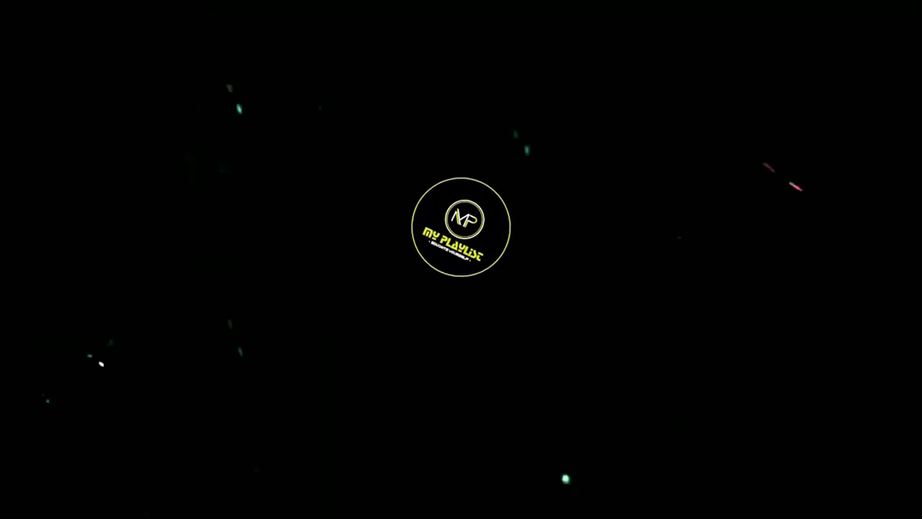